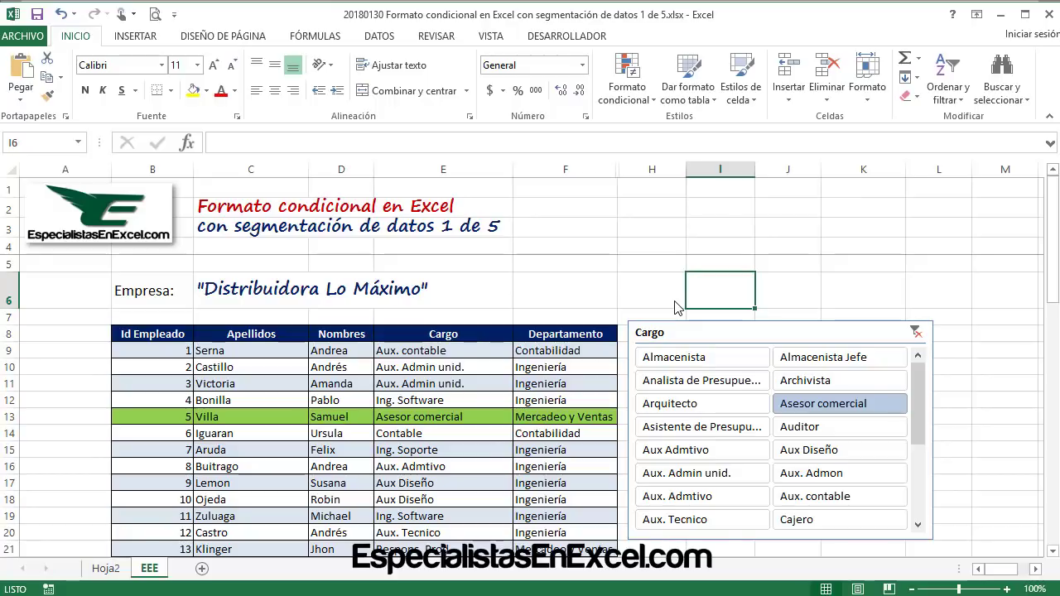
- Try Cargo slicer items such as Aux. Admin unid., Asesor comercial and Asistente de Presupuesto to watch rows highlight
click(659, 450)
click(675, 473)
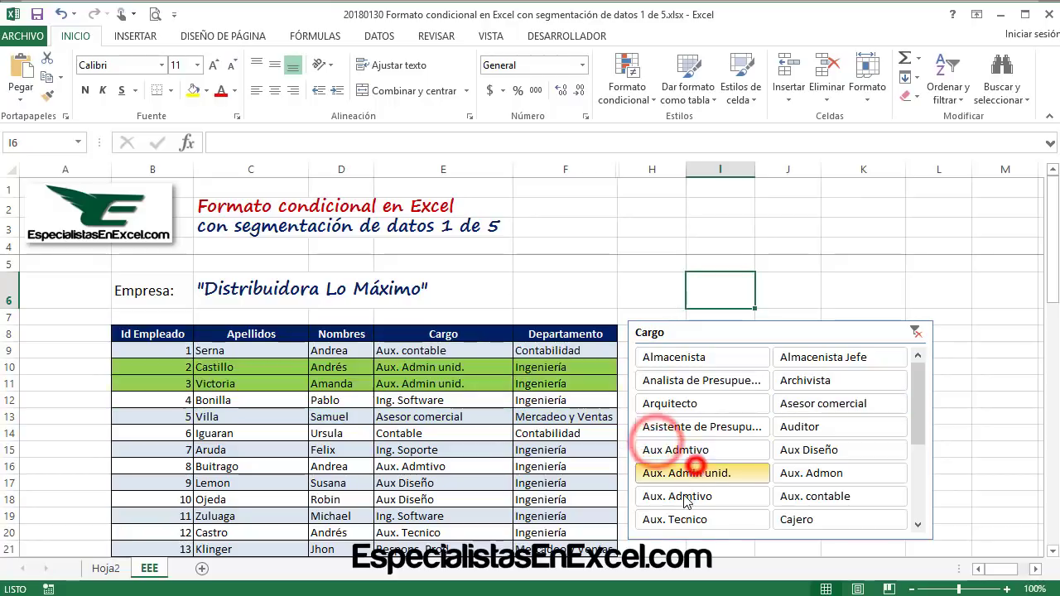
click(675, 497)
click(817, 403)
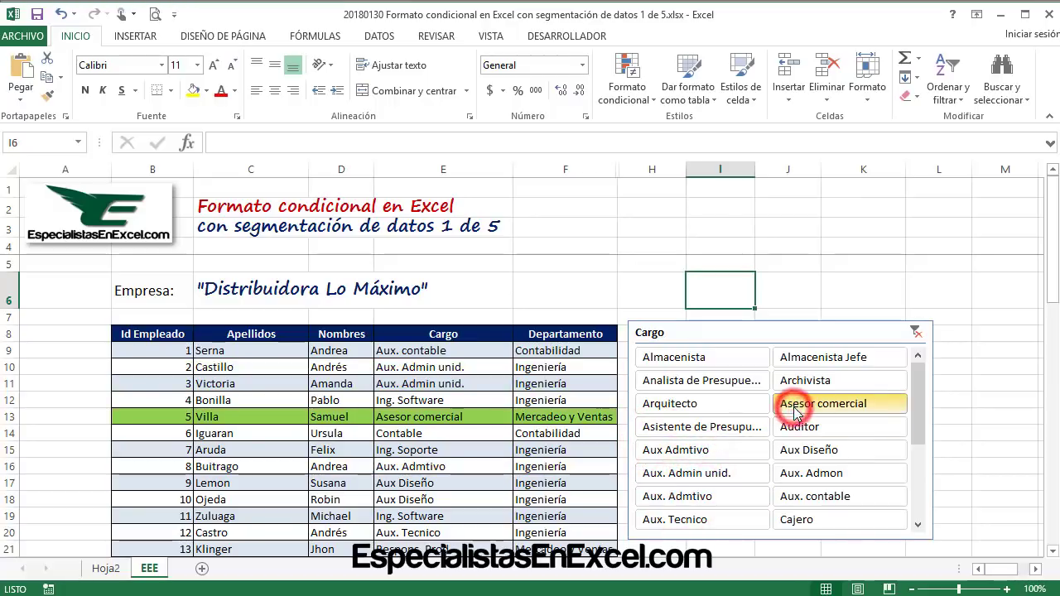
click(799, 449)
click(675, 473)
click(675, 427)
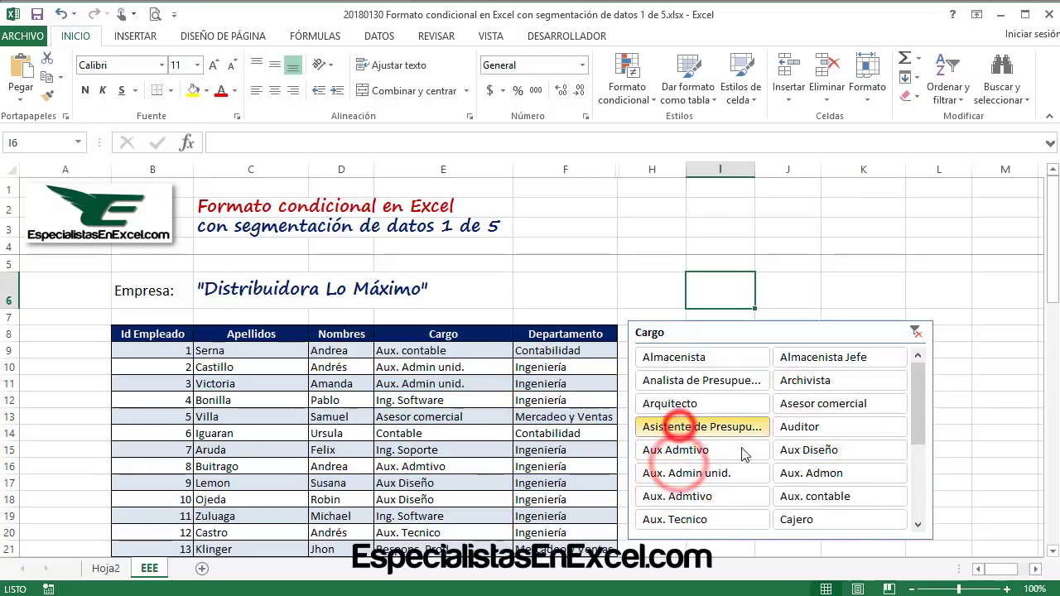
click(704, 450)
- Settle the slicer on Aux. Admtivo, leaving only row 16 highlighted green
click(695, 500)
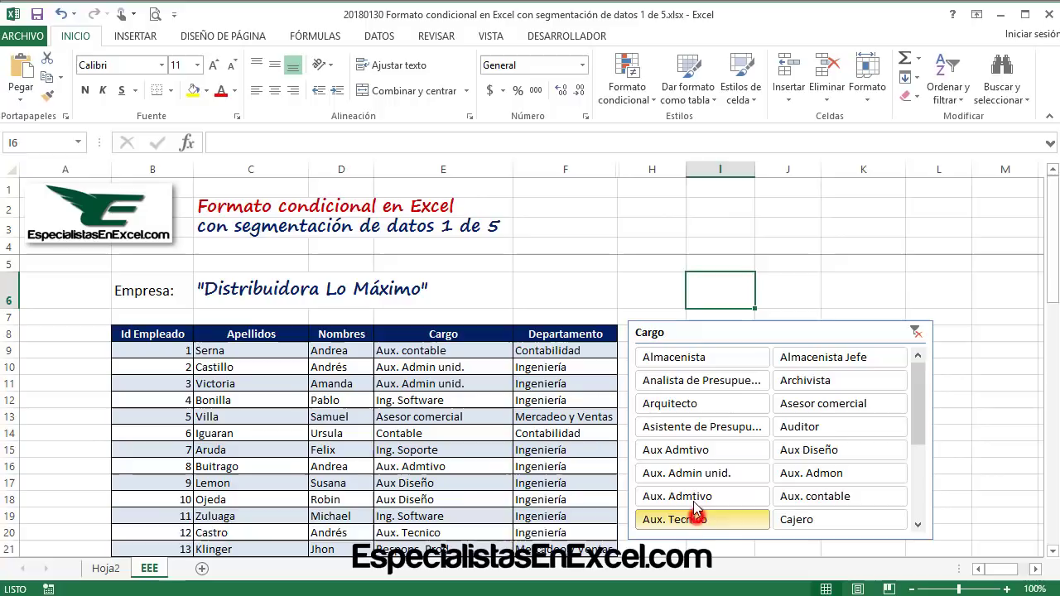
click(829, 404)
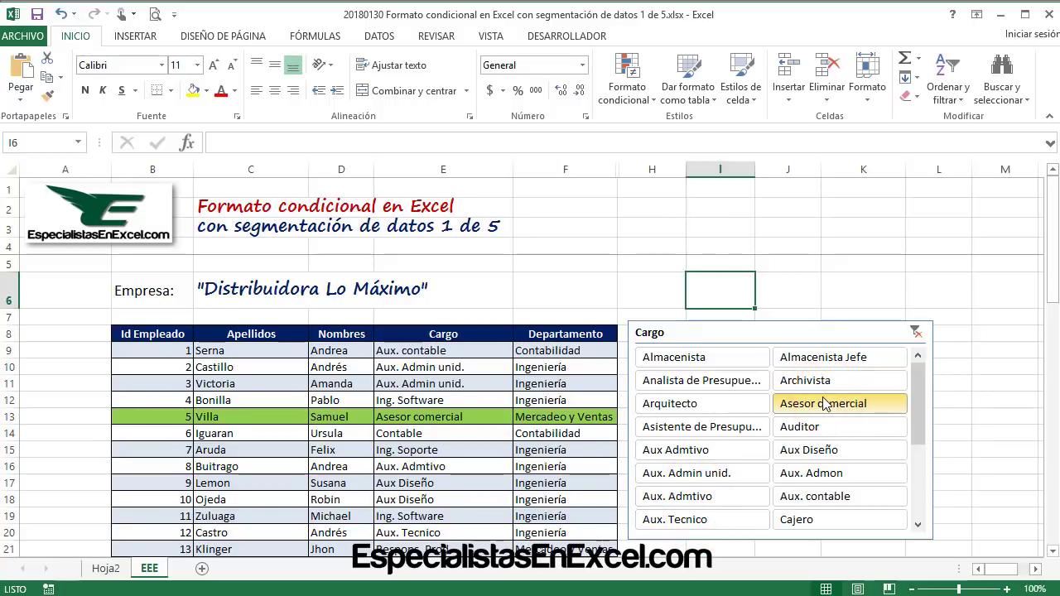
click(694, 449)
click(686, 473)
click(690, 497)
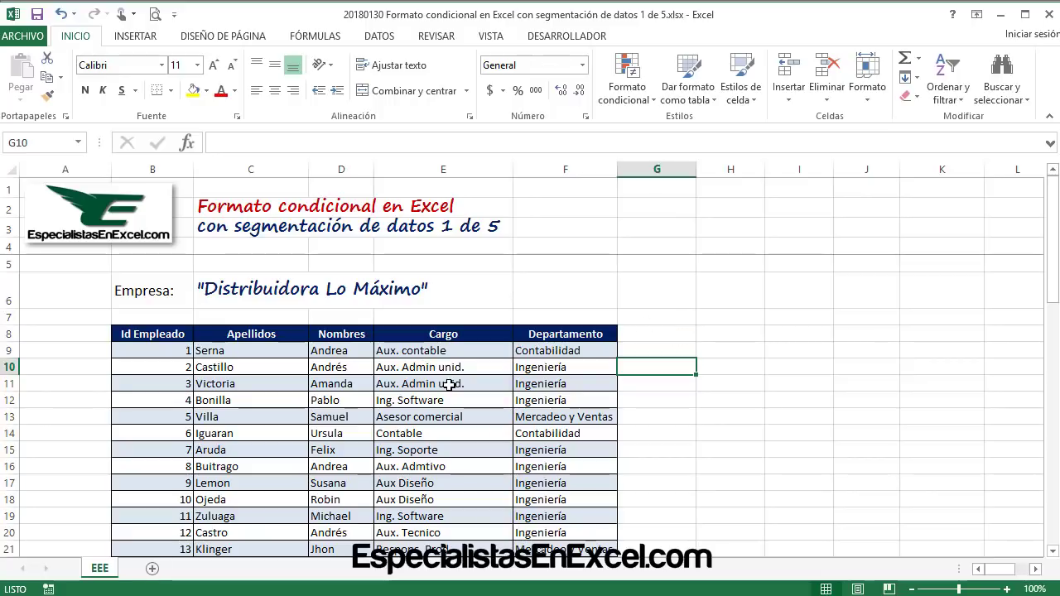
- Select a cell inside the unfiltered employee table on sheet EEE
click(342, 395)
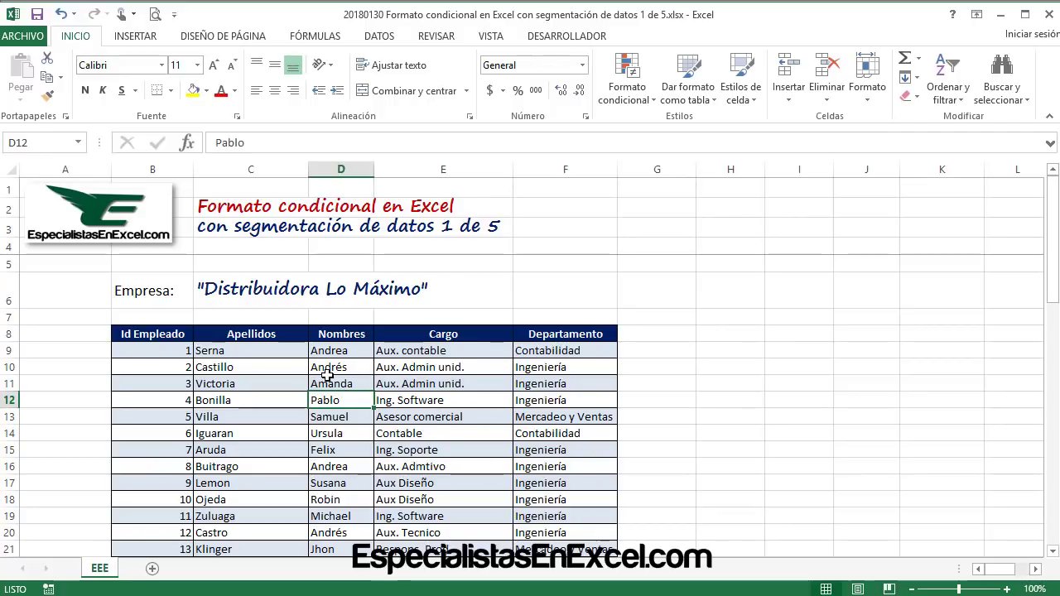
click(328, 377)
- Insert a pivot table from EEE!$B$8:$F$56 onto a new worksheet
click(134, 36)
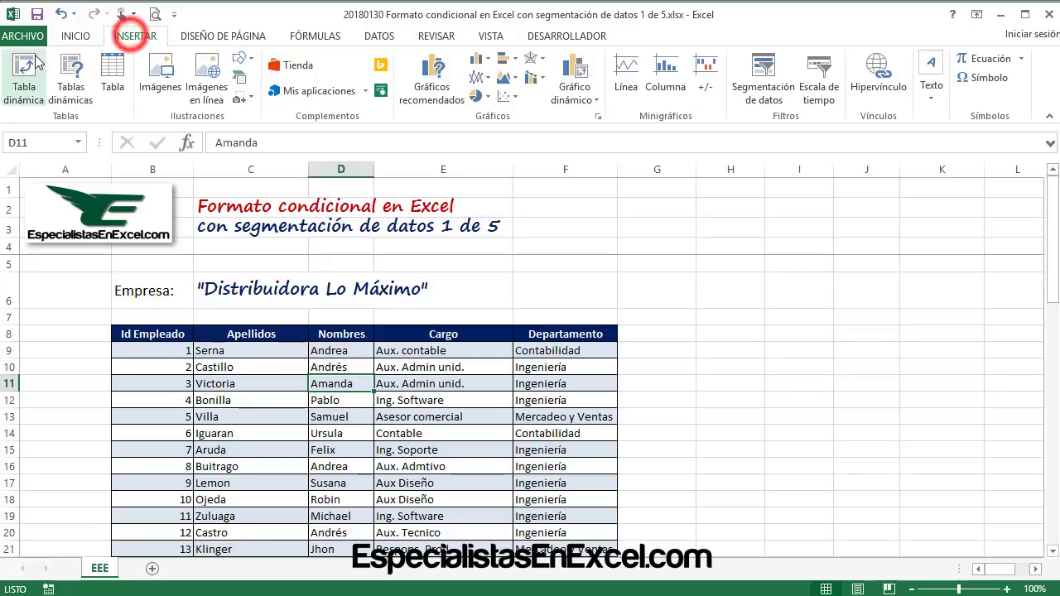
click(25, 73)
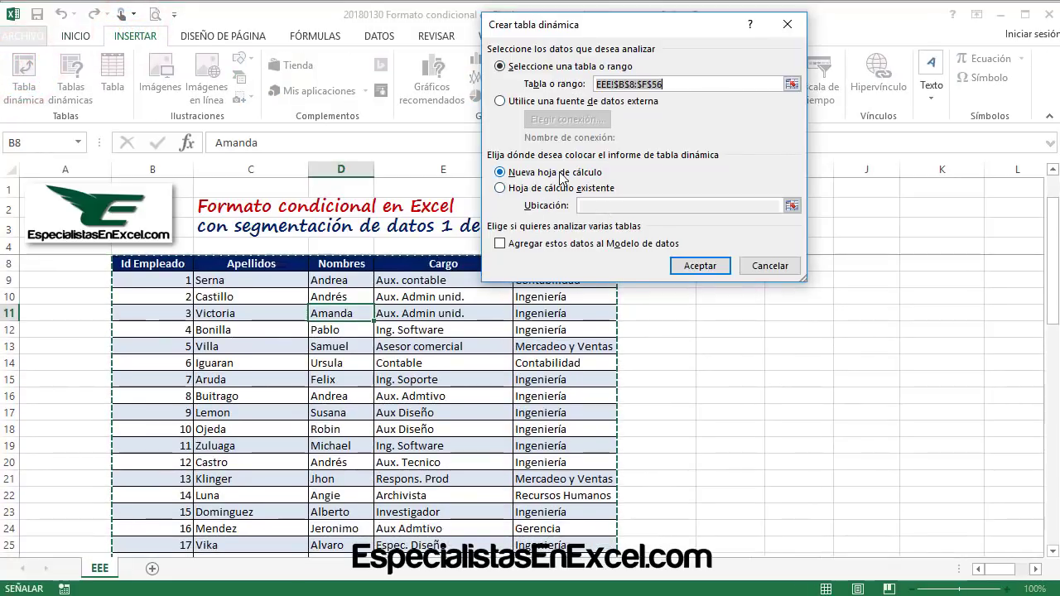
click(718, 272)
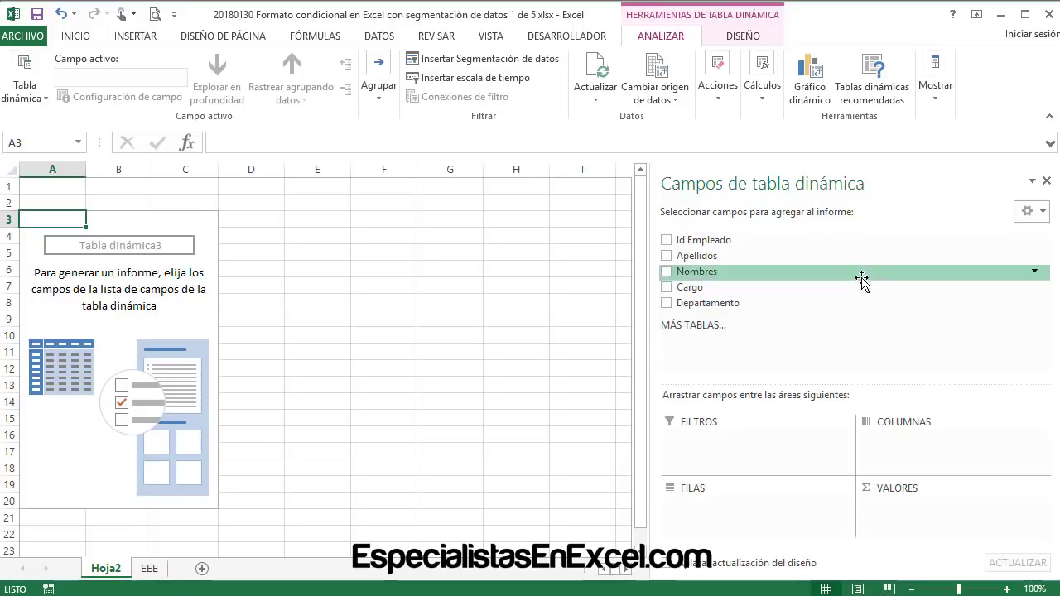
- Add Cargo to the pivot table so every job title appears as a row label
click(667, 287)
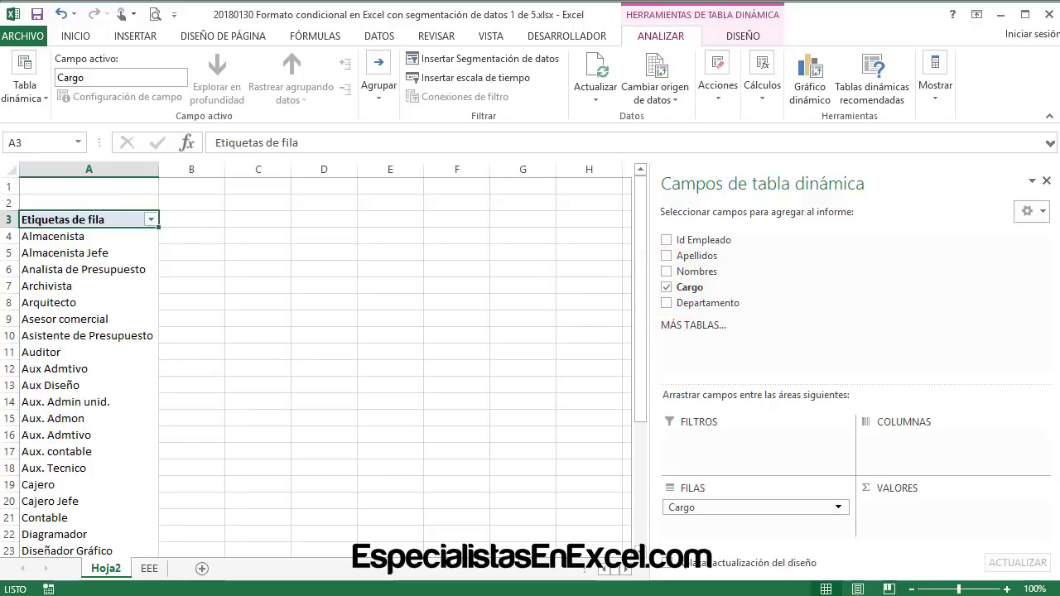
scroll(86, 322, down, 3)
scroll(86, 322, down, 4)
scroll(86, 323, up, 5)
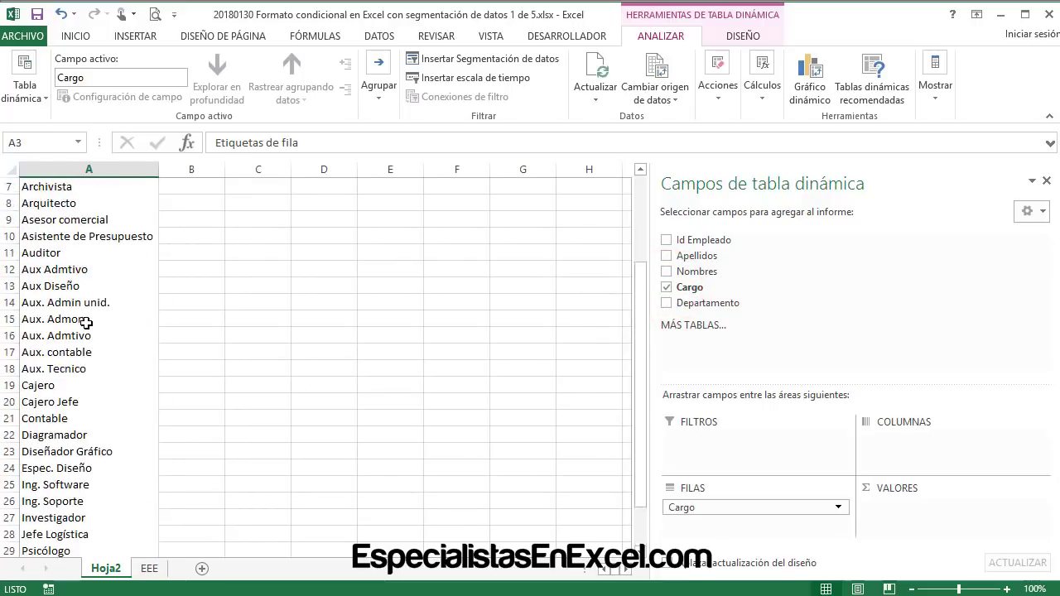
scroll(86, 322, up, 2)
click(277, 270)
click(135, 298)
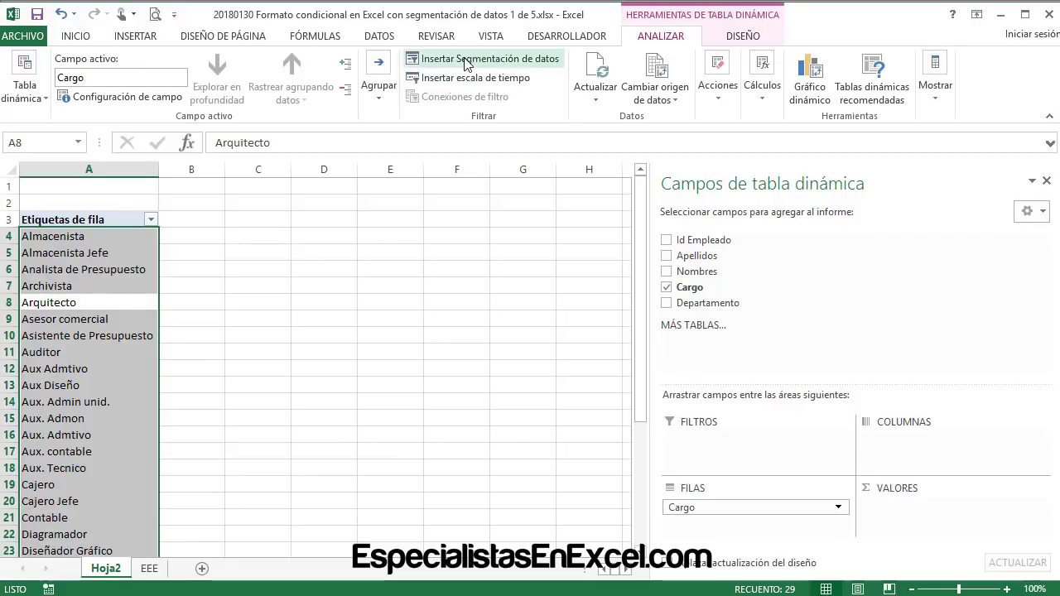
- Reselect the pivot table so its Analizar tools are available
click(654, 40)
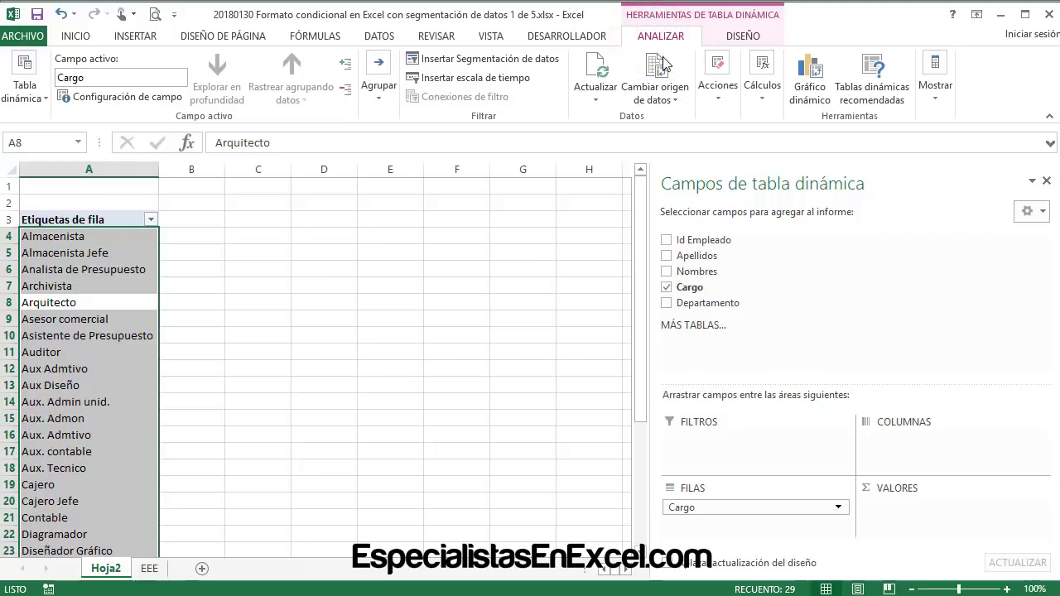
click(333, 269)
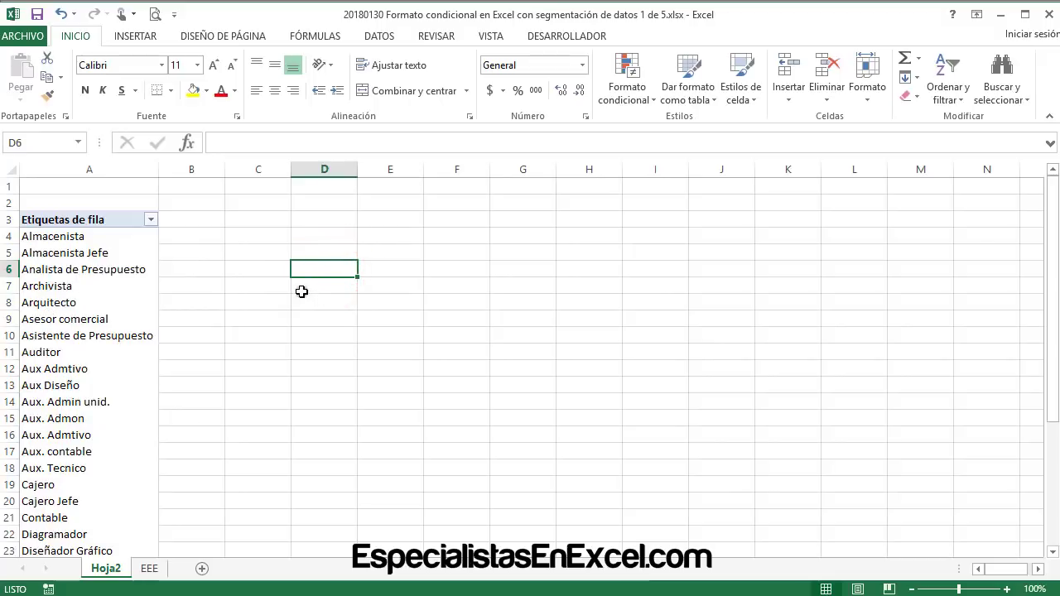
click(301, 287)
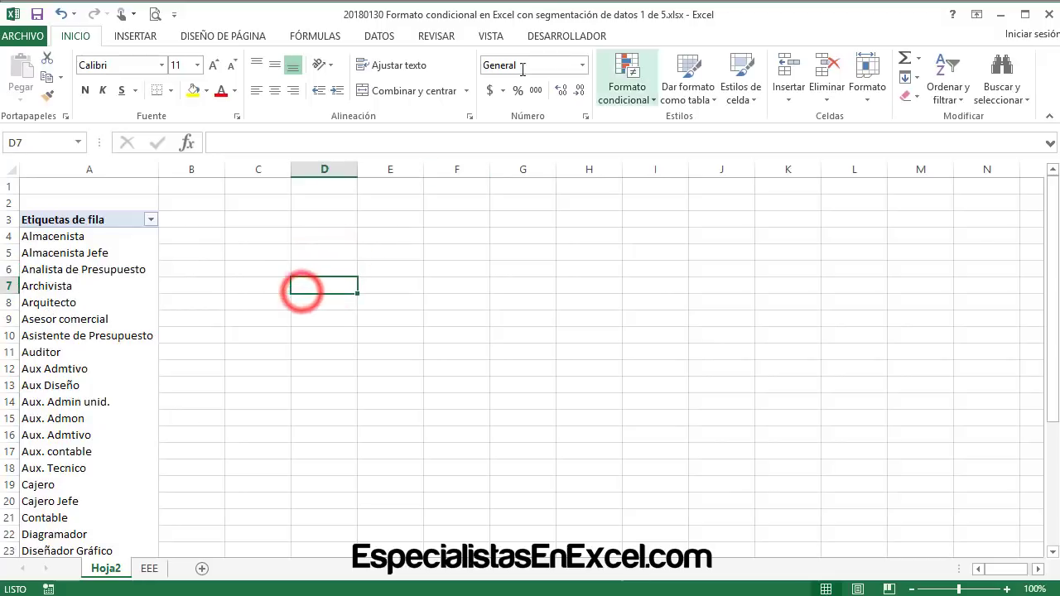
click(303, 373)
click(351, 267)
click(409, 334)
click(84, 305)
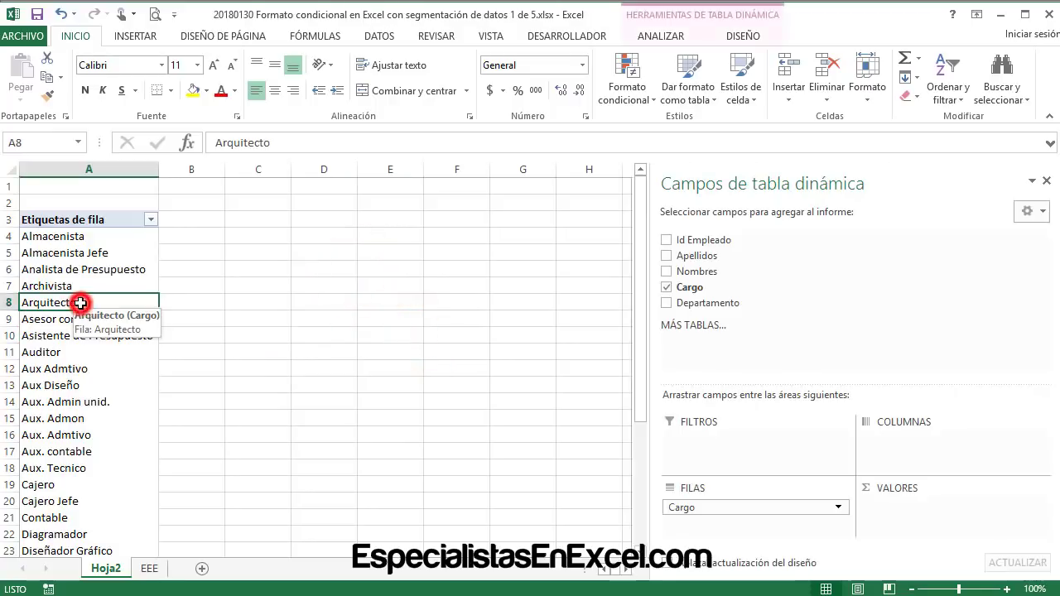
click(660, 37)
- Insert a Cargo slicer for the pivot table and move it into place
click(441, 59)
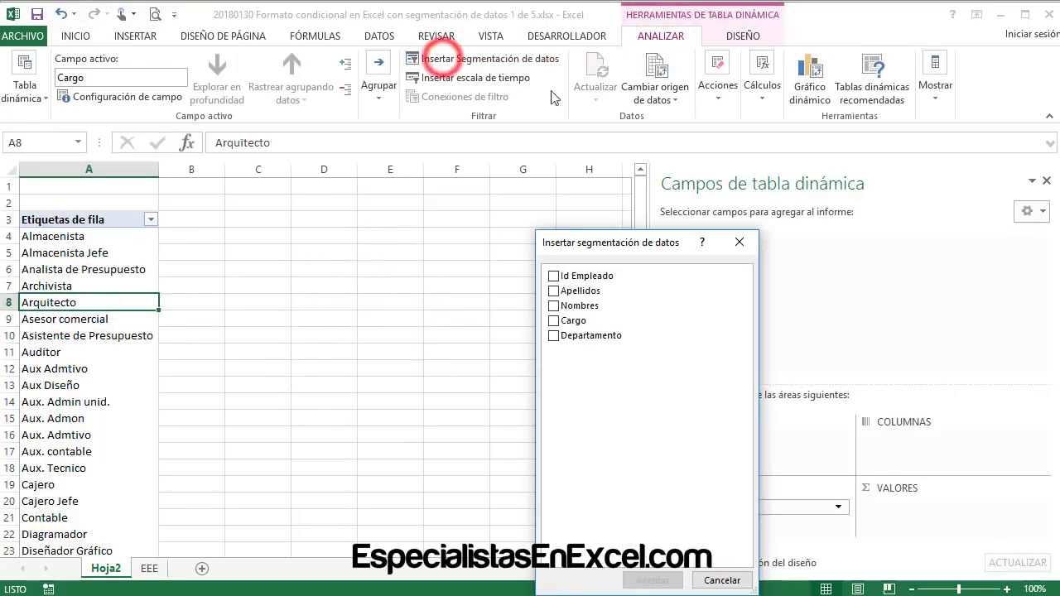
drag(595, 253, 381, 87)
click(348, 160)
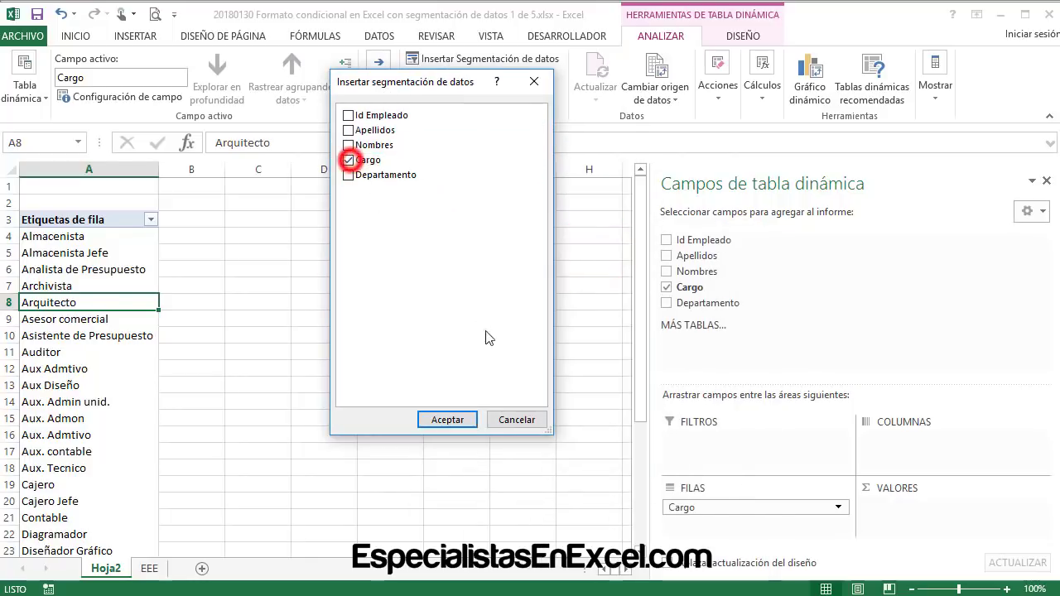
click(444, 419)
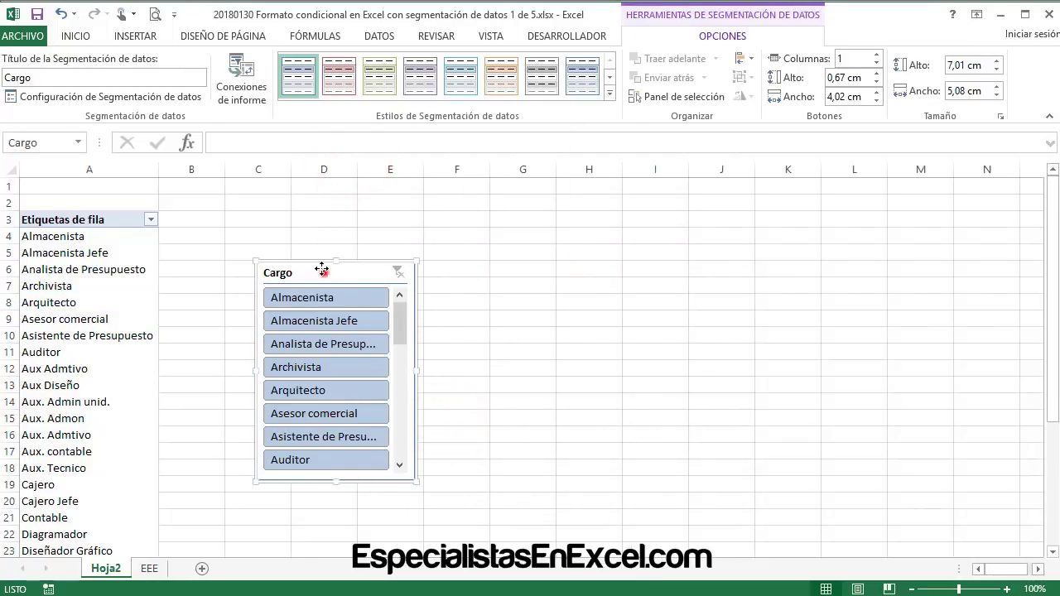
drag(322, 269, 299, 259)
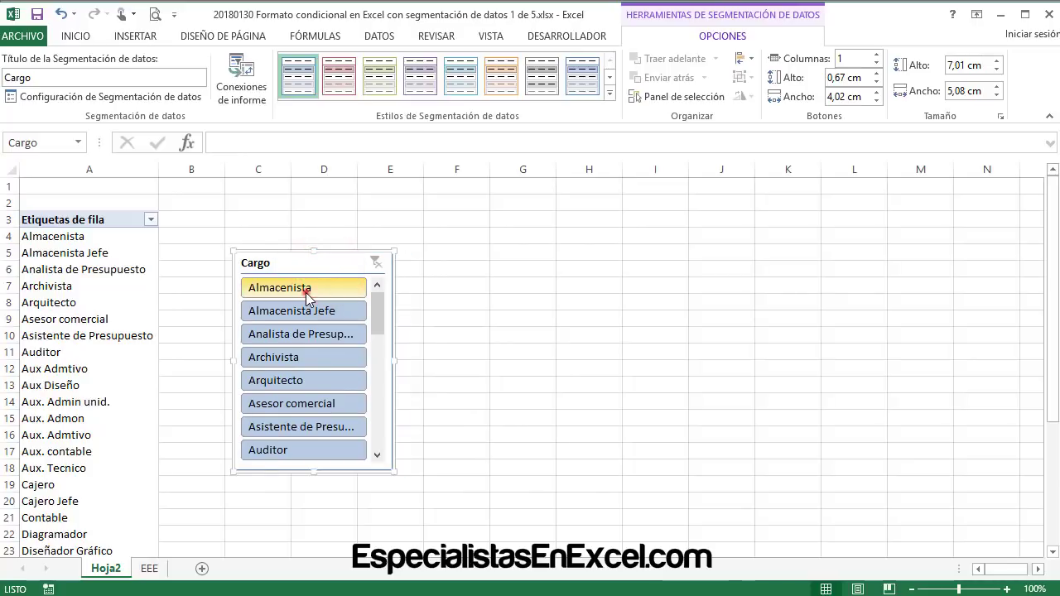
- Filter the pivot by single job titles: Almacenista, Analista de Presupuesto, Arquitecto, Archivista and others
click(306, 290)
click(301, 334)
click(267, 380)
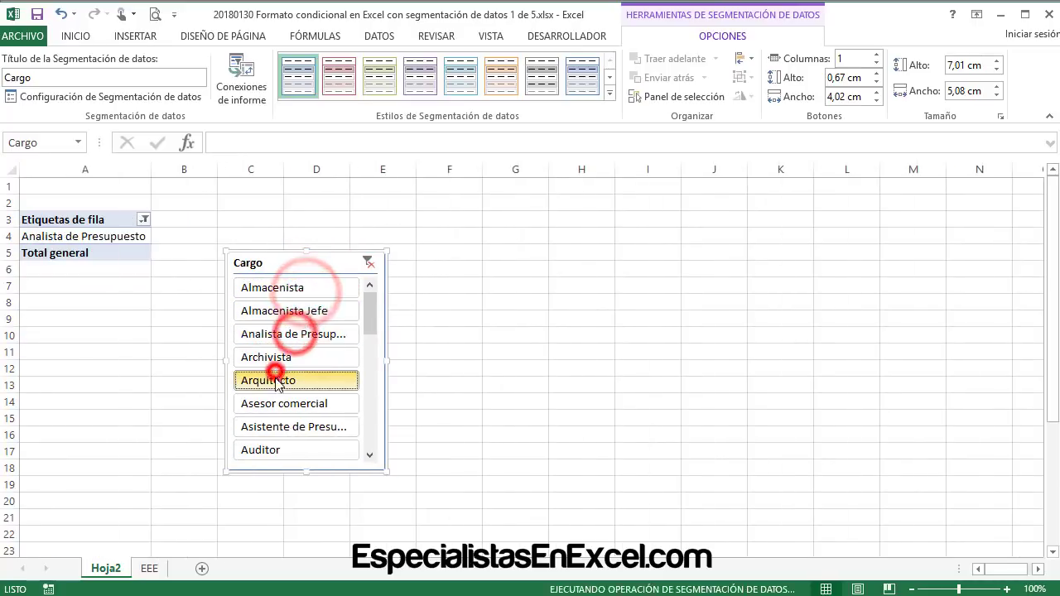
click(271, 427)
click(265, 311)
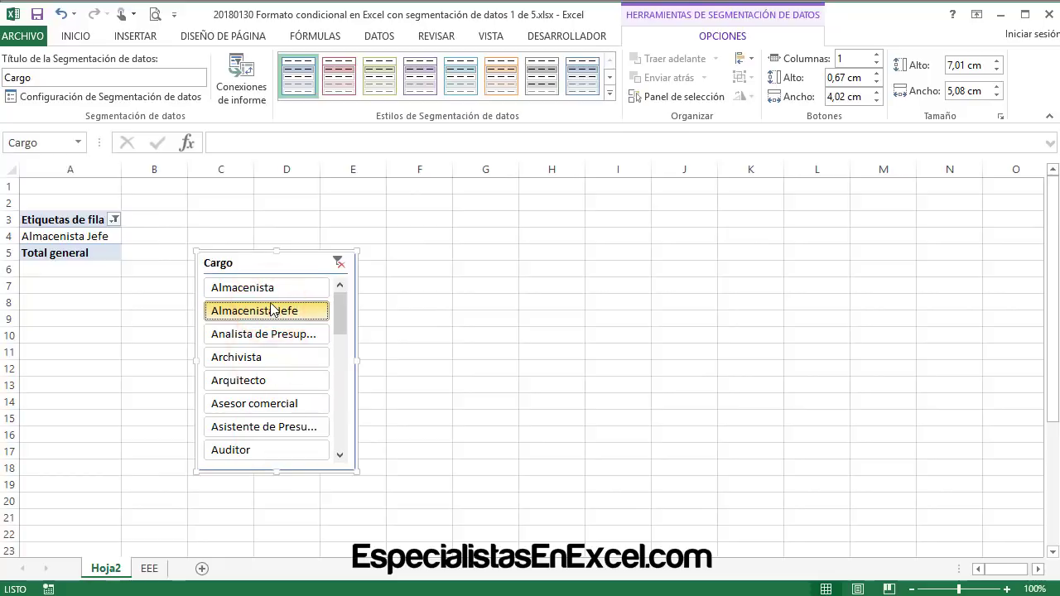
click(265, 357)
click(265, 311)
click(269, 290)
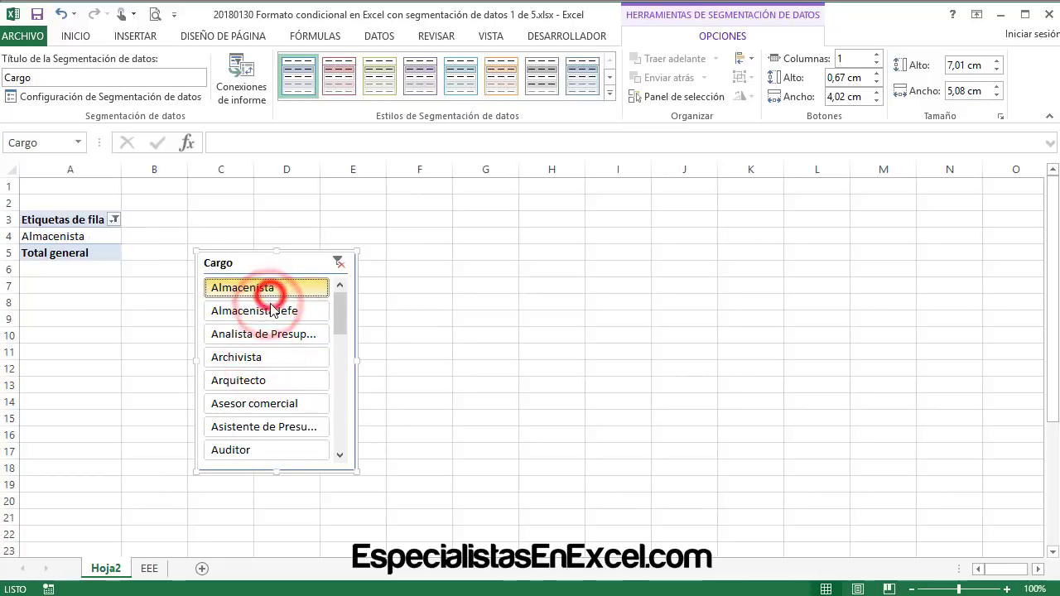
click(267, 380)
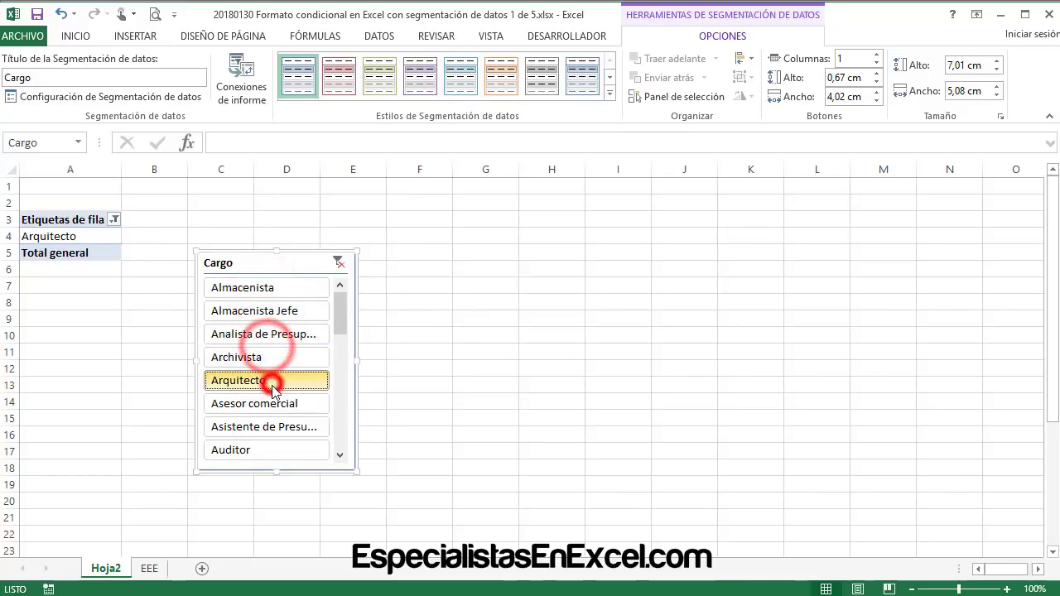
click(68, 237)
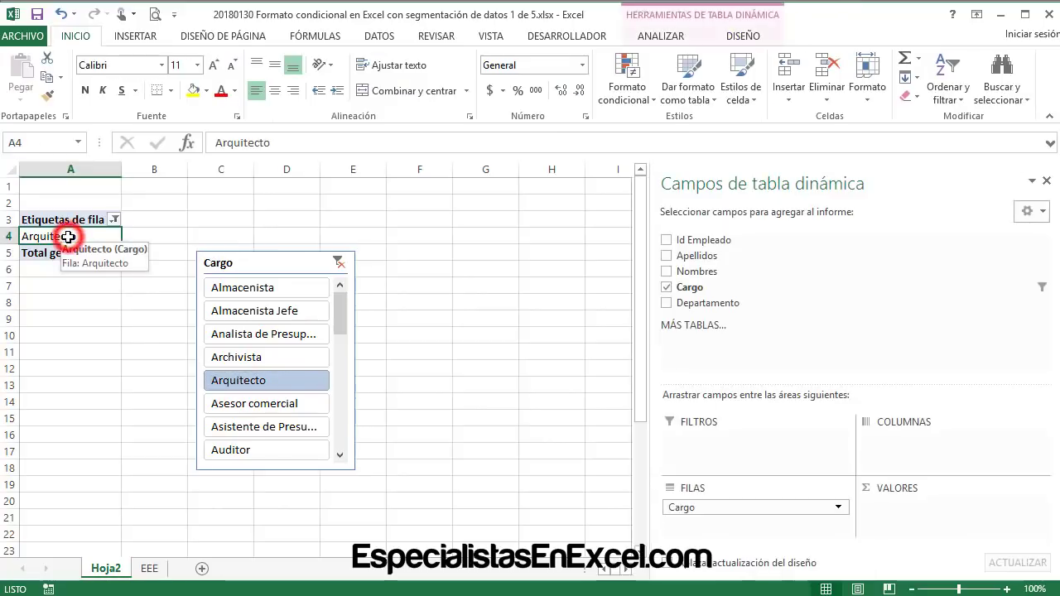
- Clear the Cargo filter and delete the slicer from Hoja2
click(340, 262)
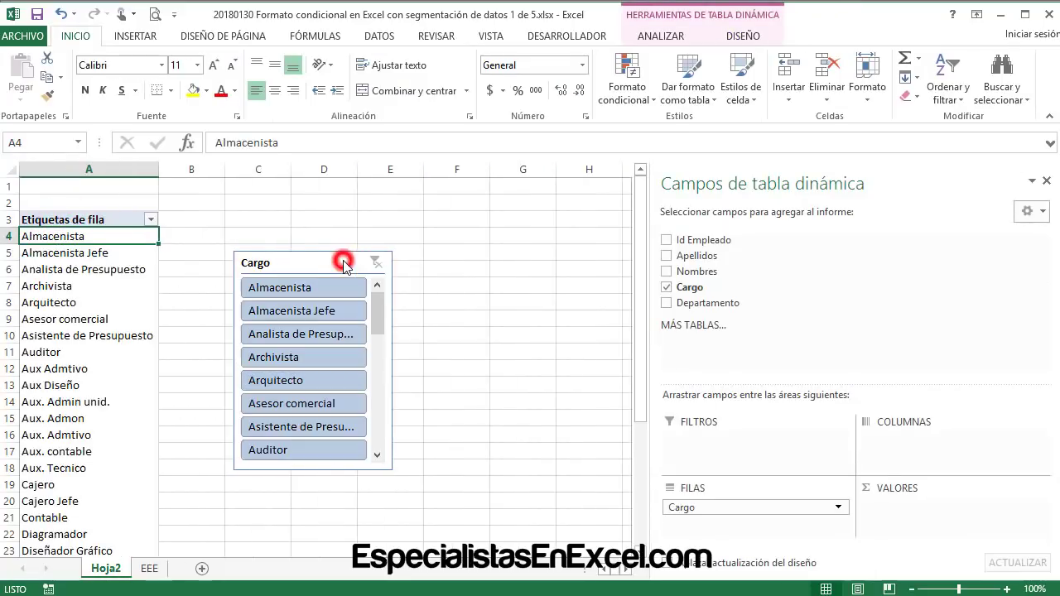
click(295, 262)
click(296, 262)
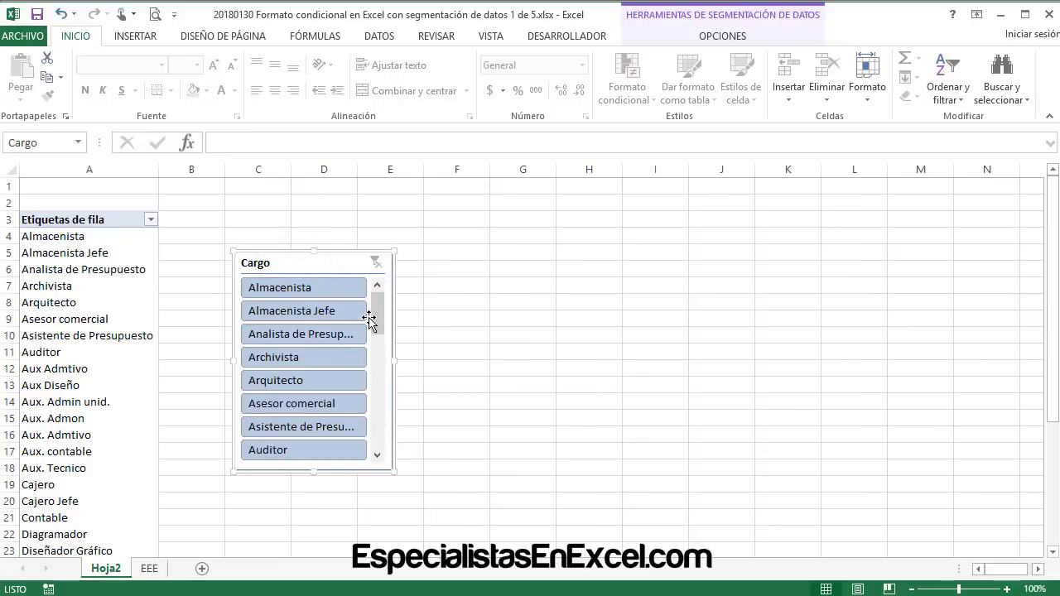
key(Escape)
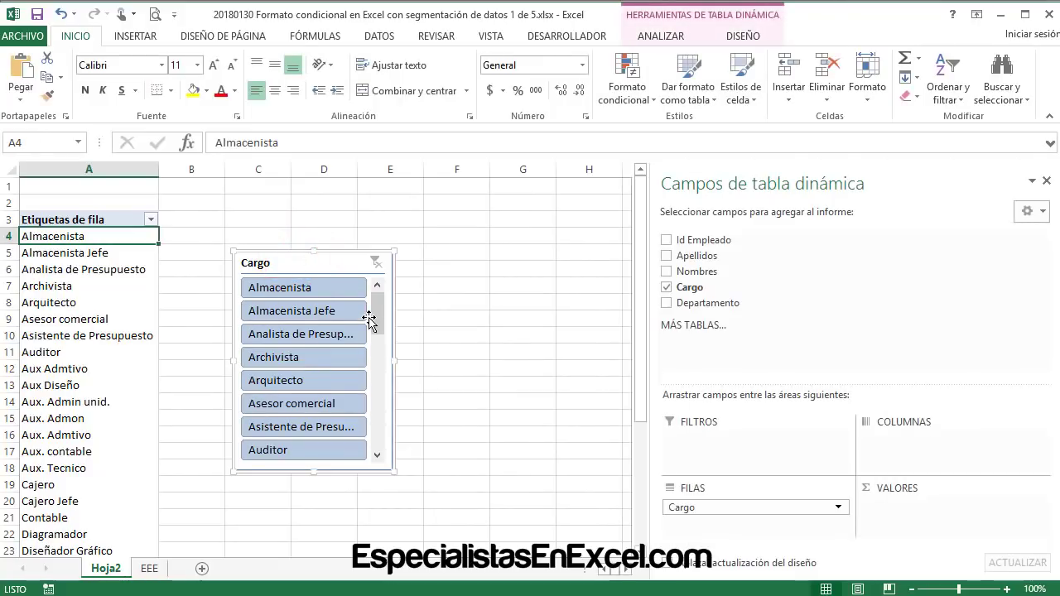
click(331, 263)
key(Delete)
click(315, 217)
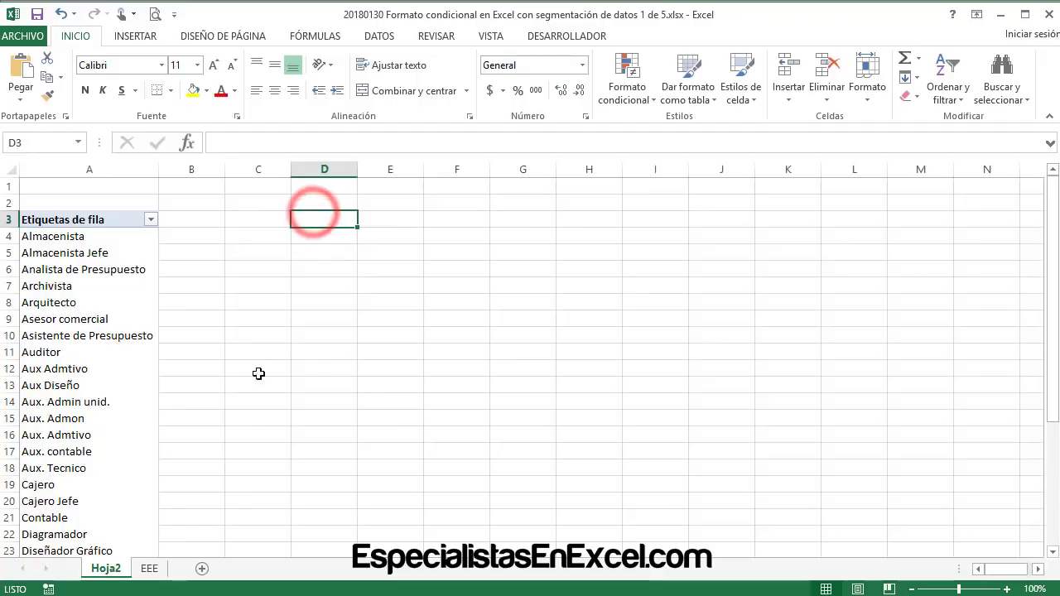
- Paste the Cargo slicer at cell H8 on sheet EEE
click(149, 569)
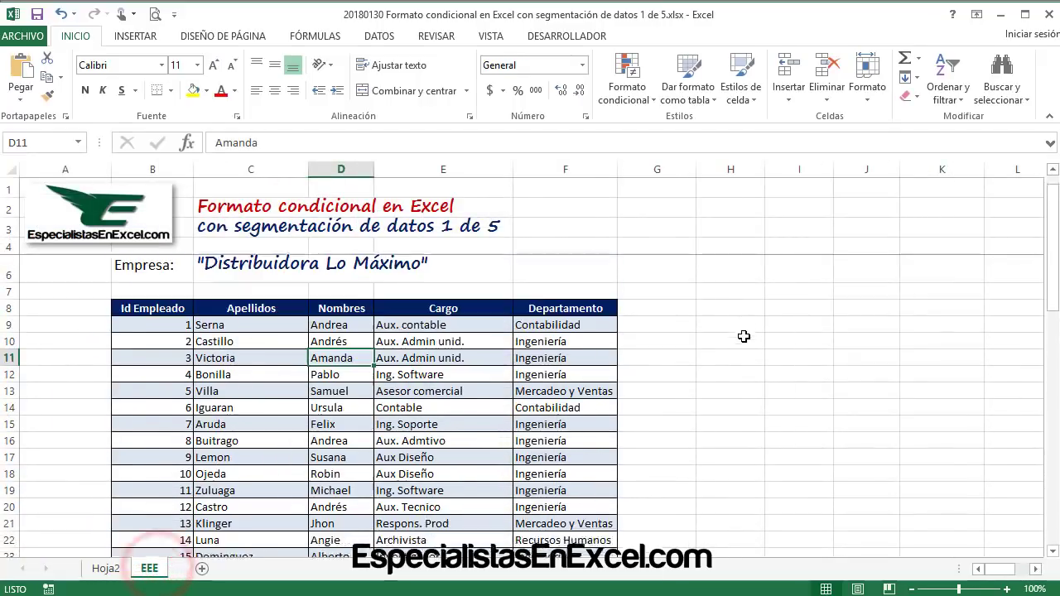
scroll(744, 336, up, 1)
click(717, 339)
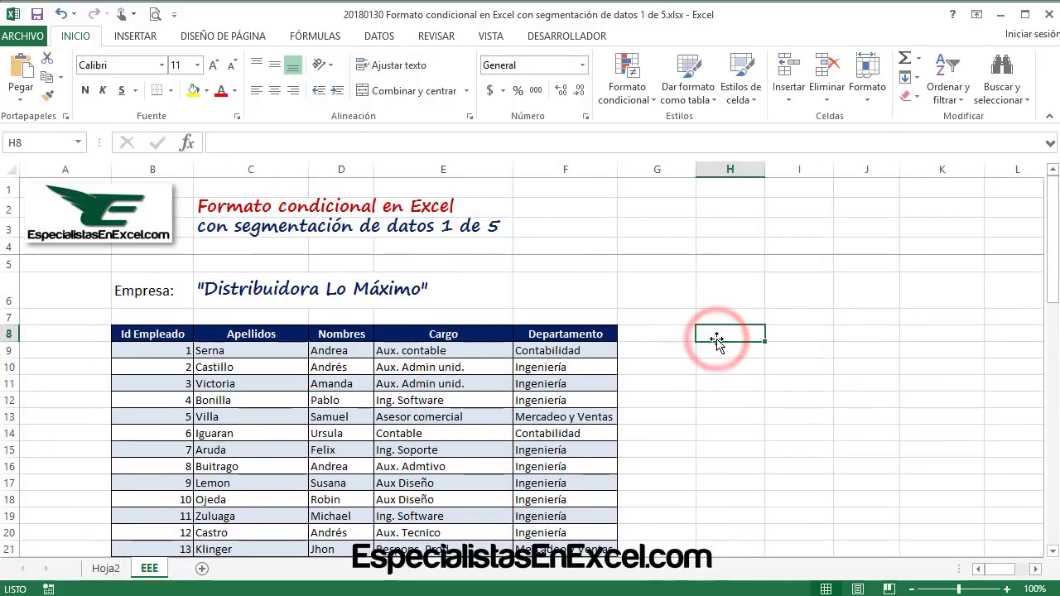
key(ctrl+v)
drag(739, 342, 737, 343)
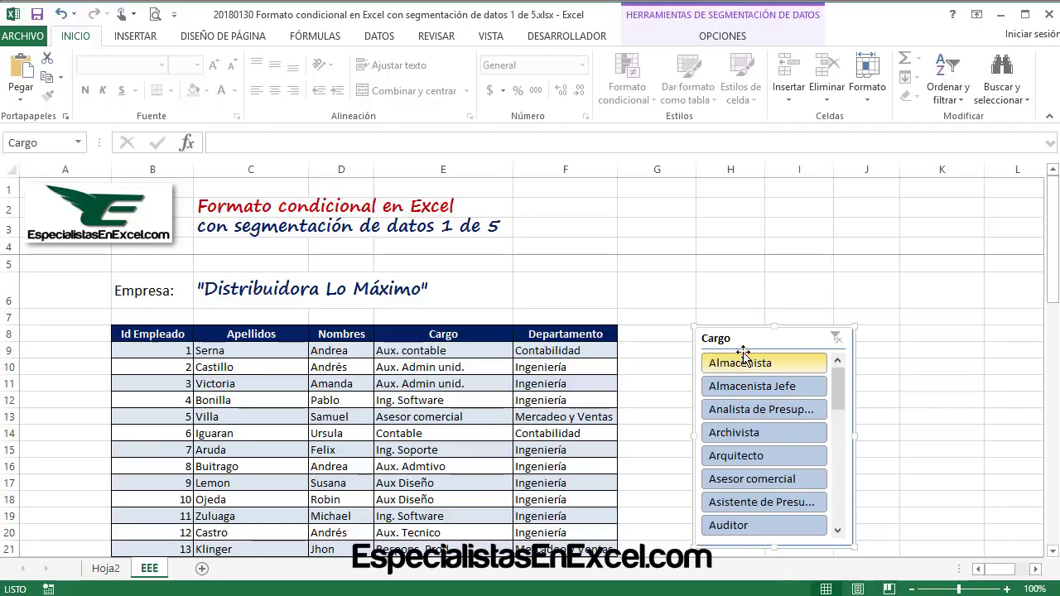
- Lay the slicer out in 2 columns and widen it to 7.01 × 9.74 cm beside the table
click(761, 337)
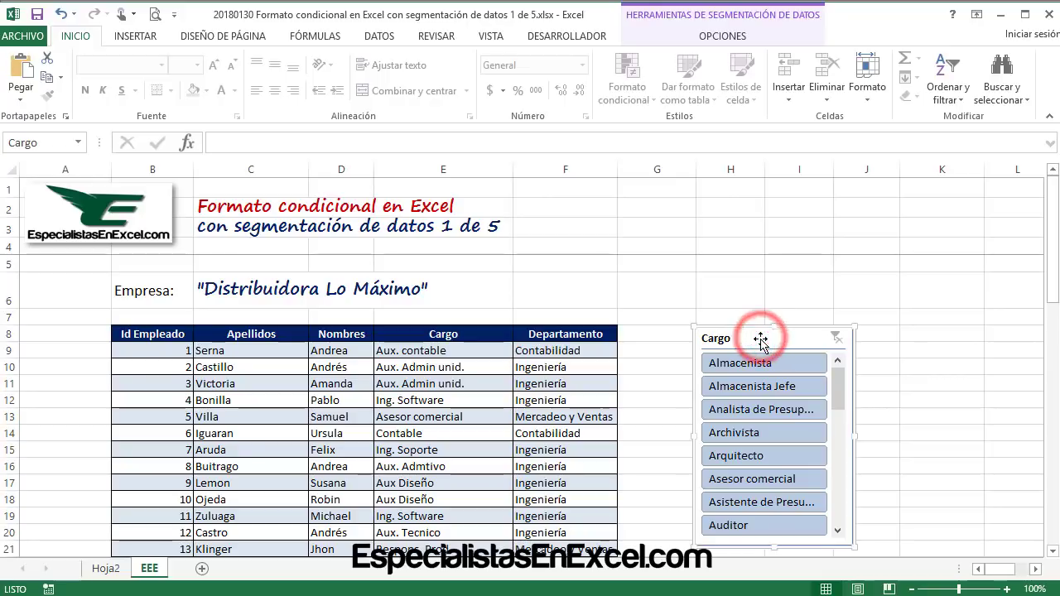
click(723, 35)
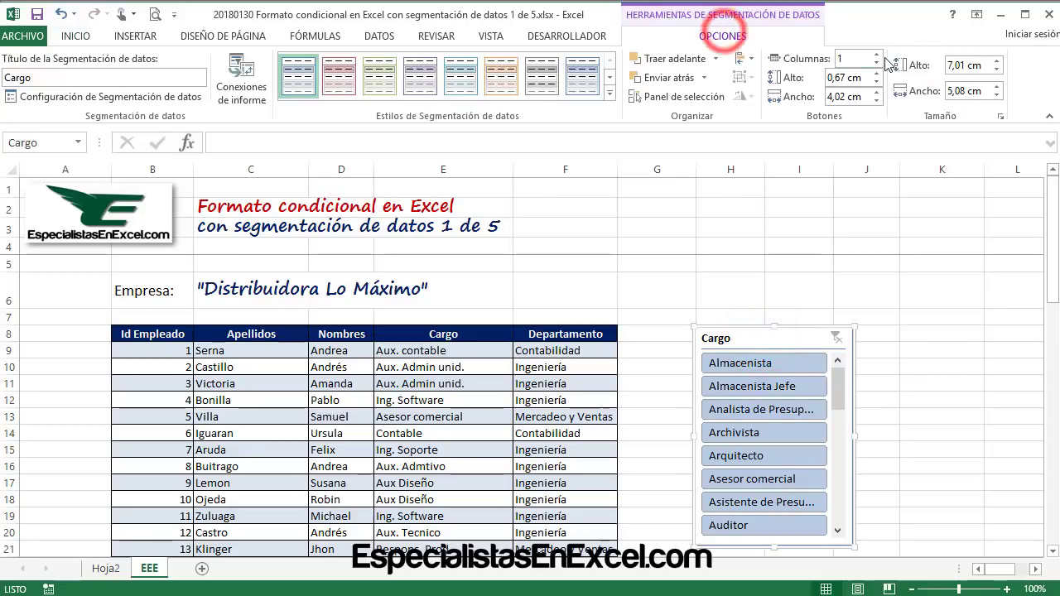
click(876, 54)
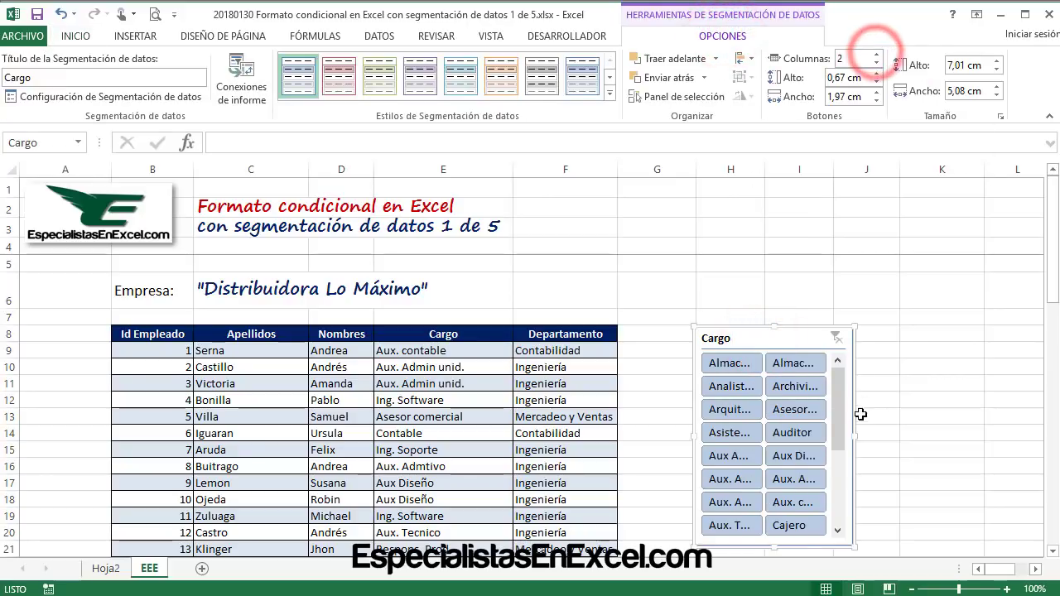
drag(855, 435, 999, 438)
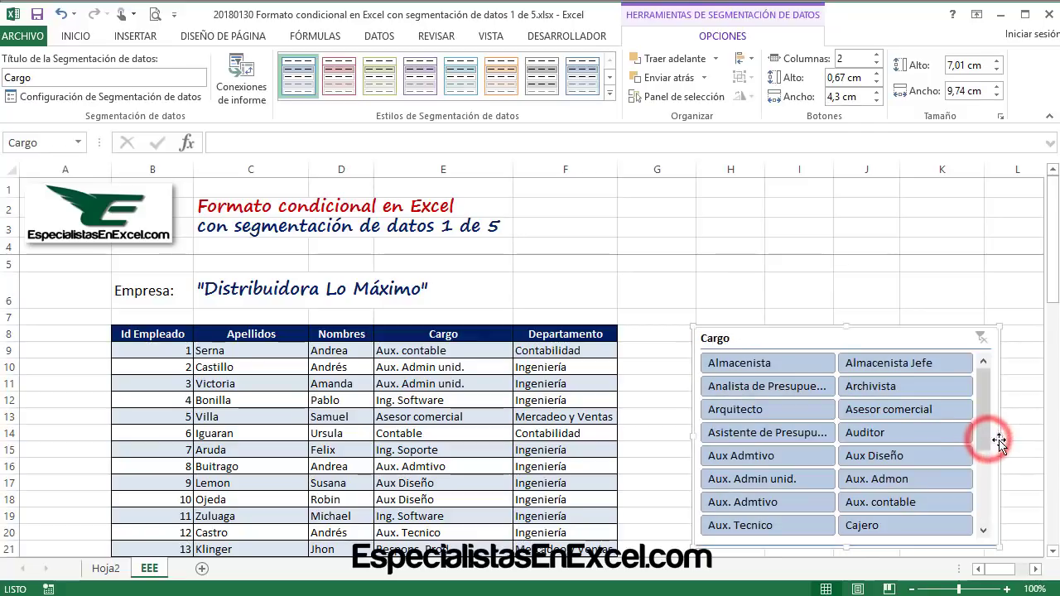
mouse_move(841, 342)
mouse_down()
mouse_move(823, 338)
mouse_move(844, 338)
mouse_up()
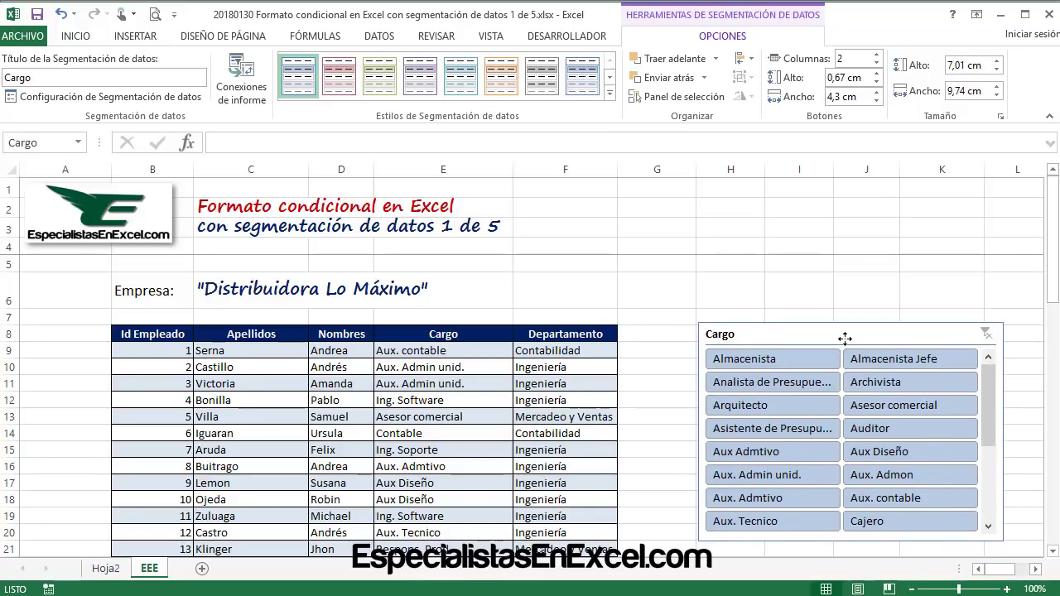
click(757, 284)
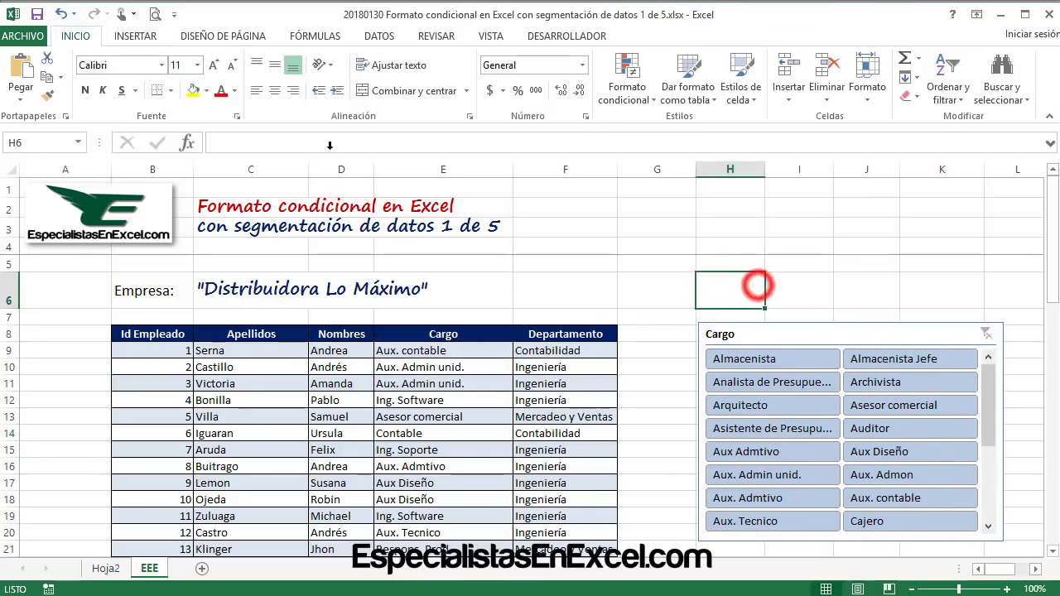
- Save the workbook and try slicer items such as Arquitecto and Asistente de Presupuesto
click(37, 14)
click(771, 381)
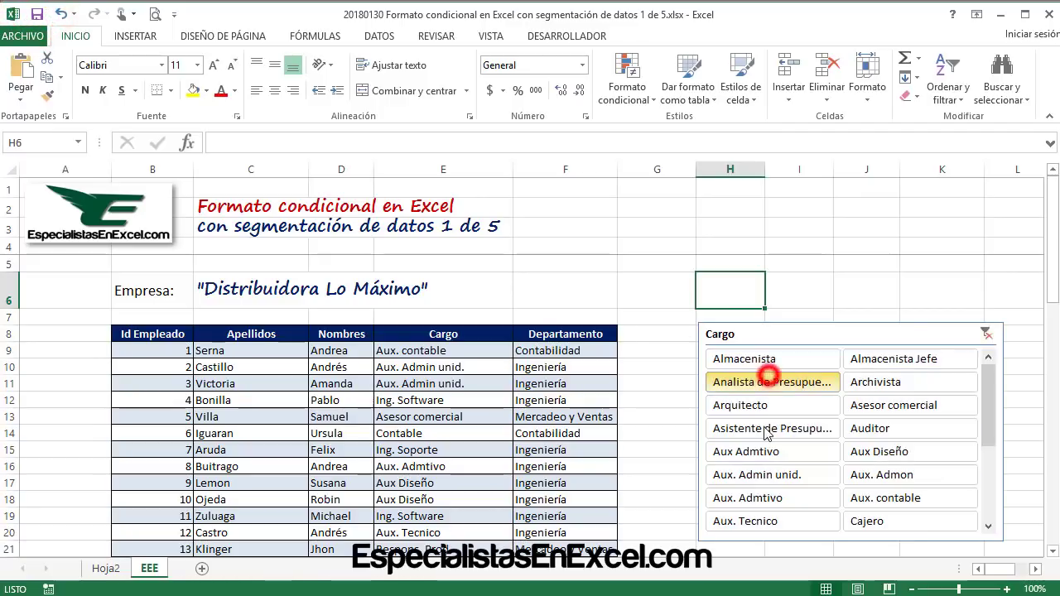
ctrl+click(770, 452)
click(764, 381)
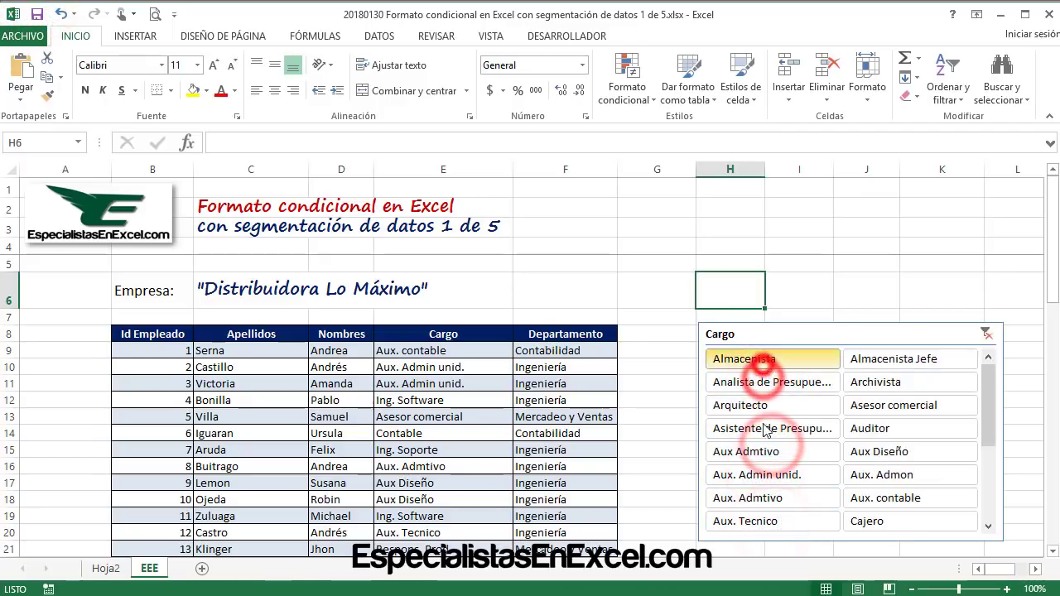
click(769, 451)
click(803, 405)
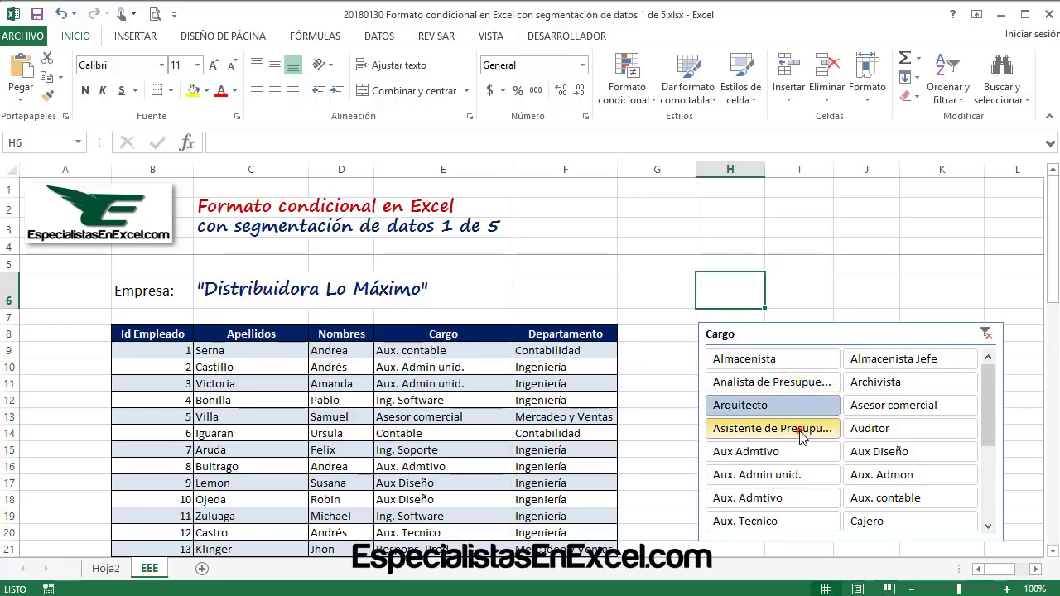
click(738, 428)
- Check the Hoja2 pivot, clear the Cargo filter, then choose Analista de Presupuesto
click(103, 572)
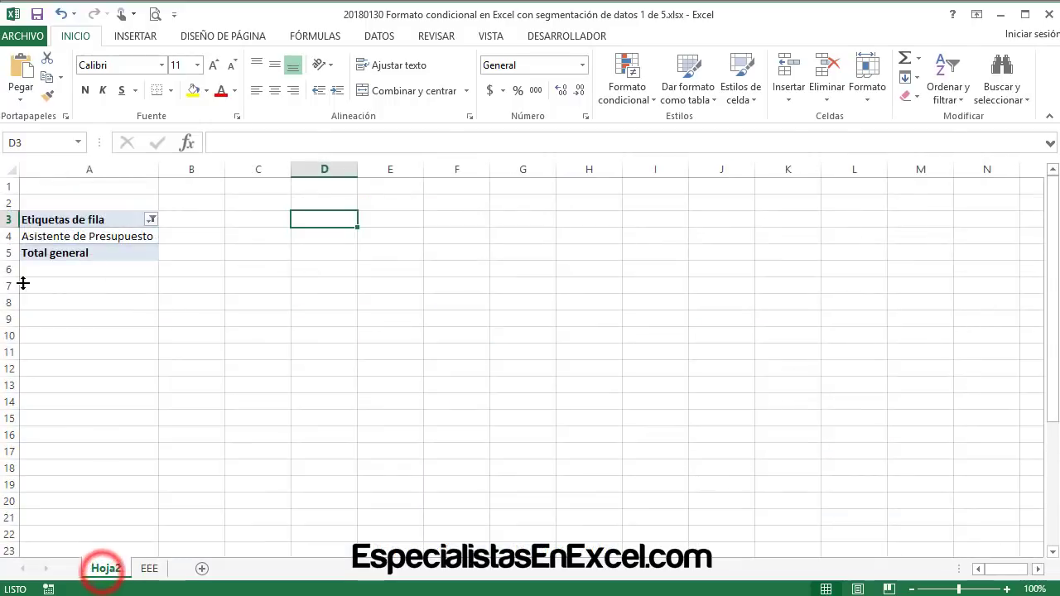
click(149, 568)
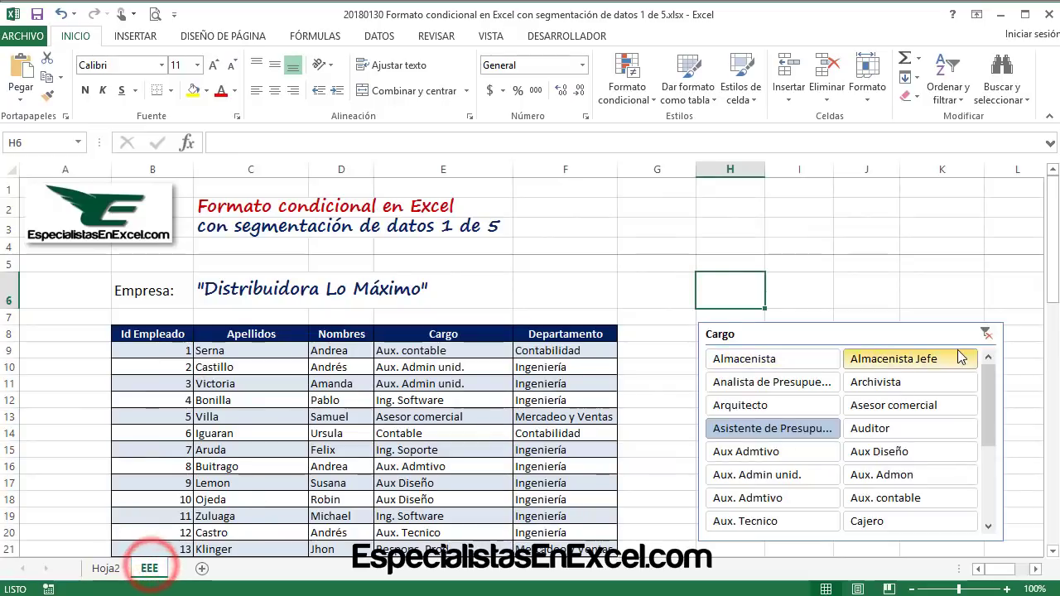
click(987, 336)
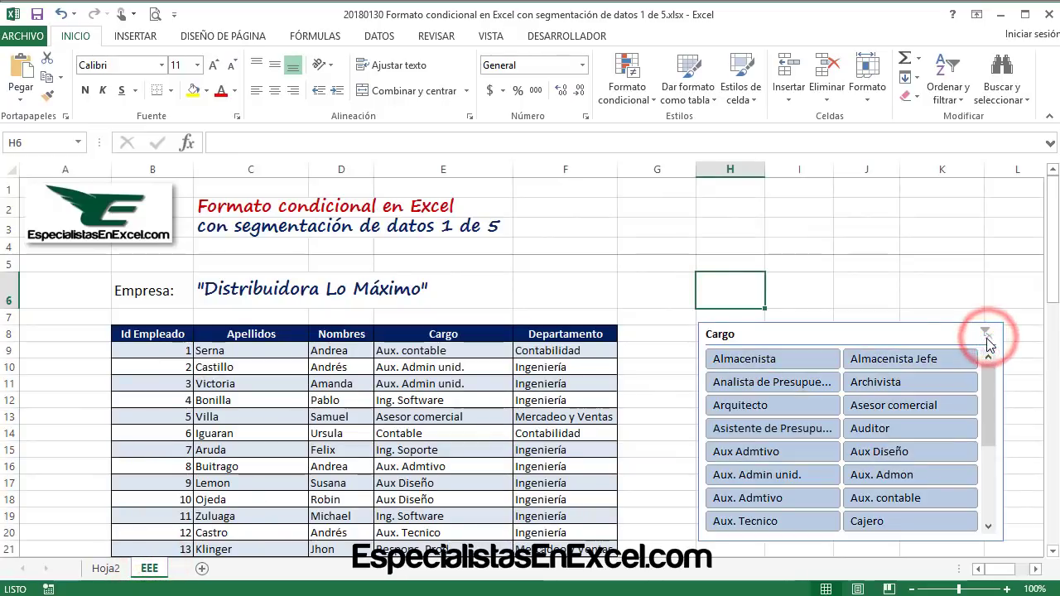
click(876, 361)
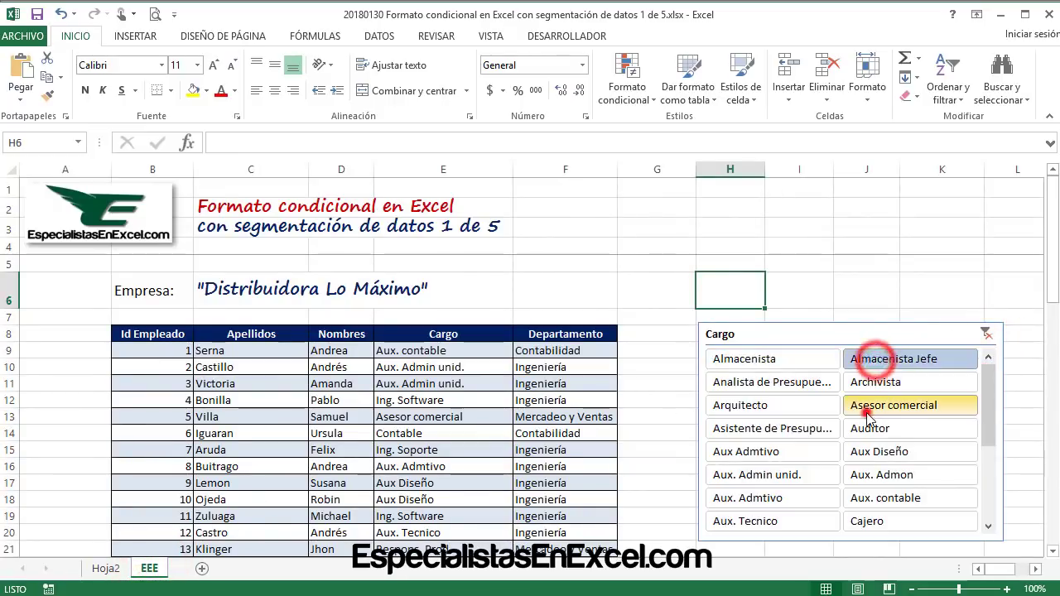
click(752, 382)
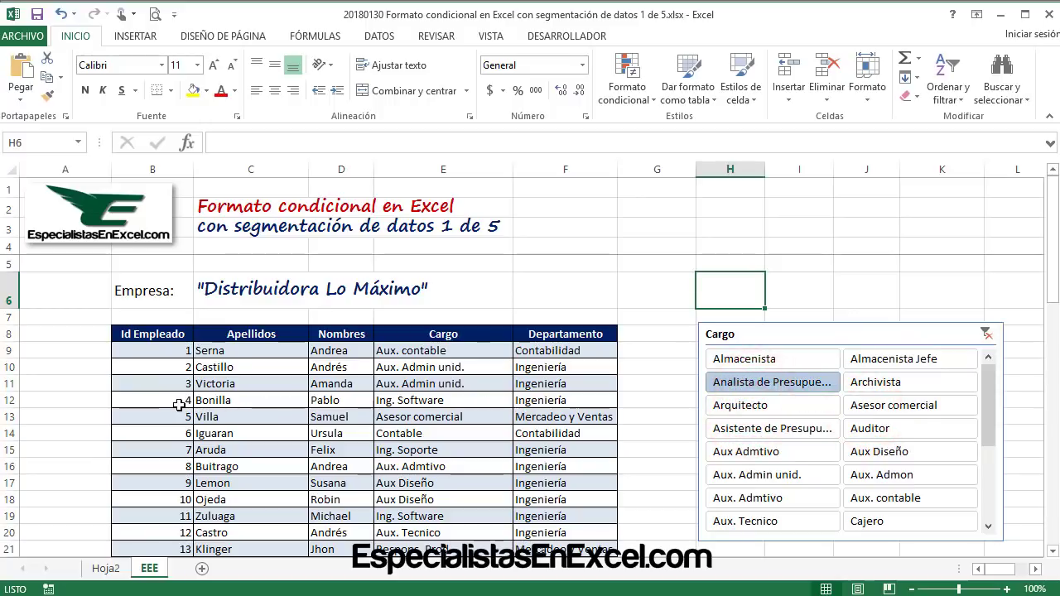
- Compare row B12:F12 with the pivot's Analista de Presupuesto row on Hoja2
drag(157, 401, 539, 401)
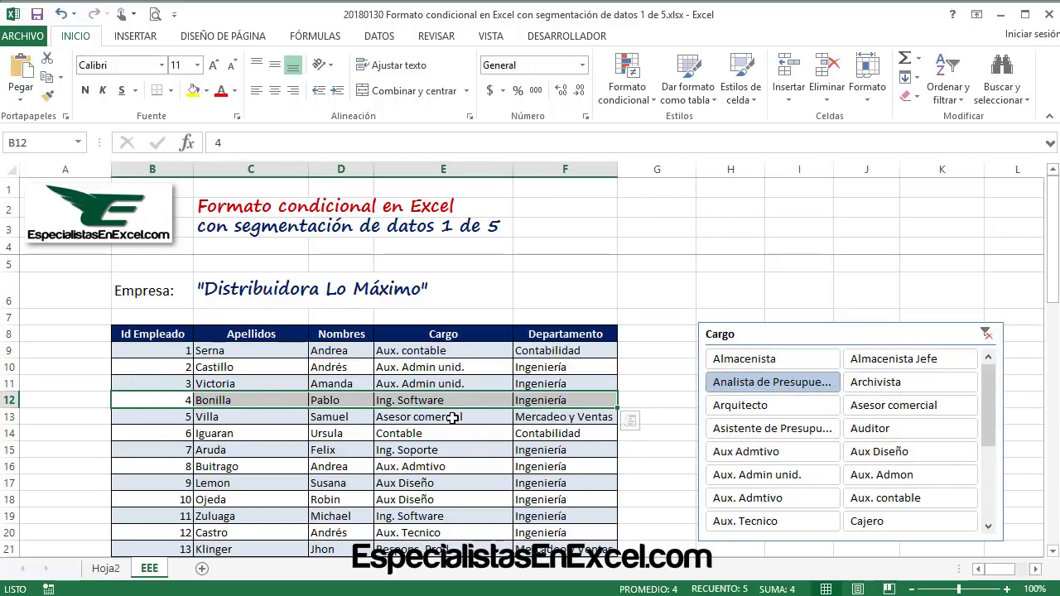
click(804, 385)
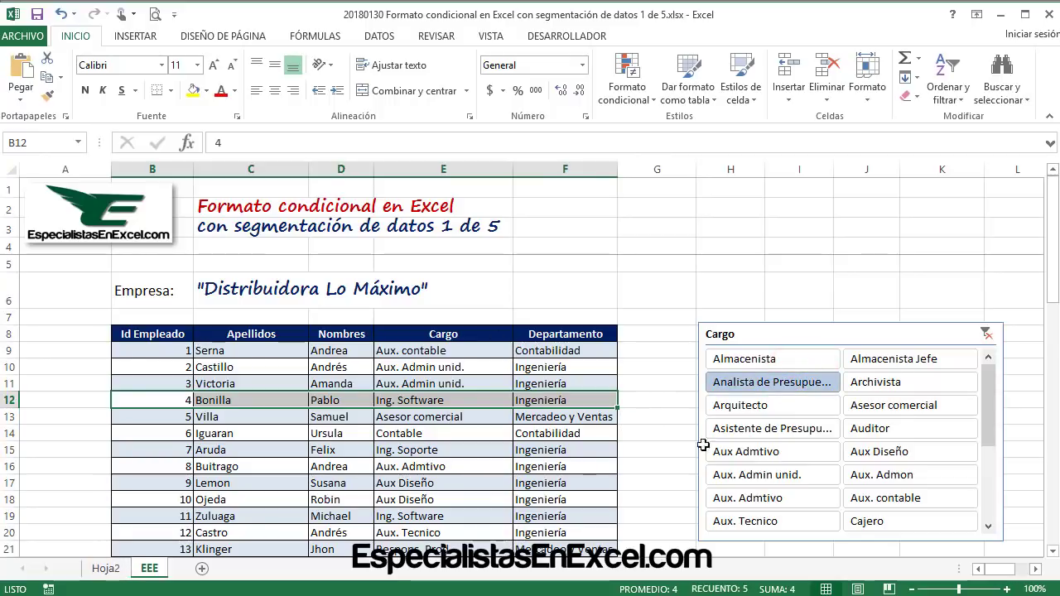
click(108, 569)
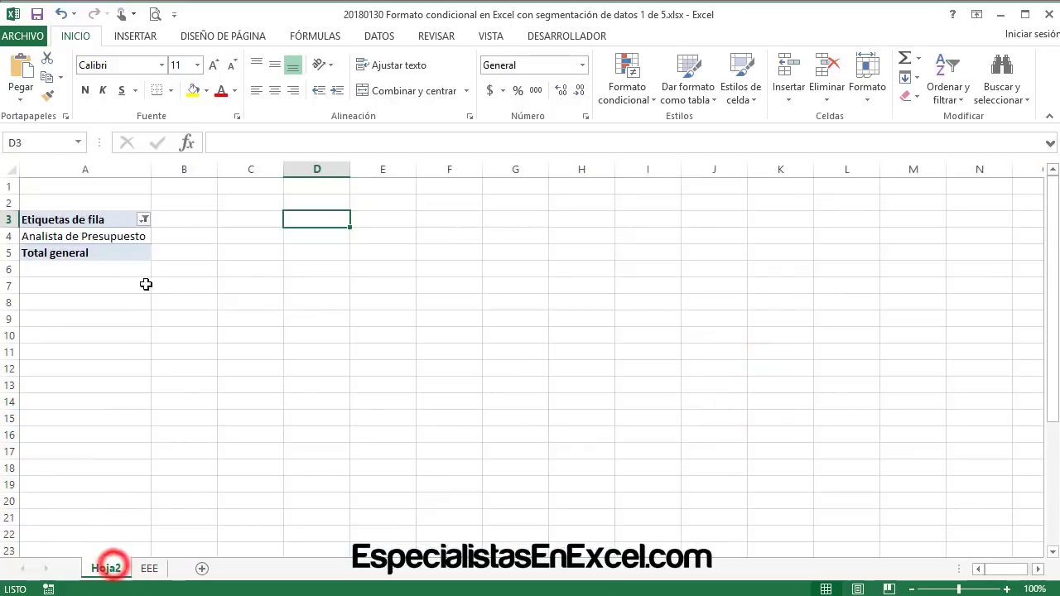
click(99, 237)
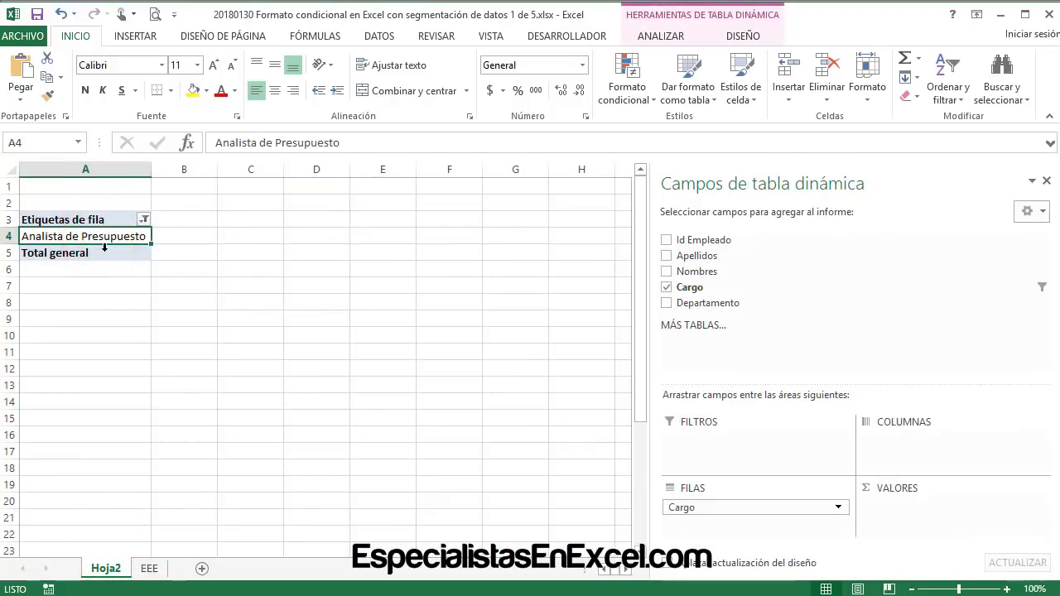
click(151, 569)
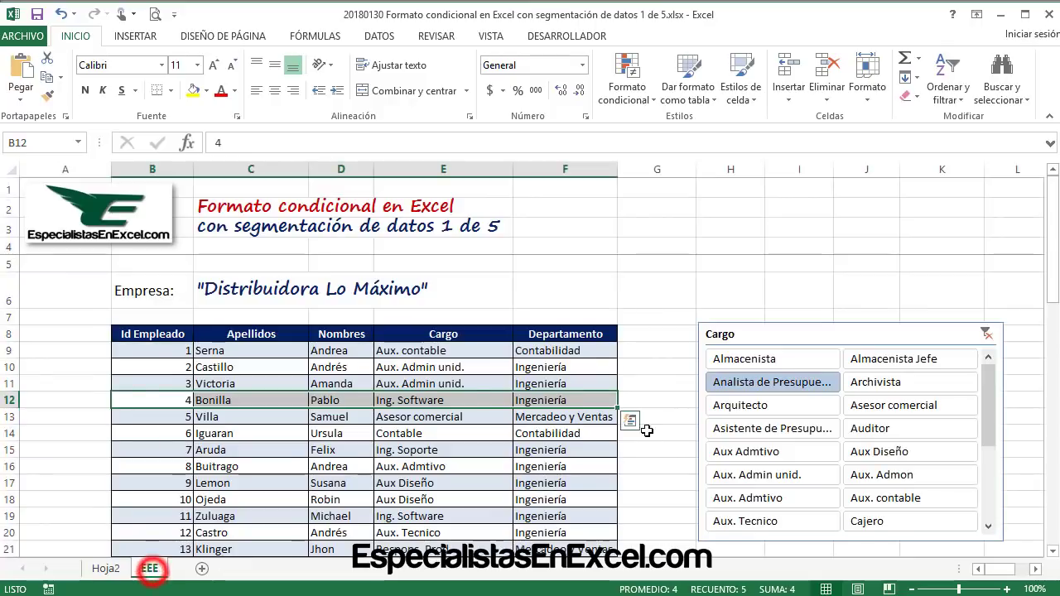
- Select the employee data B9:F56 and open the Formato condicional menu
click(387, 355)
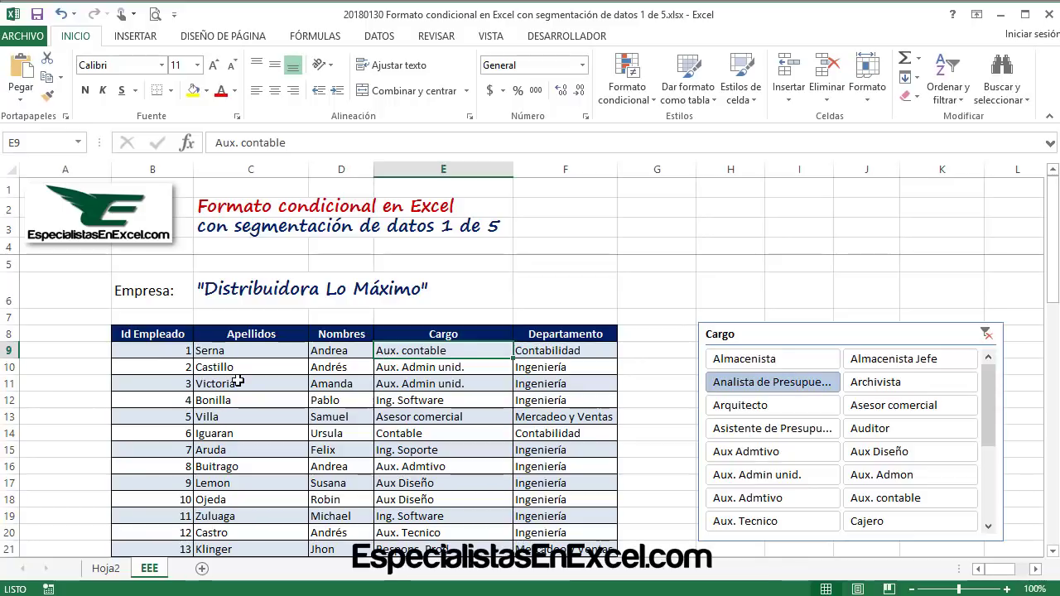
click(146, 349)
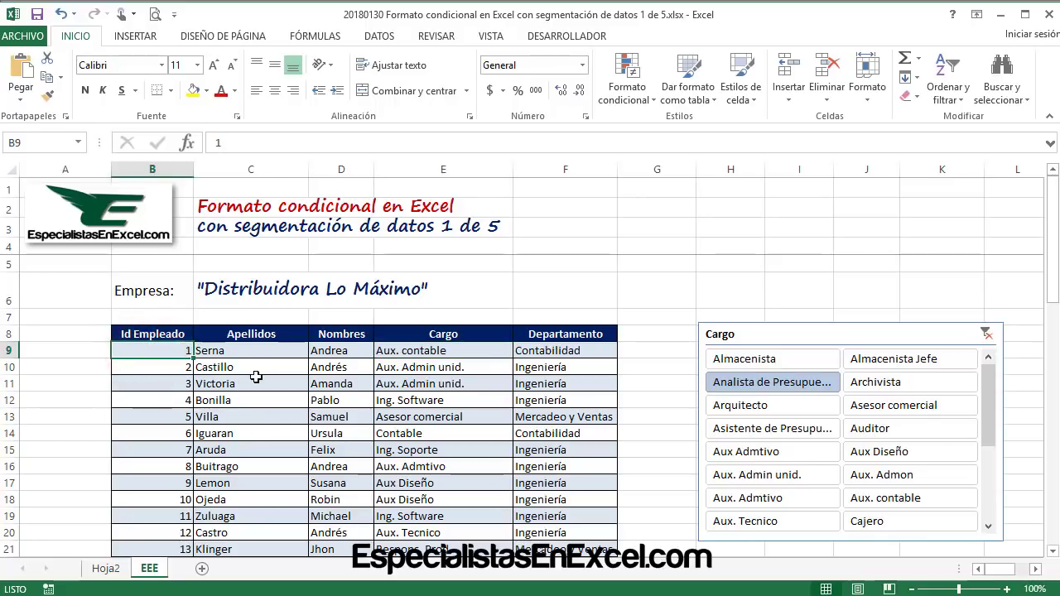
key(ctrl+shift+Right)
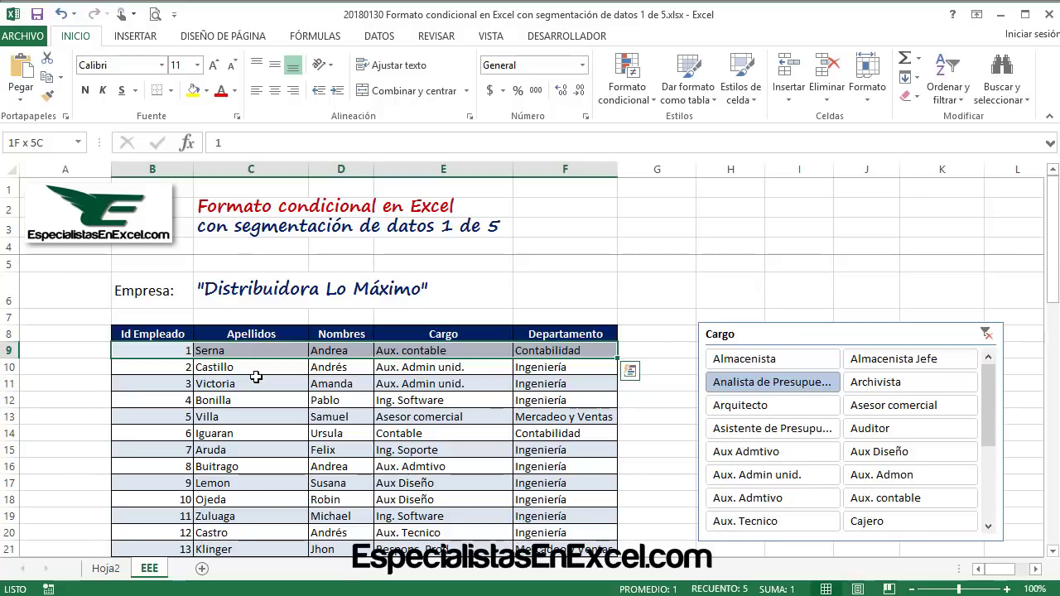
key(ctrl+shift+Down)
scroll(468, 372, up, 4)
scroll(468, 371, up, 8)
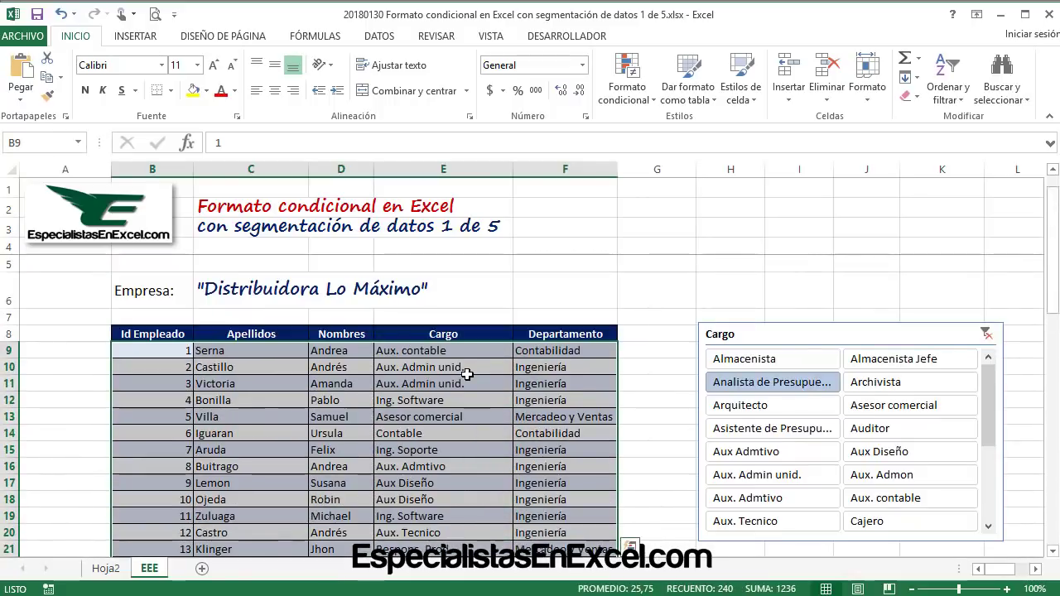
click(651, 100)
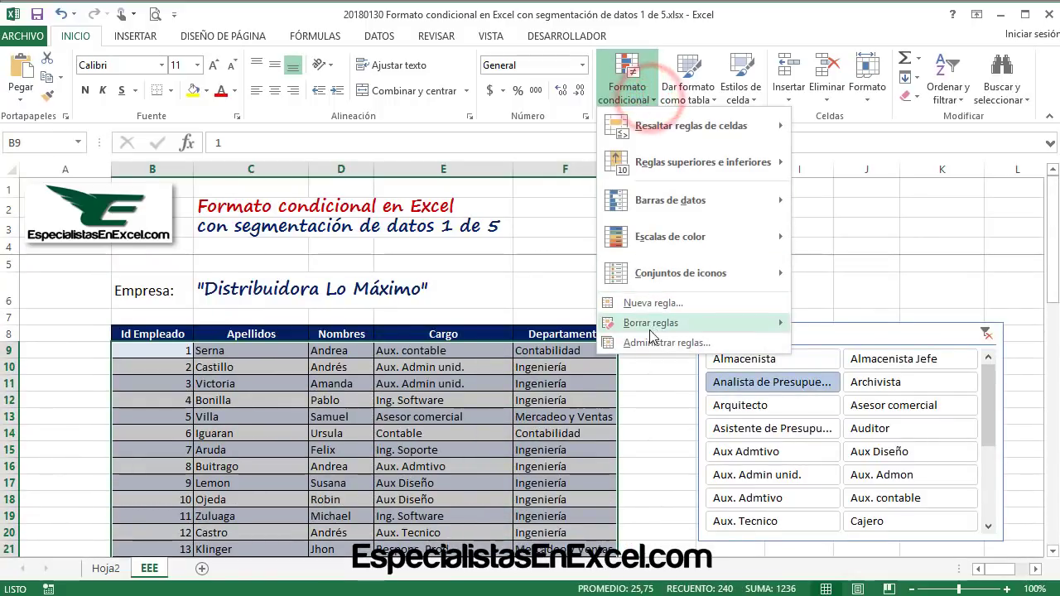
- Create a formula-based rule =$E9=Hoja2!$A$4 referencing the pivot's first row label
click(654, 305)
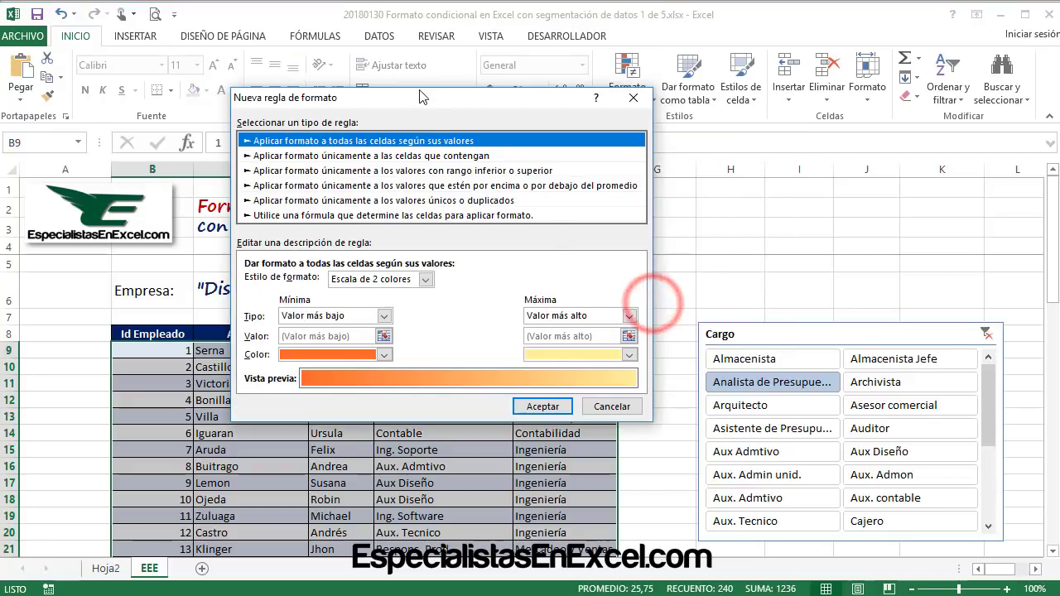
drag(423, 87, 510, 21)
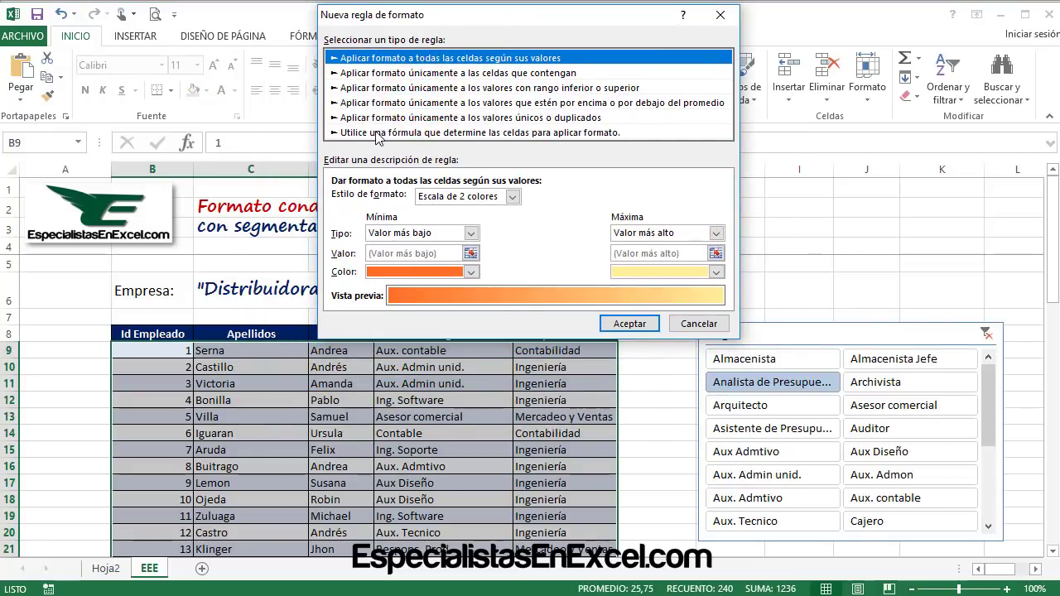
click(405, 133)
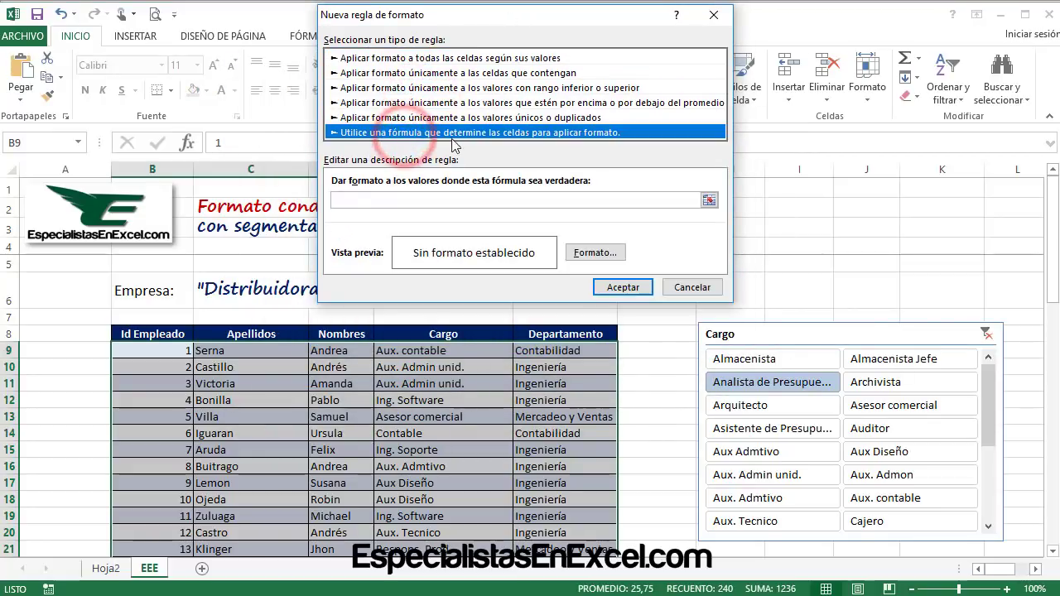
click(445, 202)
text(=)
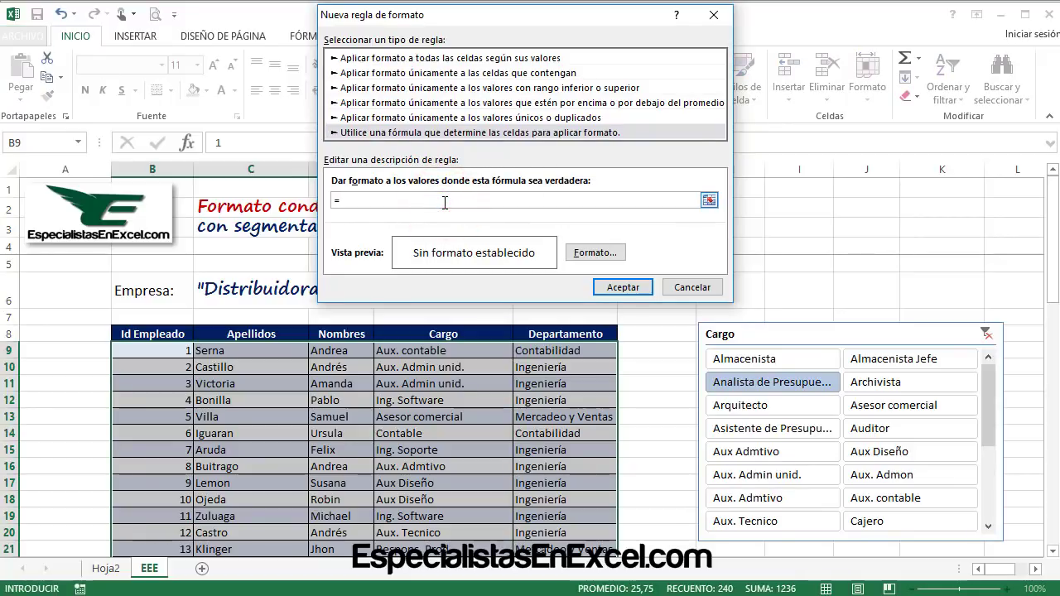
click(413, 348)
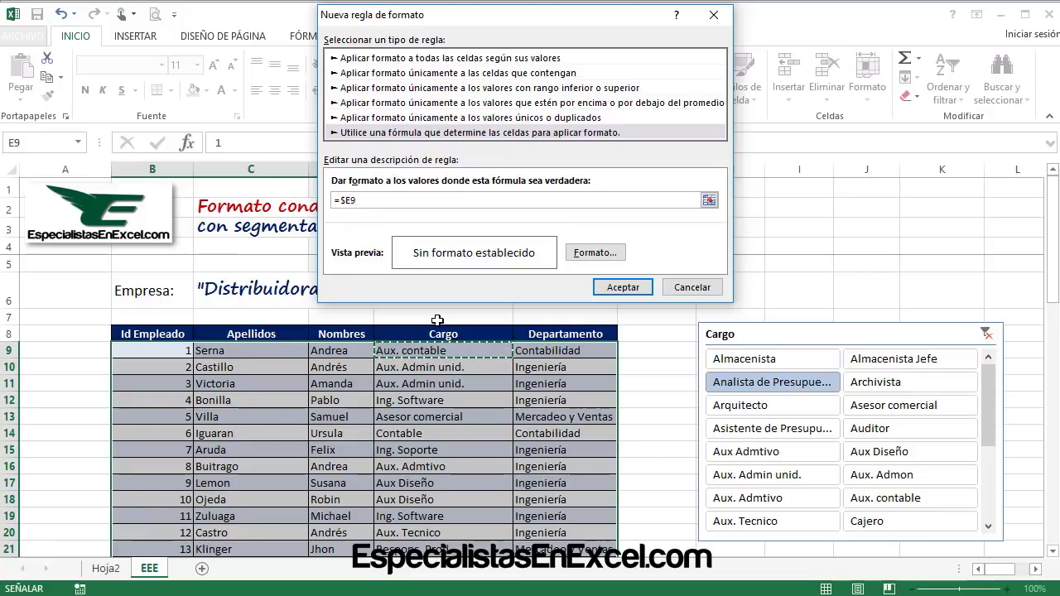
text(=)
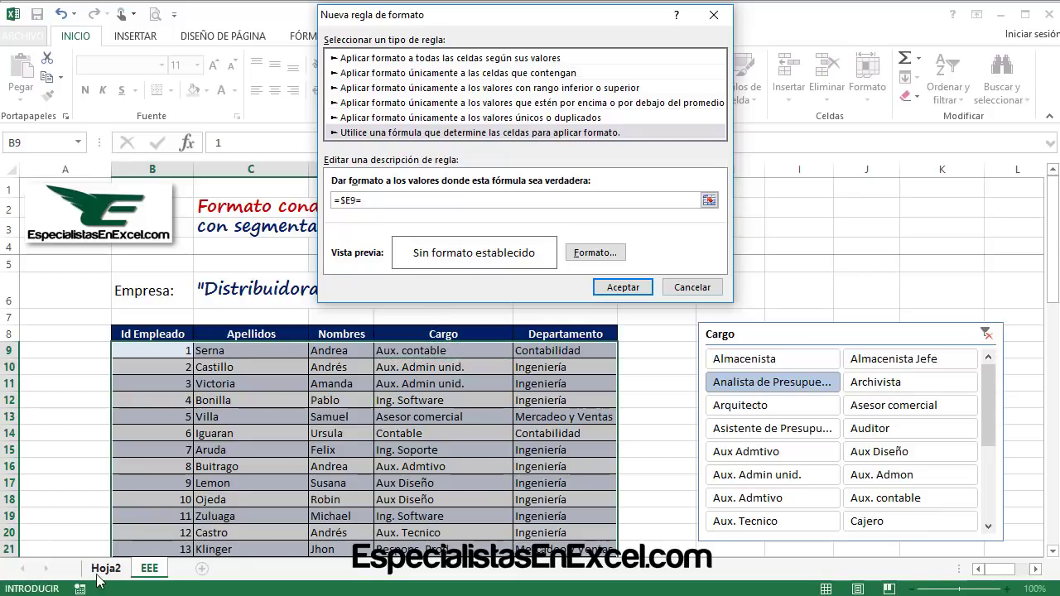
click(106, 568)
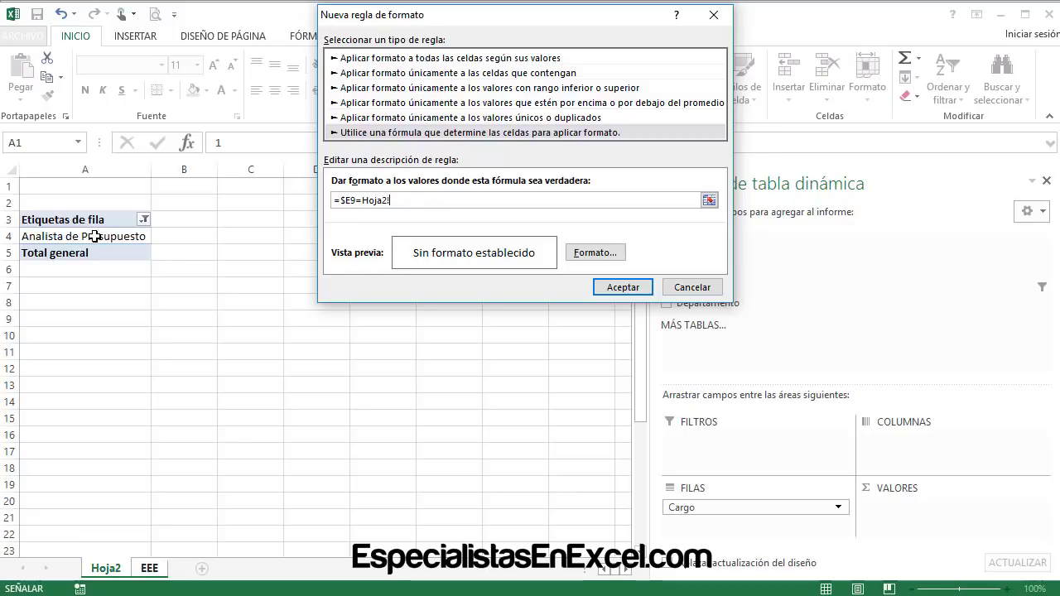
click(95, 236)
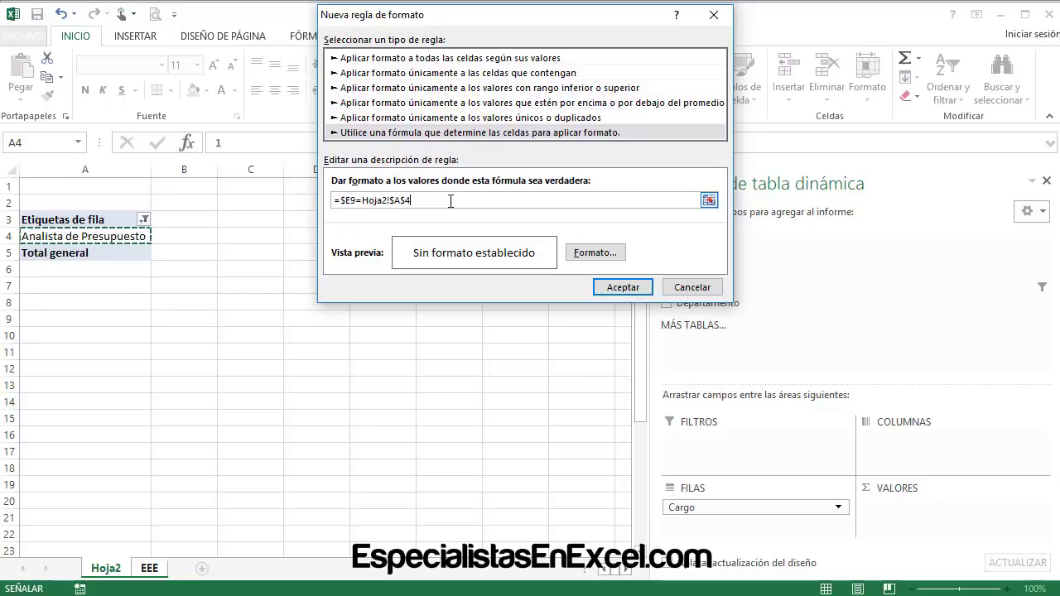
- Give the rule a light green fill and confirm it
click(604, 253)
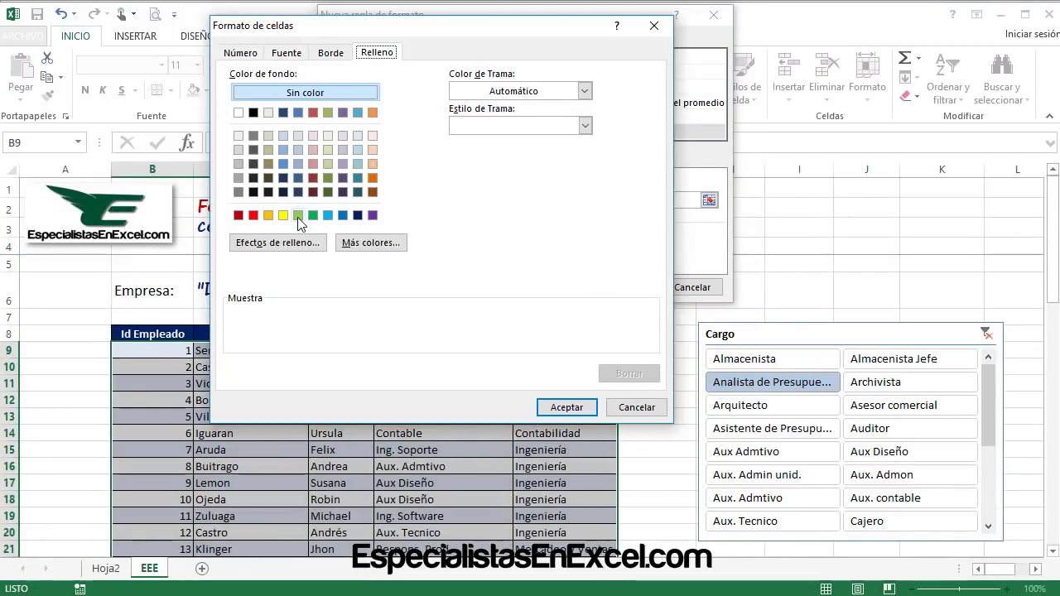
click(298, 217)
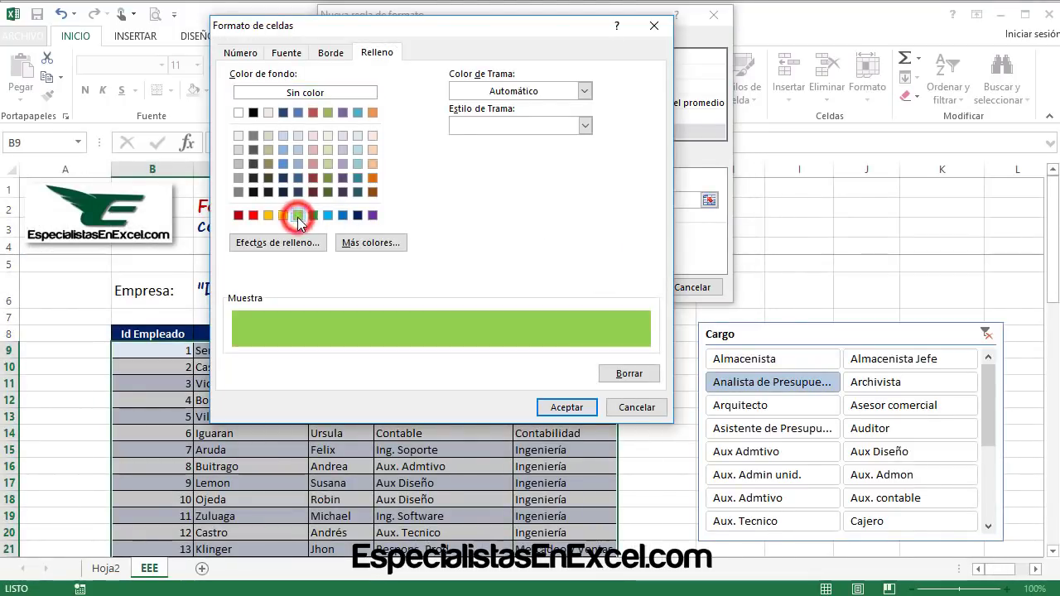
click(560, 408)
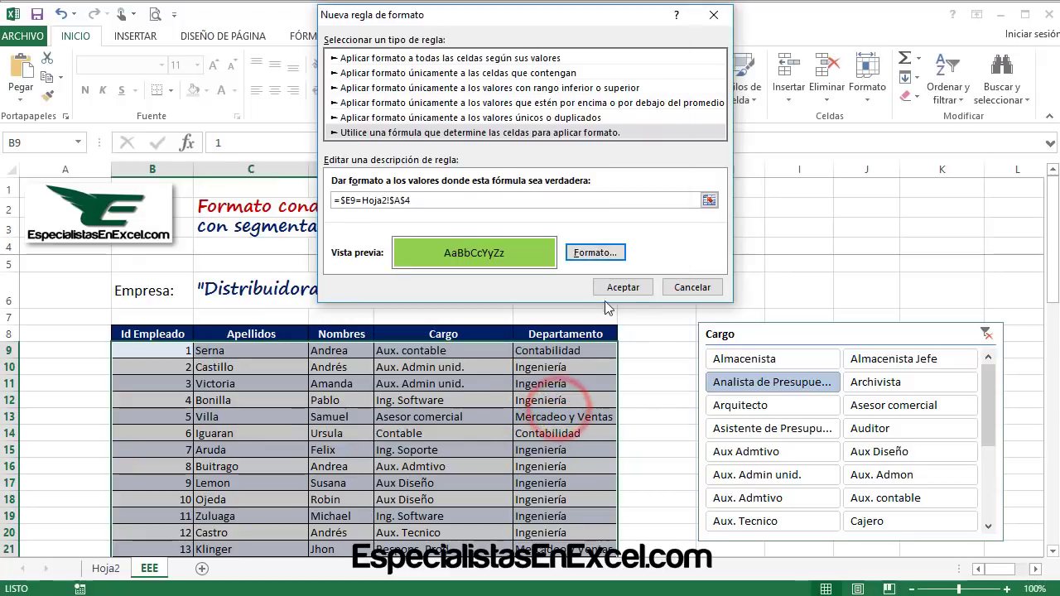
click(623, 282)
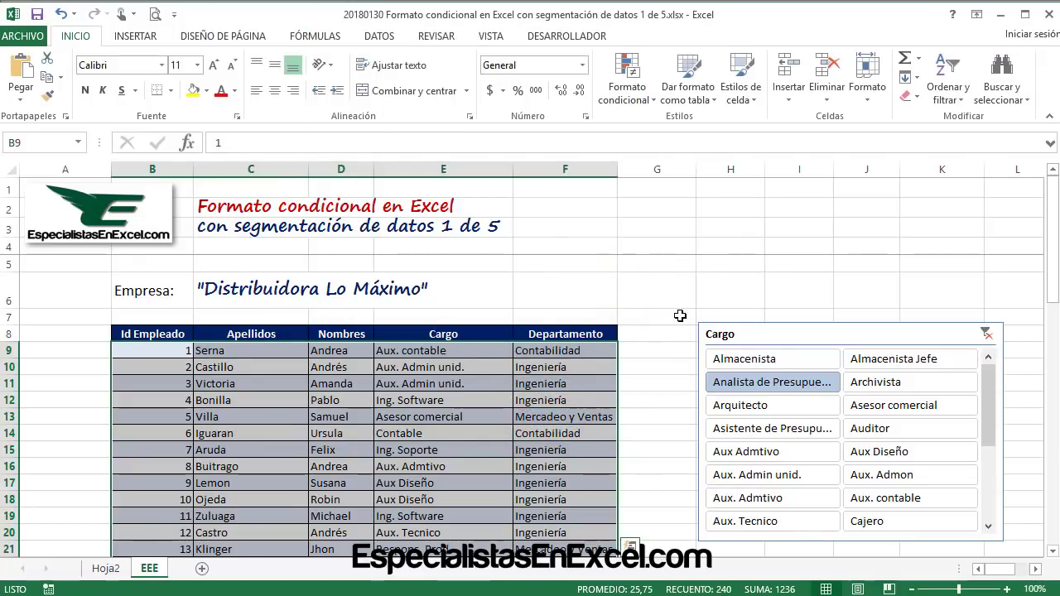
- Inspect the green rows, including Analista de Presupuesto and row 13's Asesor comercial
click(667, 355)
scroll(666, 355, down, 5)
scroll(579, 360, down, 3)
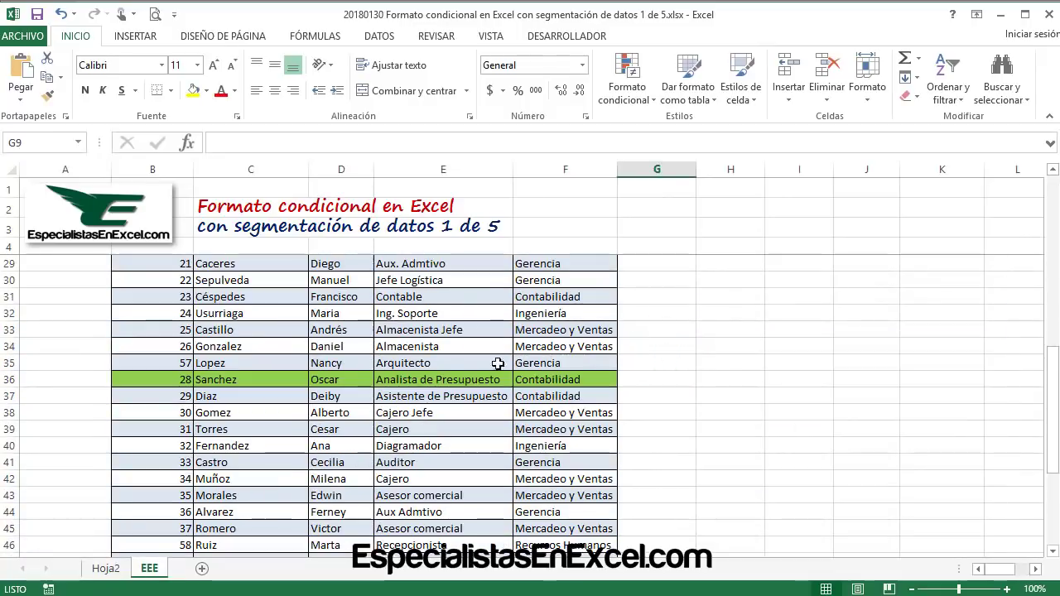
click(460, 379)
scroll(458, 374, up, 5)
scroll(580, 377, up, 3)
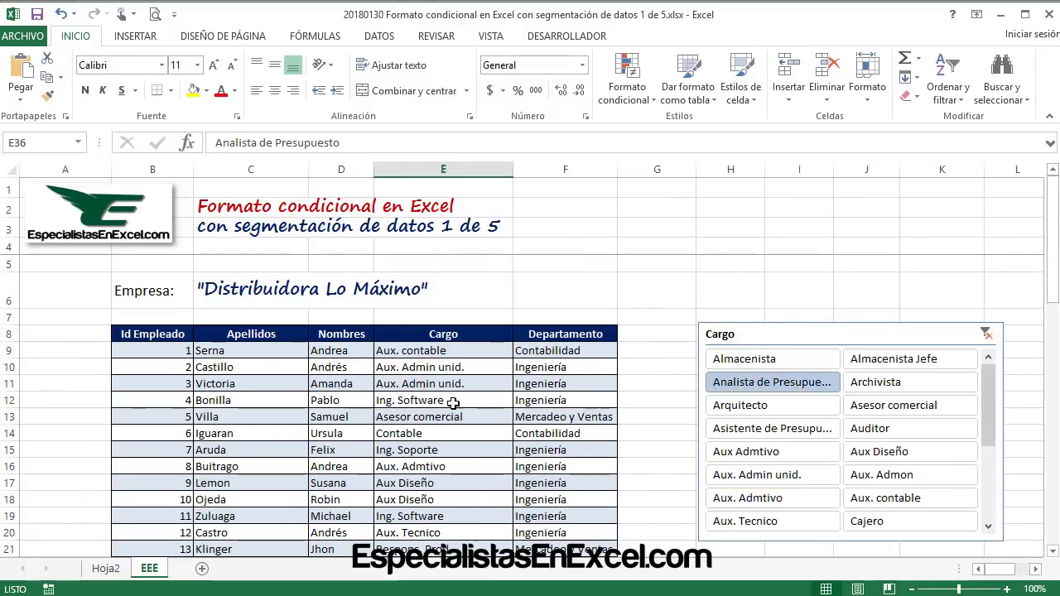
click(421, 417)
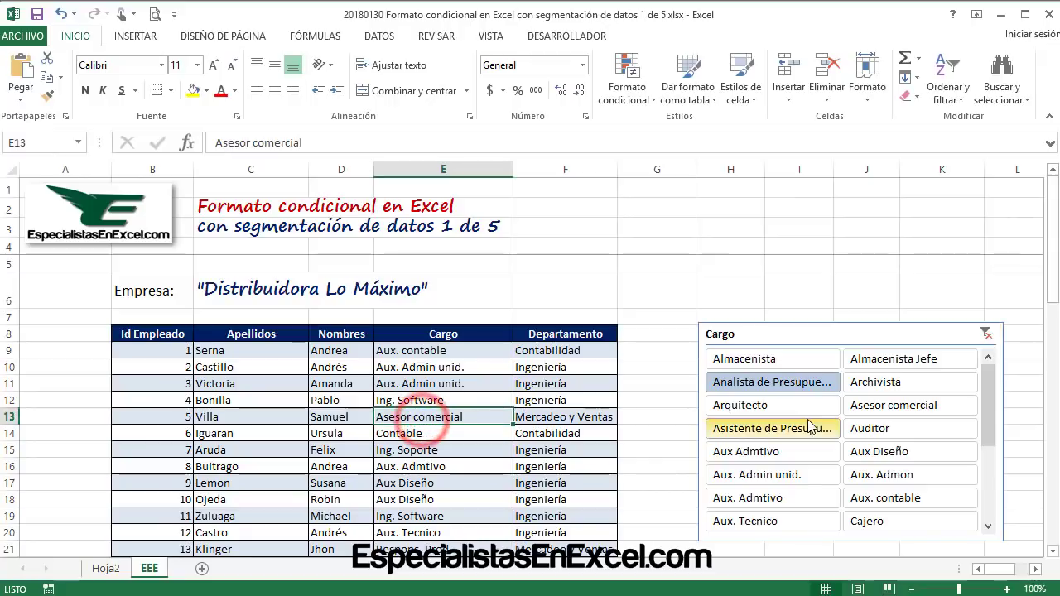
- Filter the slicer to Asesor comercial, then Aux. Admin unid., and inspect highlighted rows 10–11
click(898, 406)
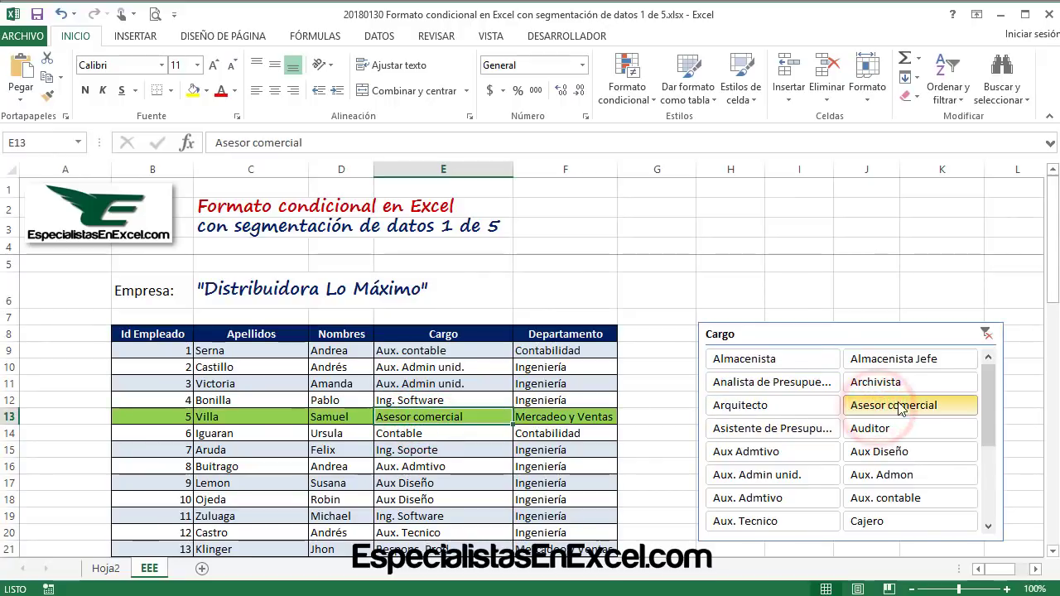
click(779, 477)
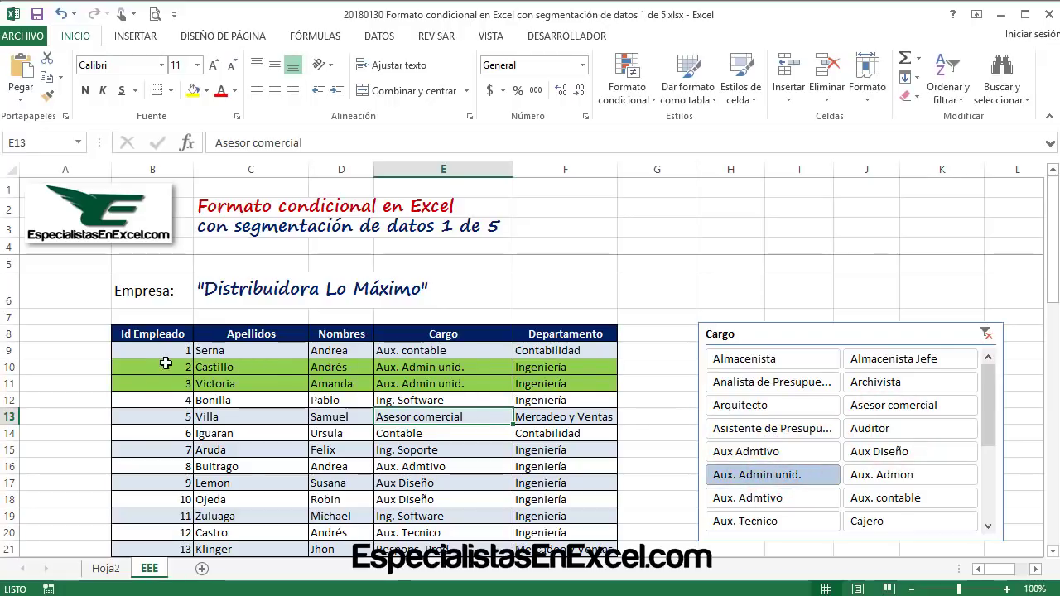
drag(166, 363, 555, 384)
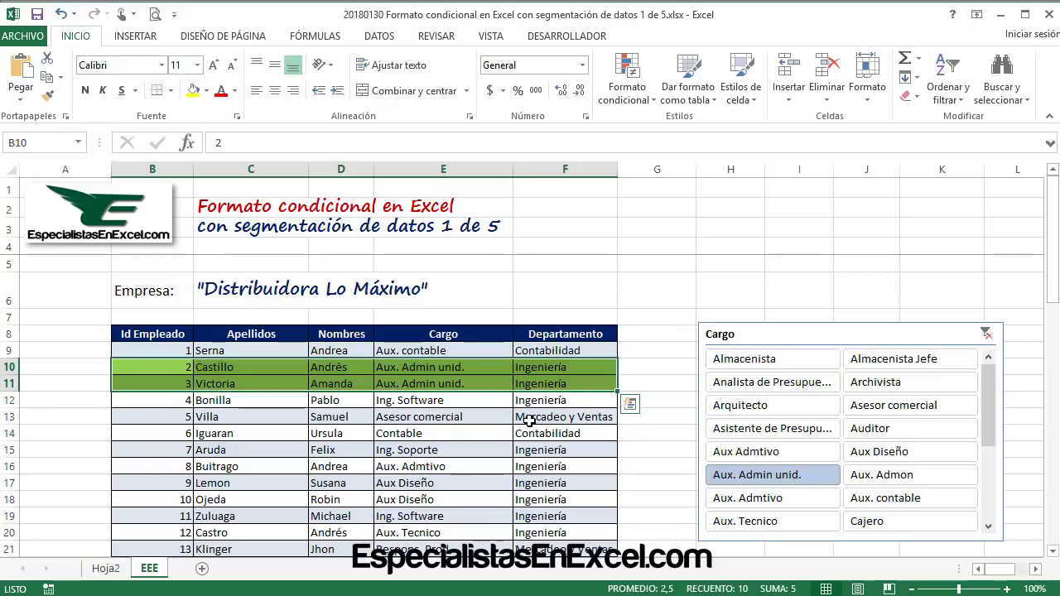
click(166, 417)
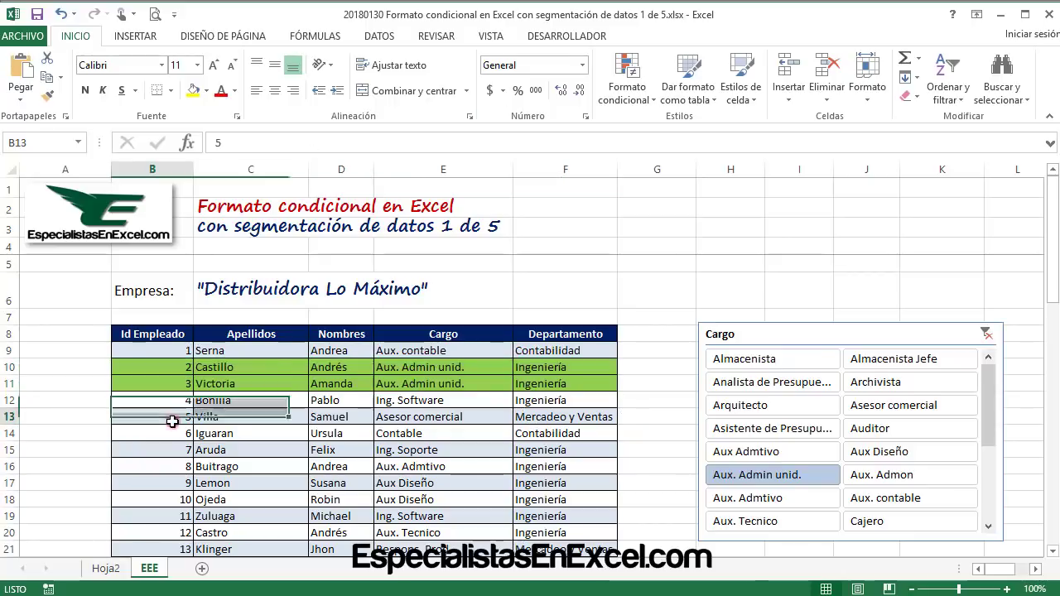
click(571, 466)
click(571, 433)
click(571, 466)
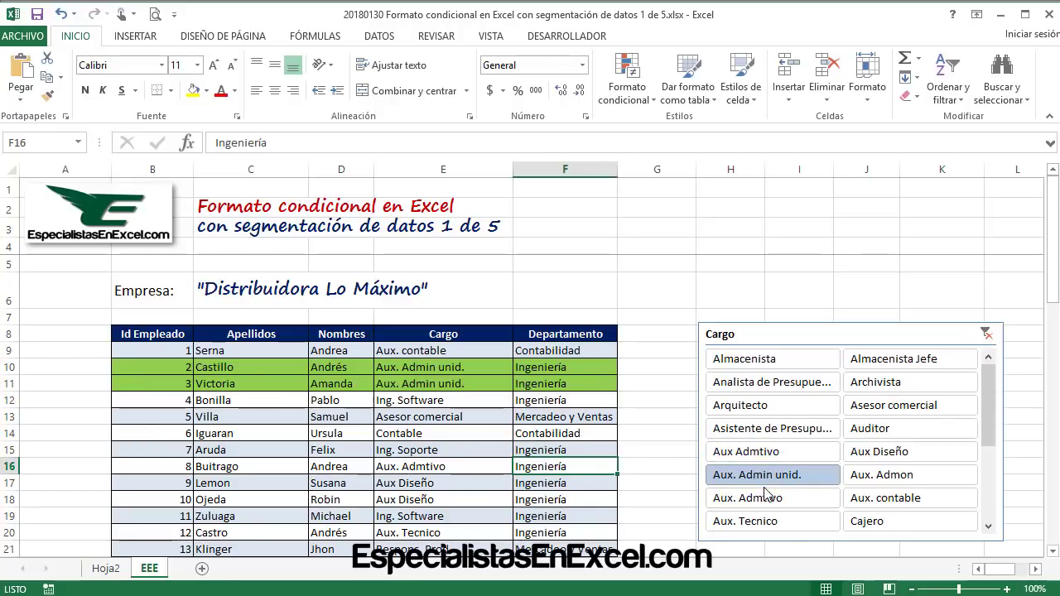
- Select Asesor comercial alongside Aux. Admin unid., leaving row 13 highlighted green
click(873, 405)
click(787, 476)
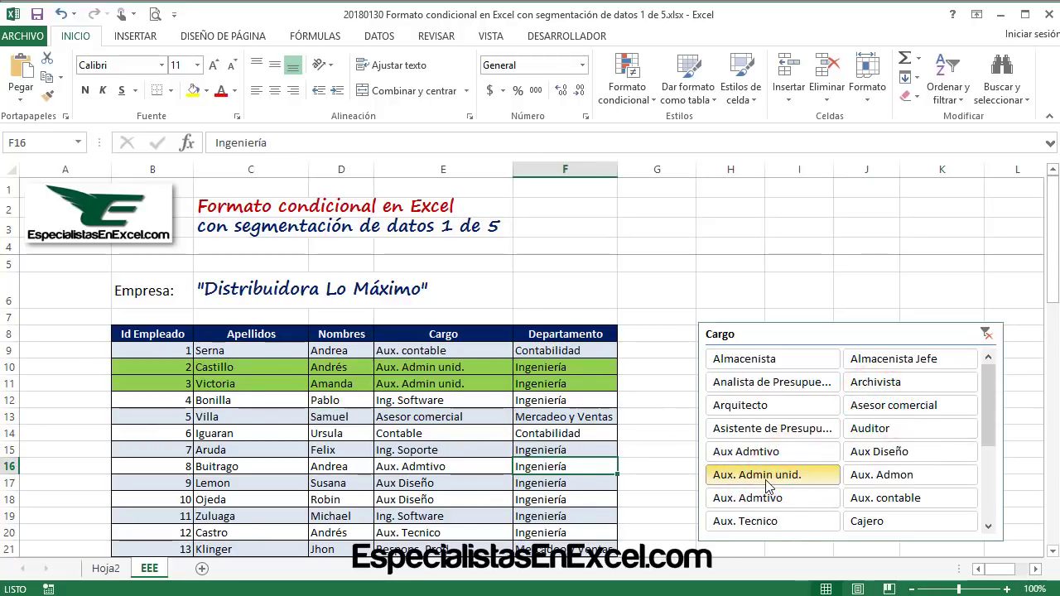
click(767, 484)
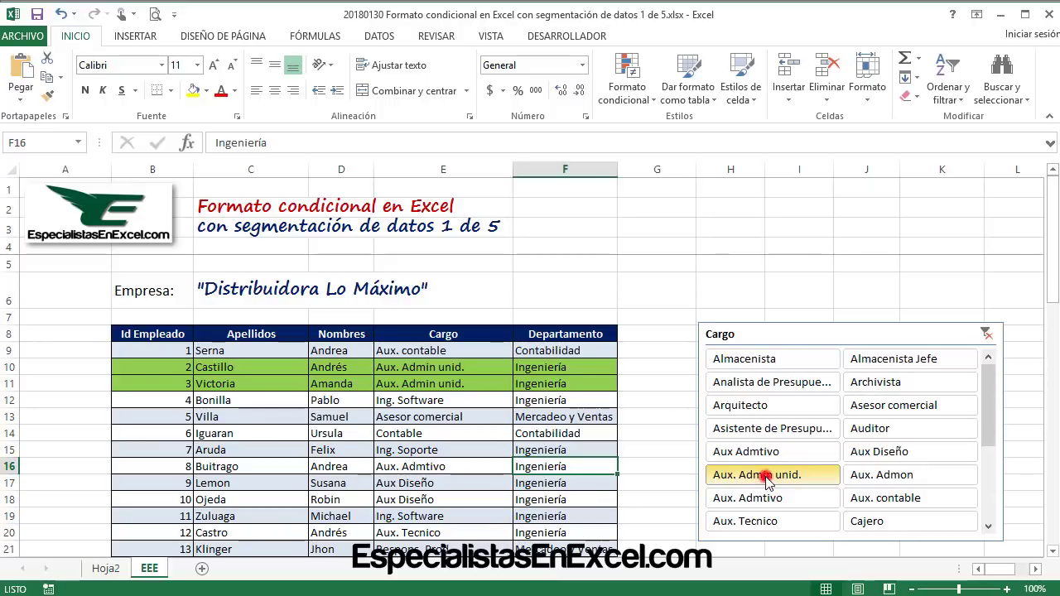
click(889, 405)
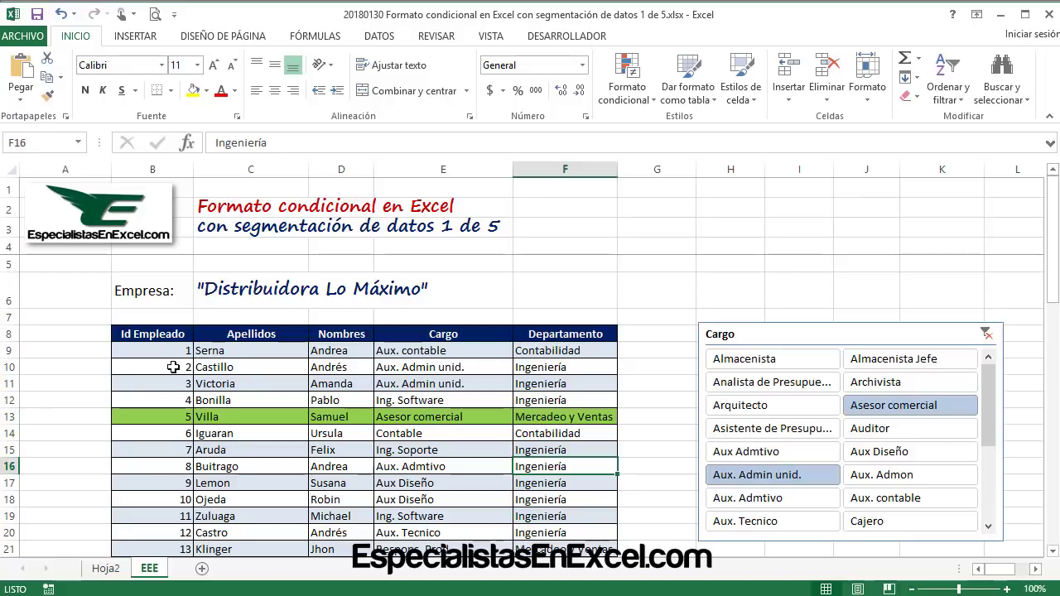
drag(169, 367, 538, 381)
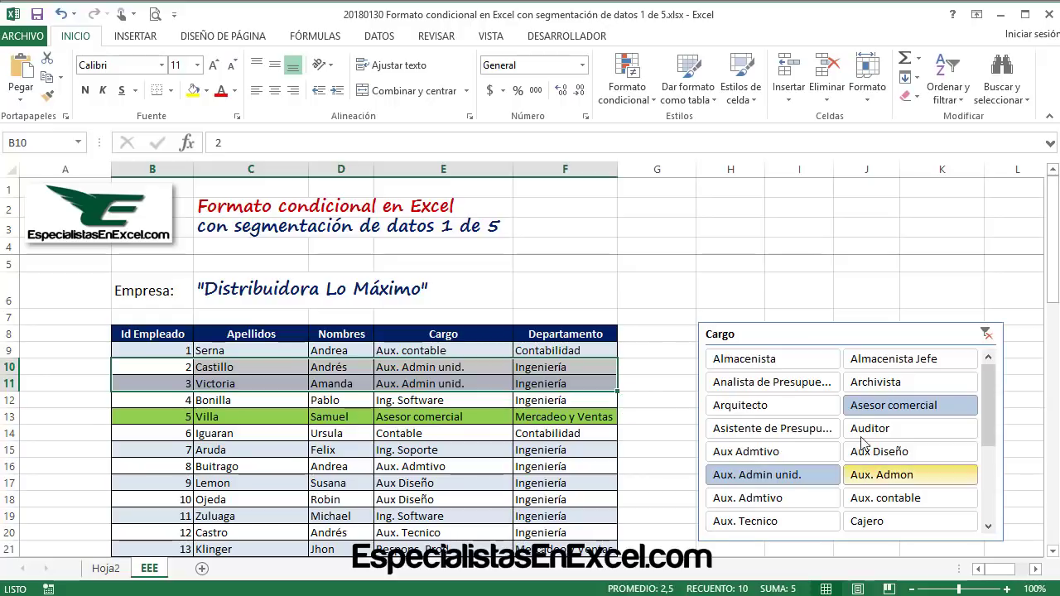
click(890, 405)
click(787, 428)
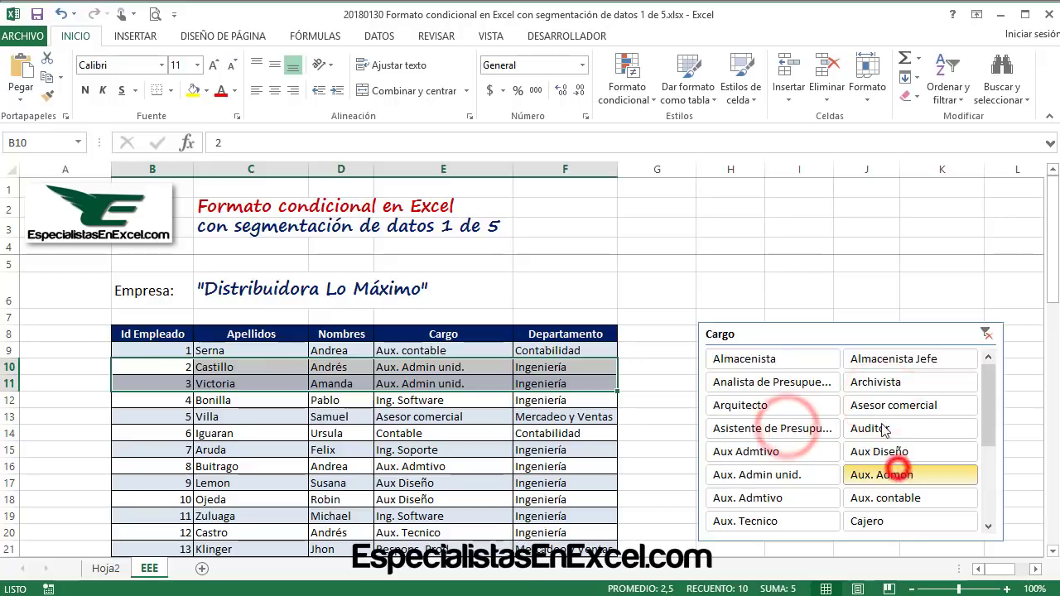
click(890, 405)
click(762, 385)
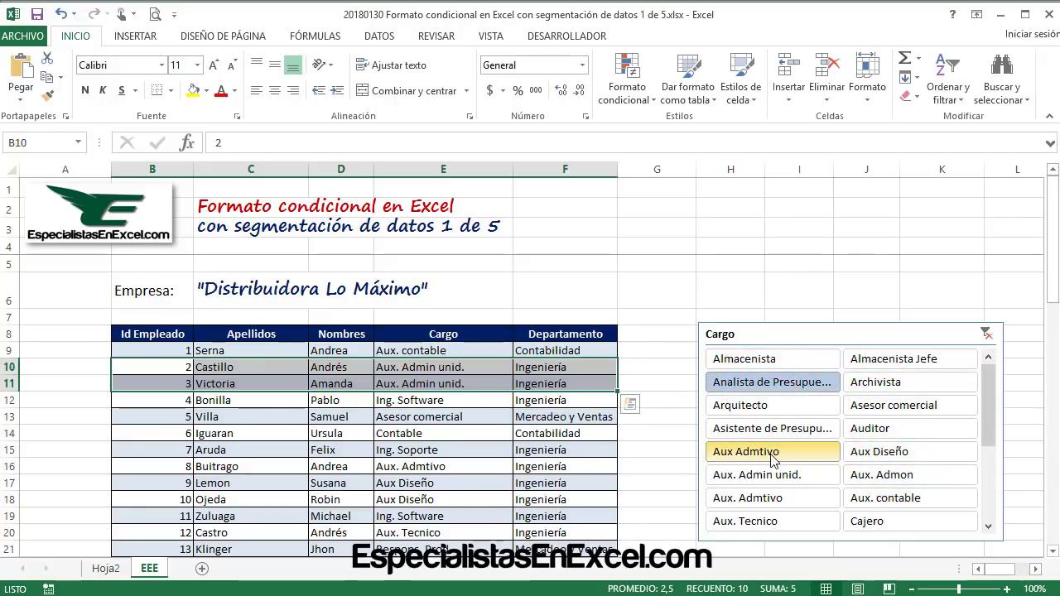
click(775, 480)
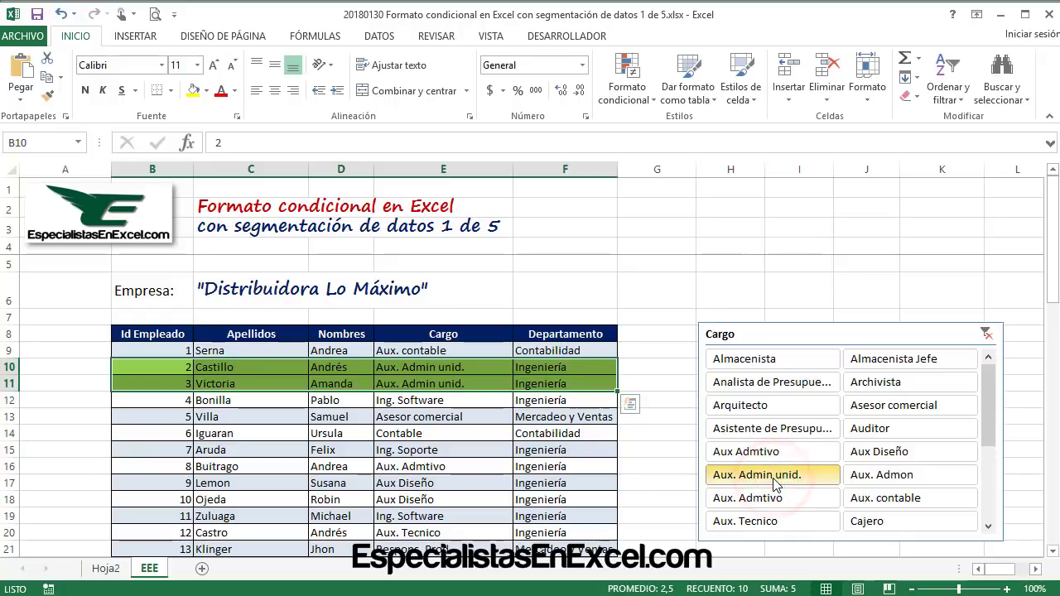
click(894, 405)
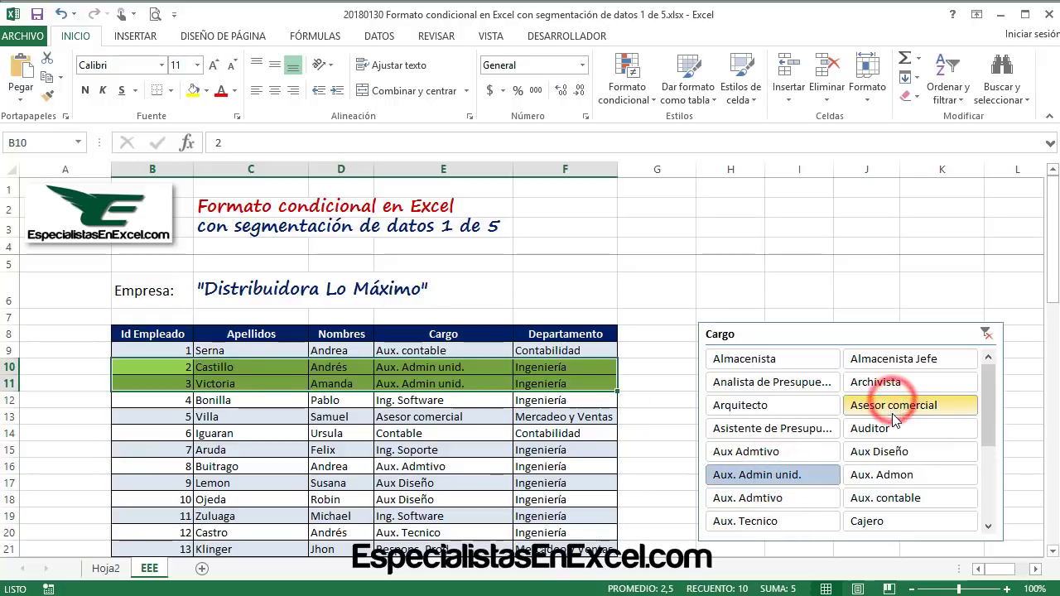
click(330, 385)
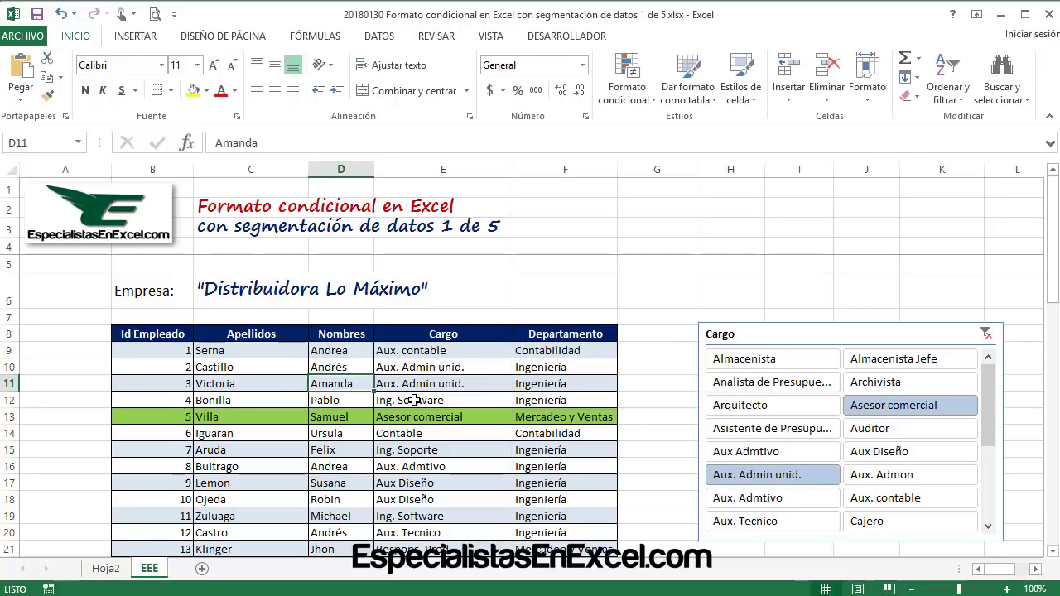
- Enter the header 'Validar' in G8 and clear the Cargo slicer filter
click(644, 336)
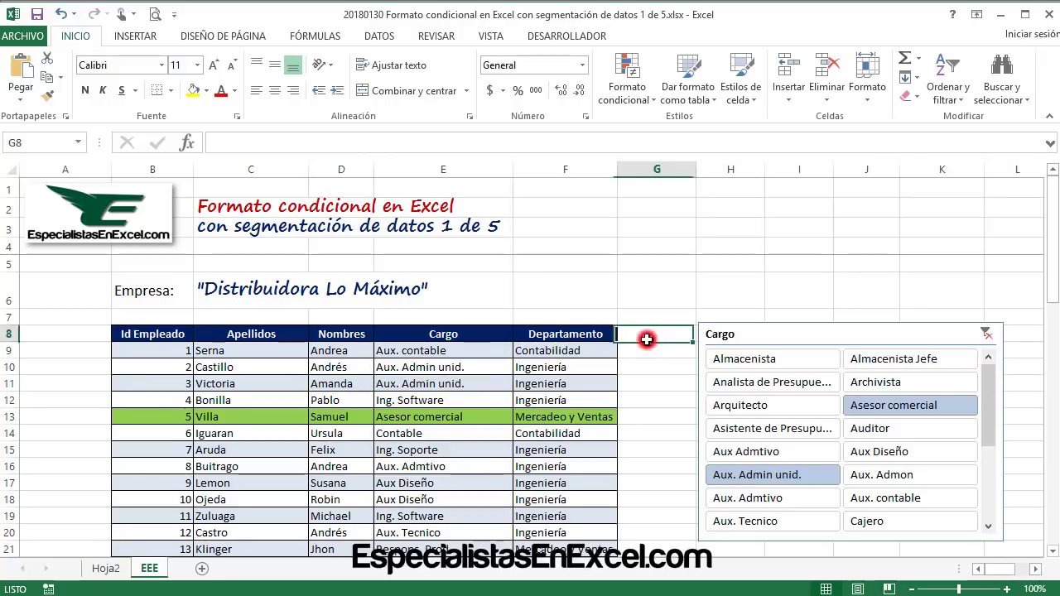
text(vALI)
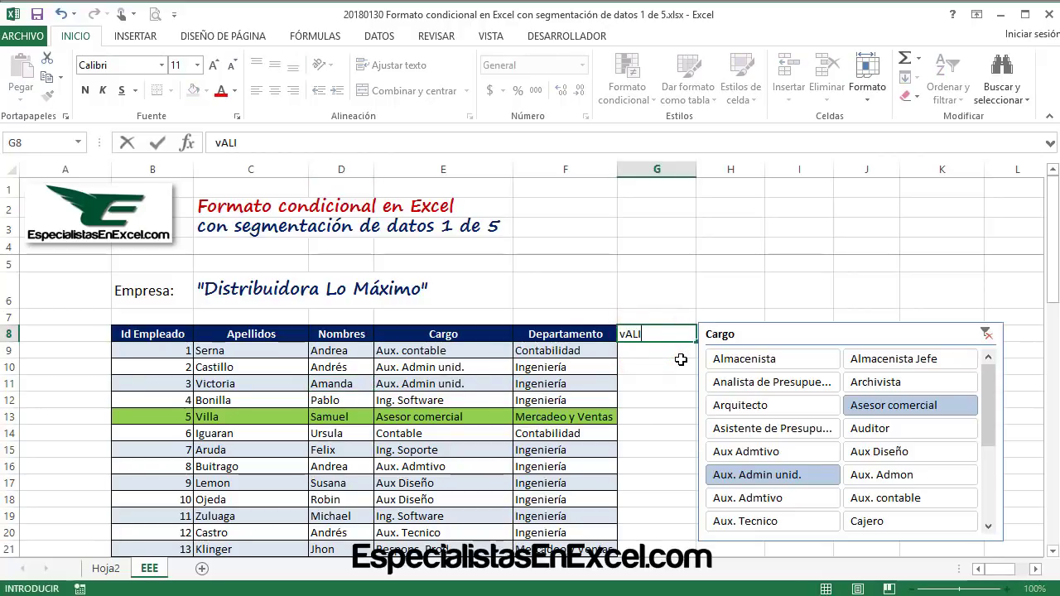
key(BackSpace)
key(BackSpace)
key(BackSpace)
key(BackSpace)
text(Vaño)
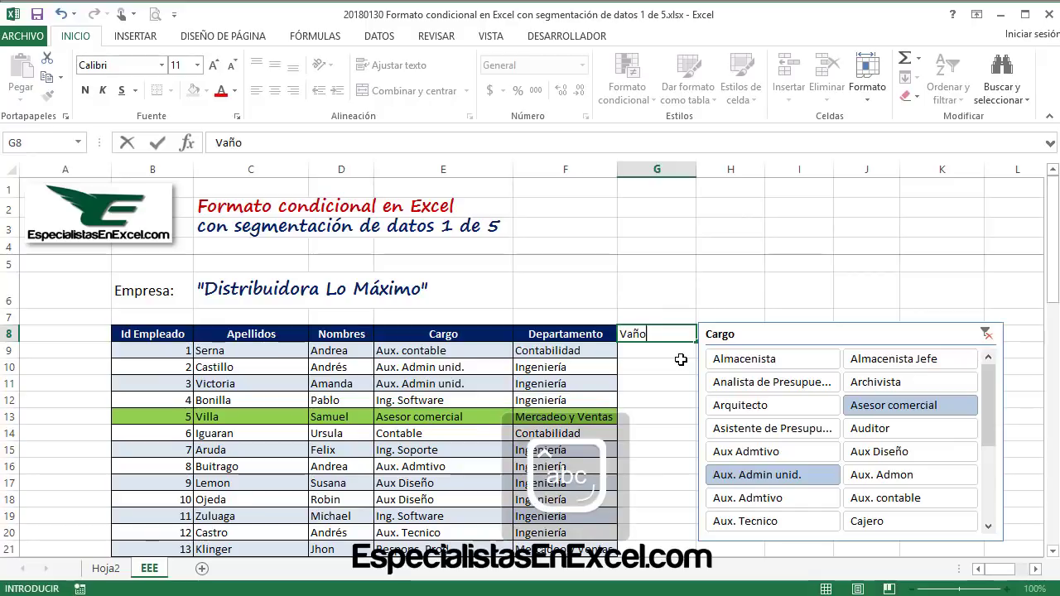
key(BackSpace)
key(BackSpace)
text(lidar)
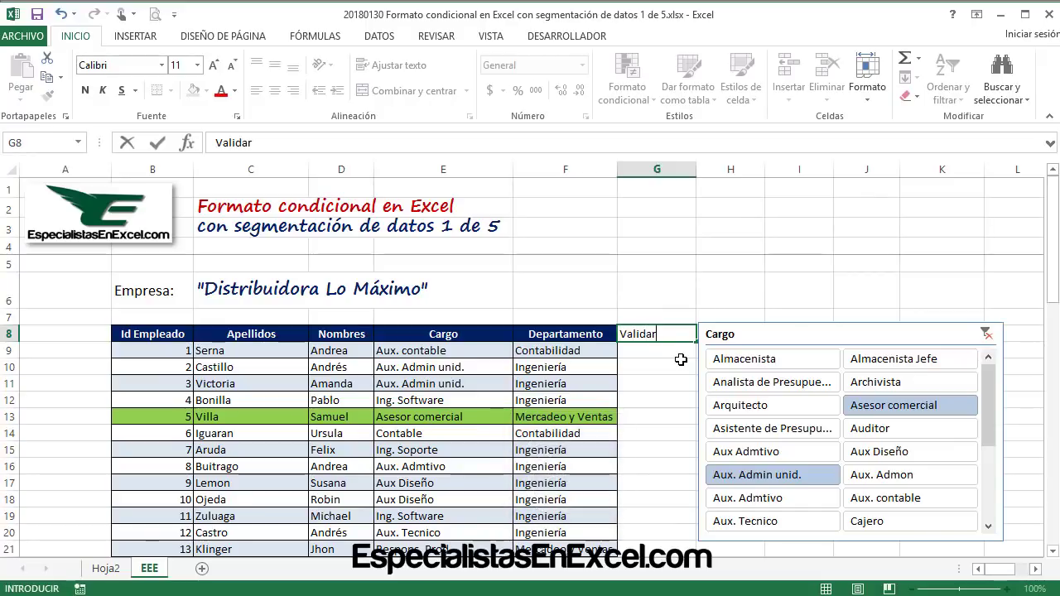
key(Return)
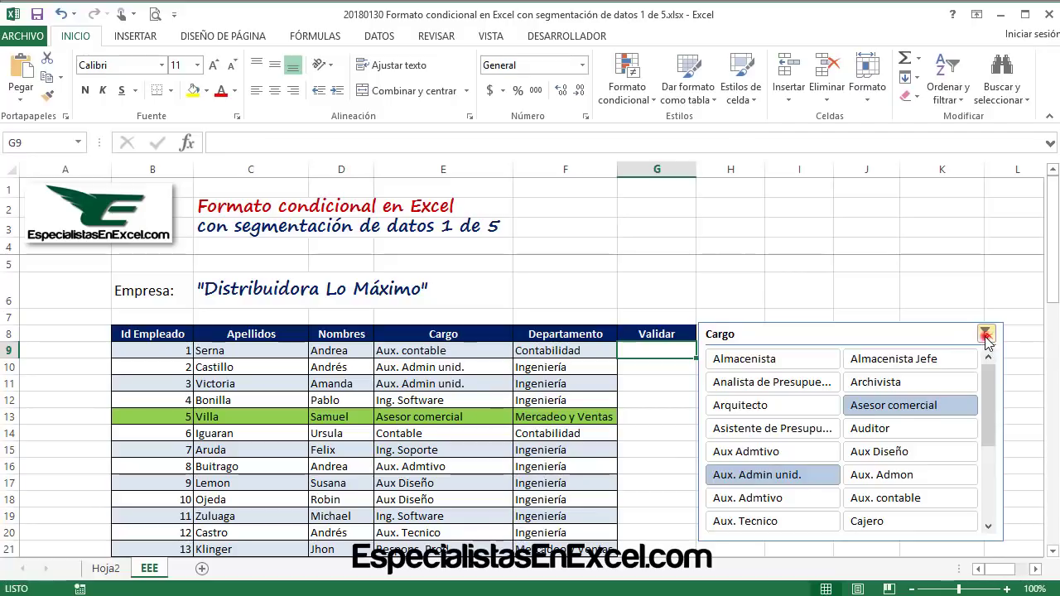
click(986, 333)
click(641, 354)
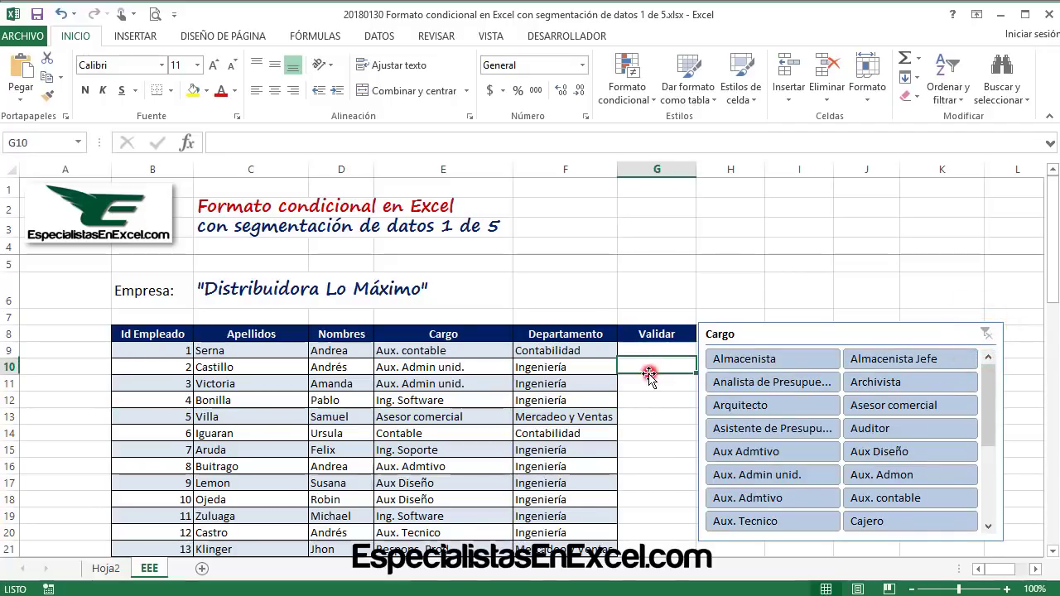
click(430, 351)
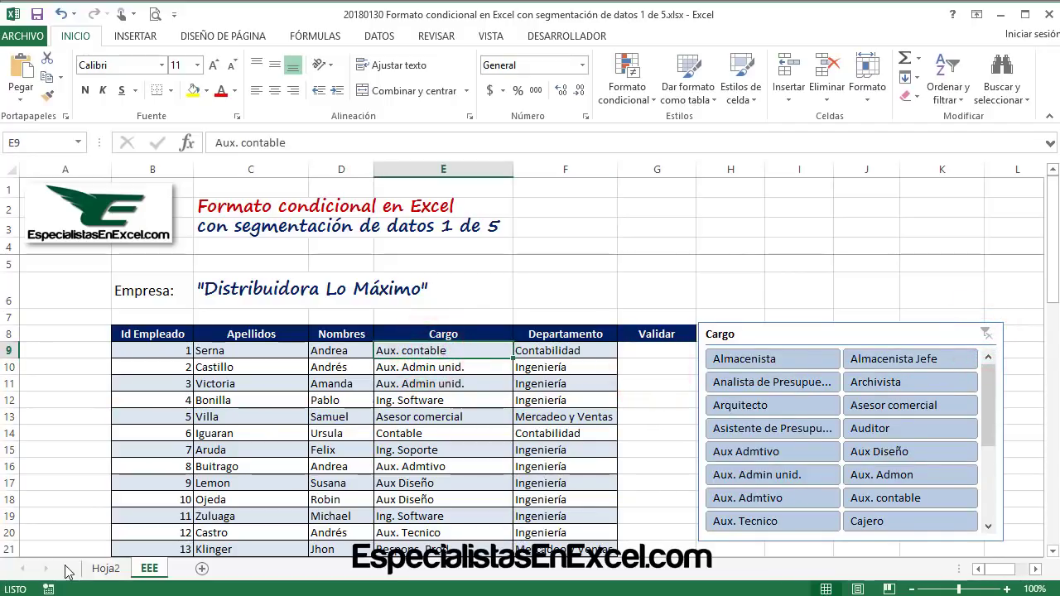
click(103, 568)
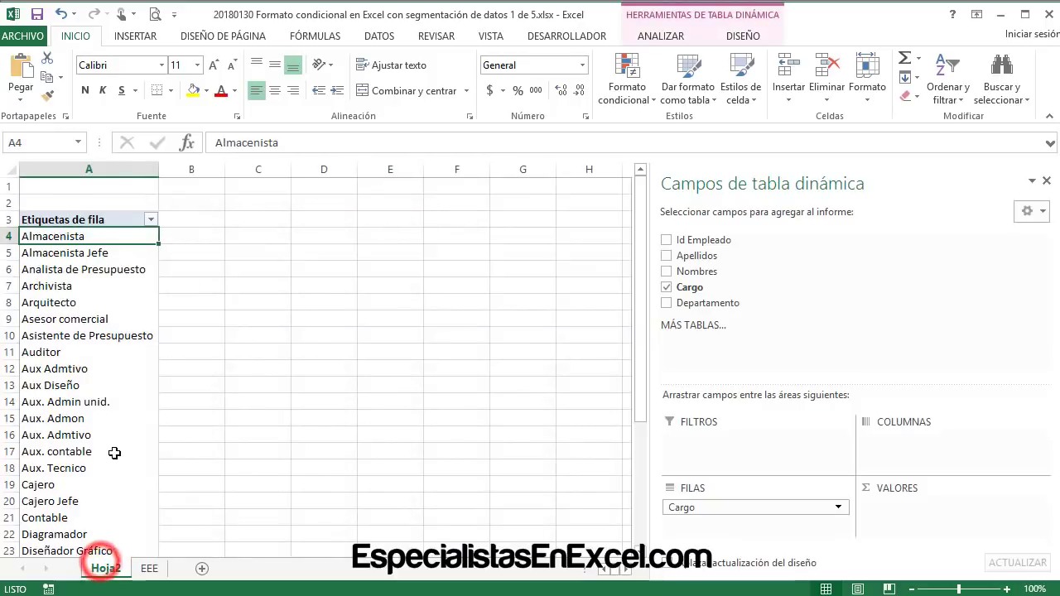
click(80, 269)
click(83, 245)
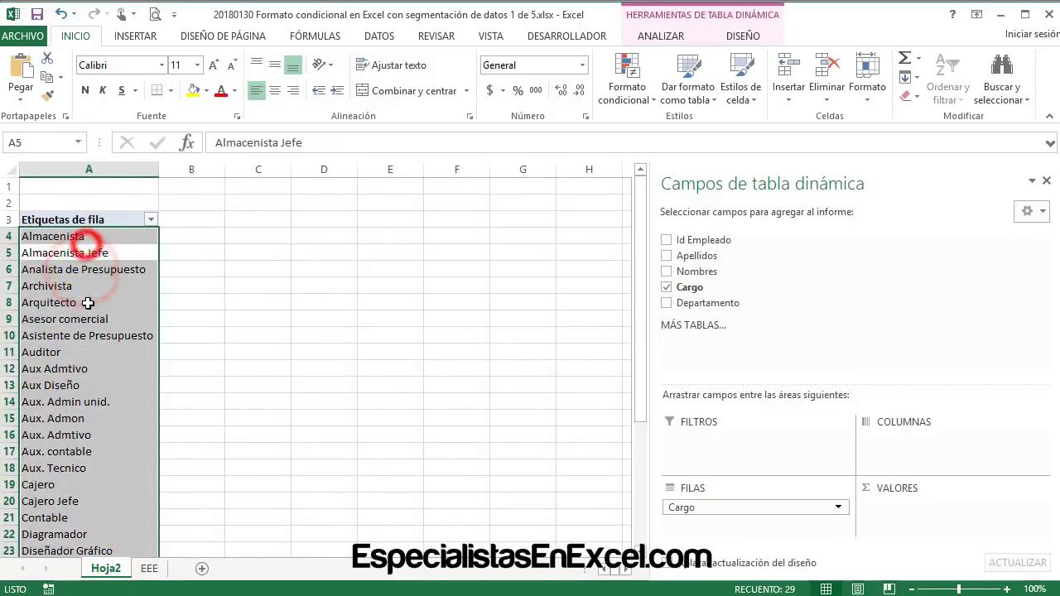
click(89, 302)
click(125, 254)
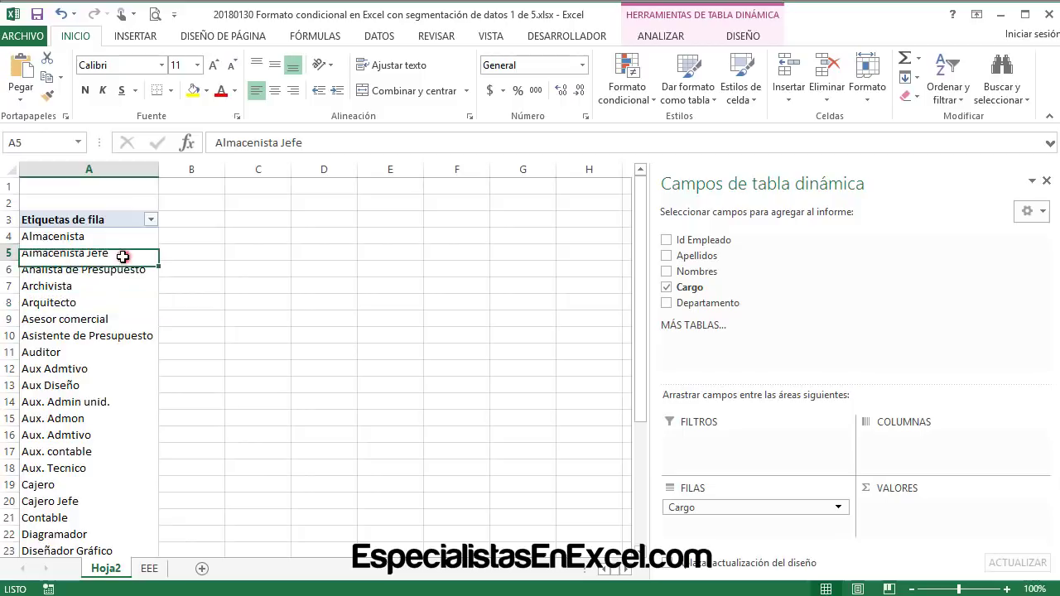
click(87, 328)
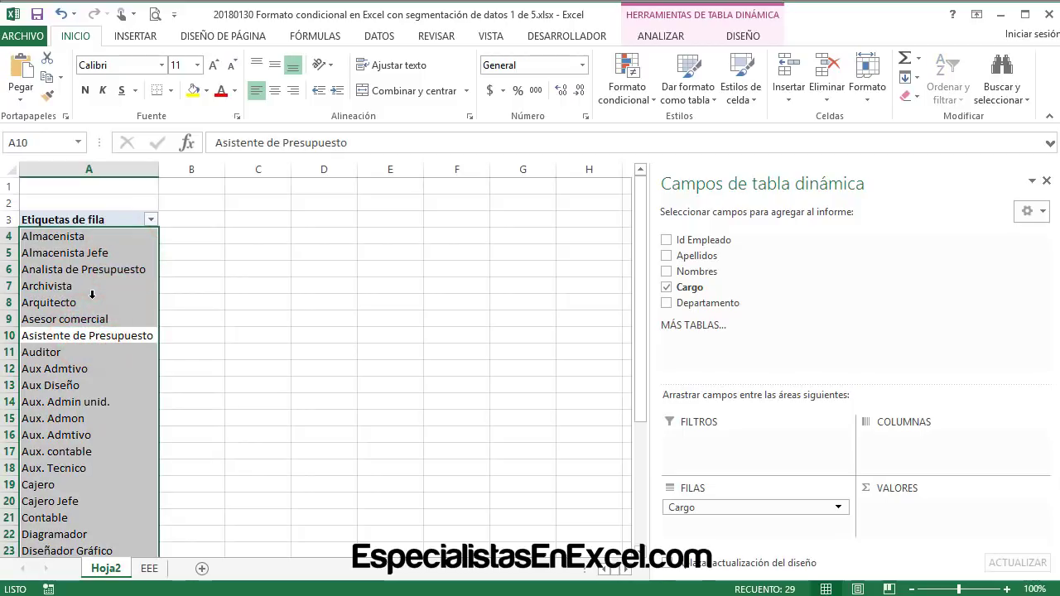
scroll(92, 294, down, 5)
scroll(92, 294, up, 4)
scroll(91, 294, up, 1)
click(149, 568)
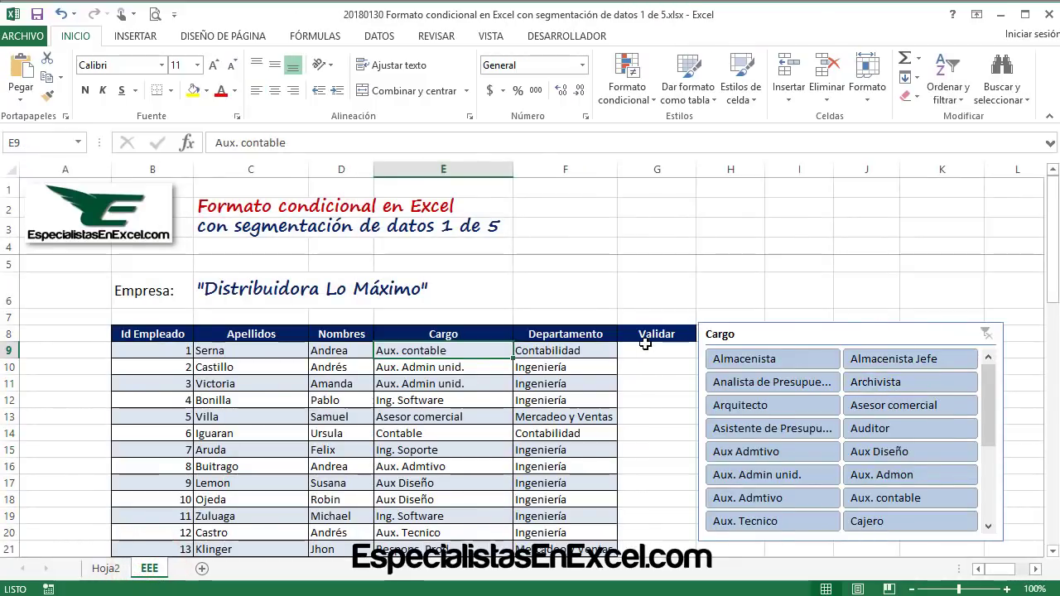
- Start a BUSCARV formula in G9 using E9 as the lookup value
click(651, 348)
text(=)
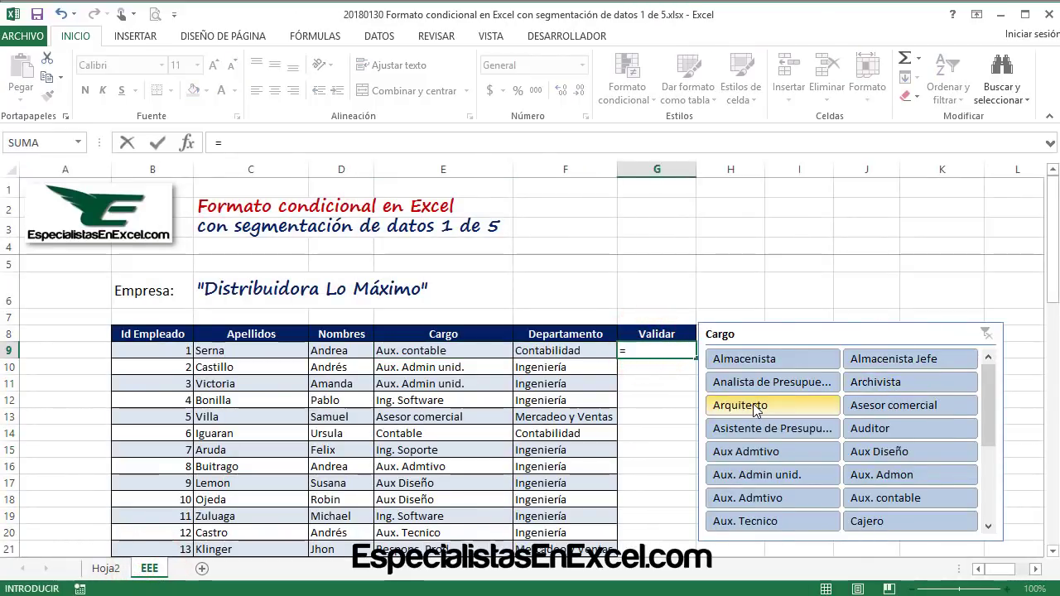
text(bu)
key(Down)
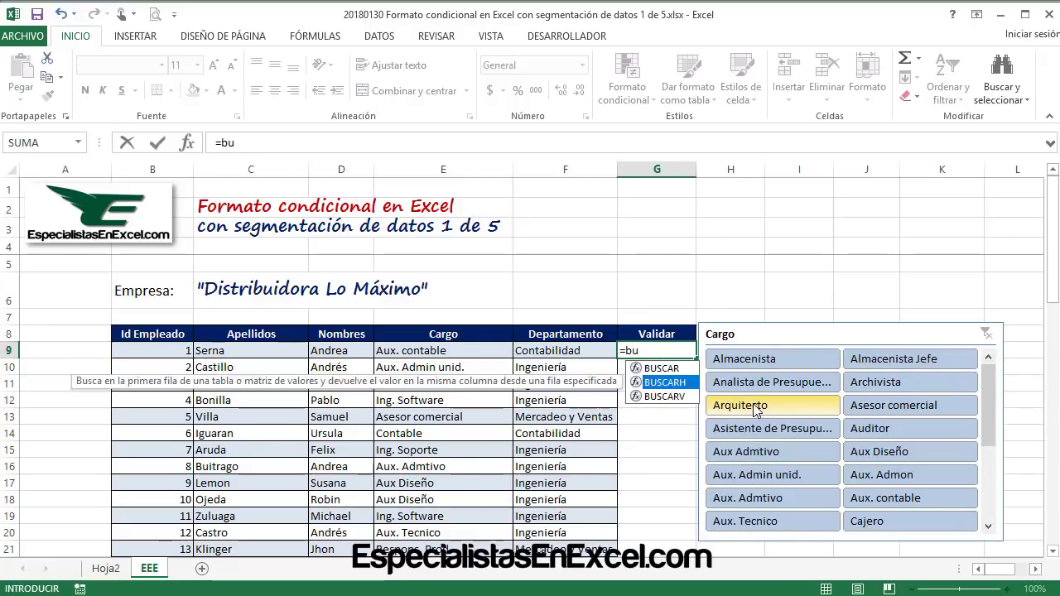
key(Down)
key(Tab)
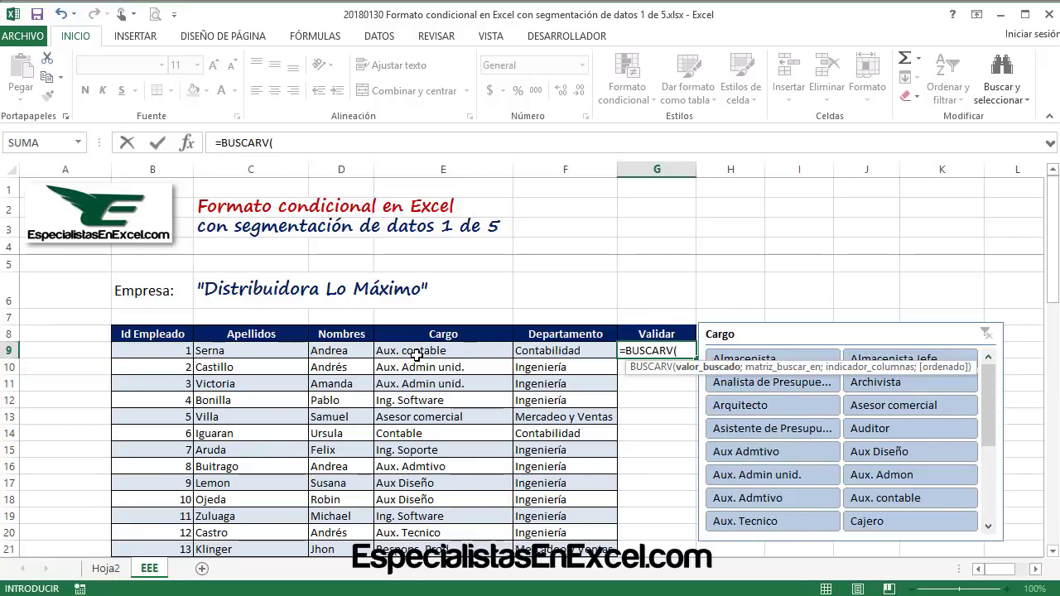
click(417, 355)
text(;)
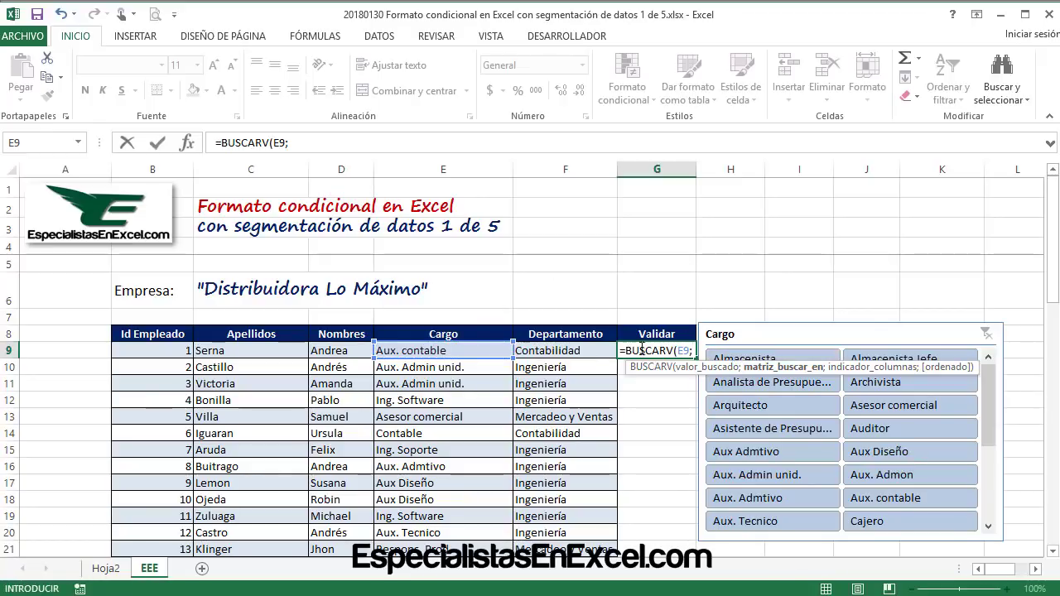
- Complete it with range Hoja2!A4:A32, column 1 and an exact FALSO match
click(105, 569)
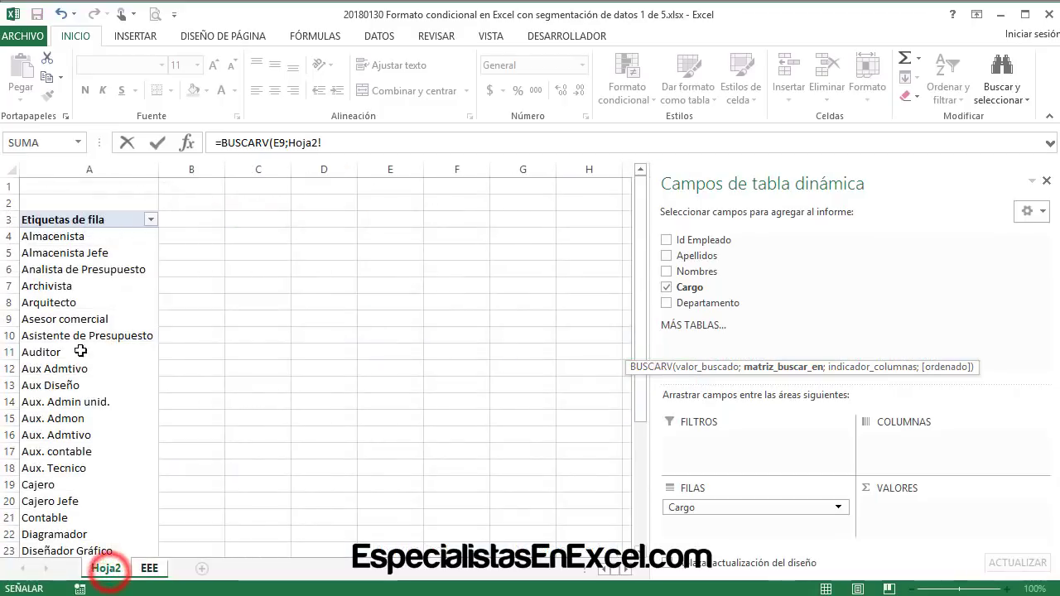
mouse_move(77, 236)
mouse_down()
mouse_move(83, 520)
mouse_move(74, 501)
mouse_up()
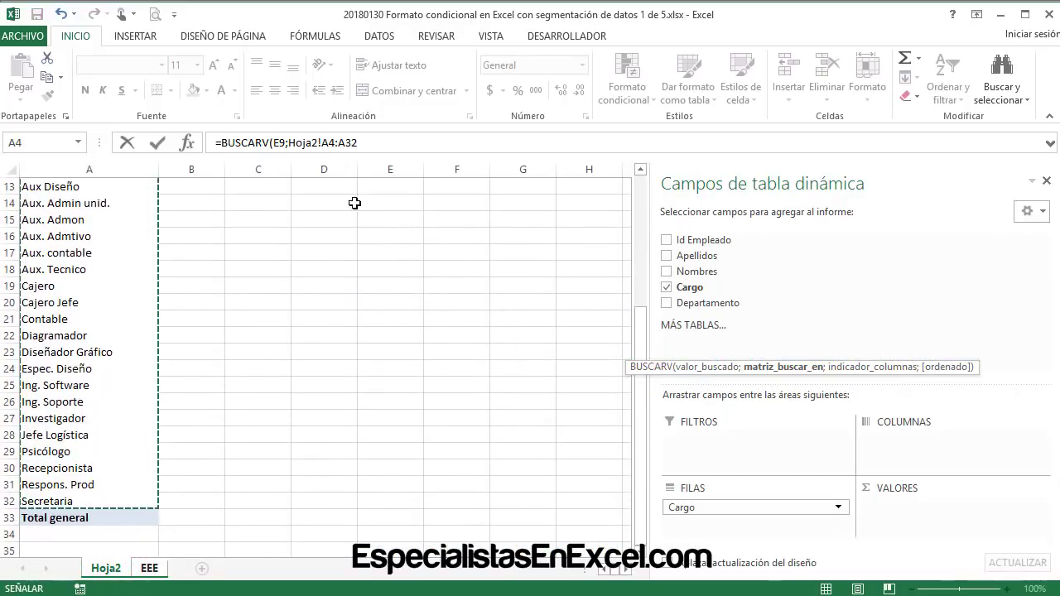
click(369, 143)
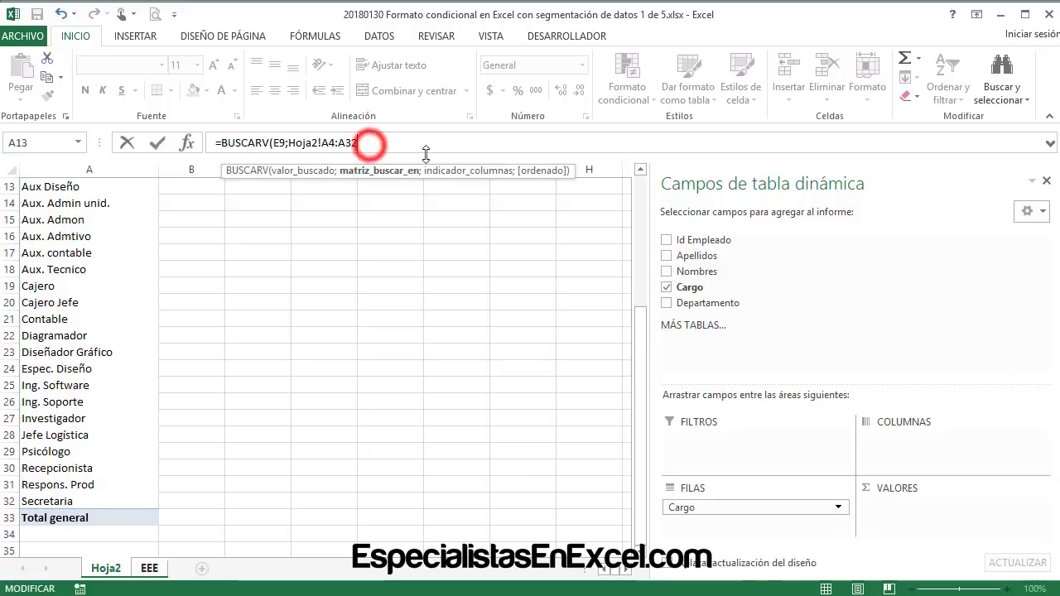
text(;1)
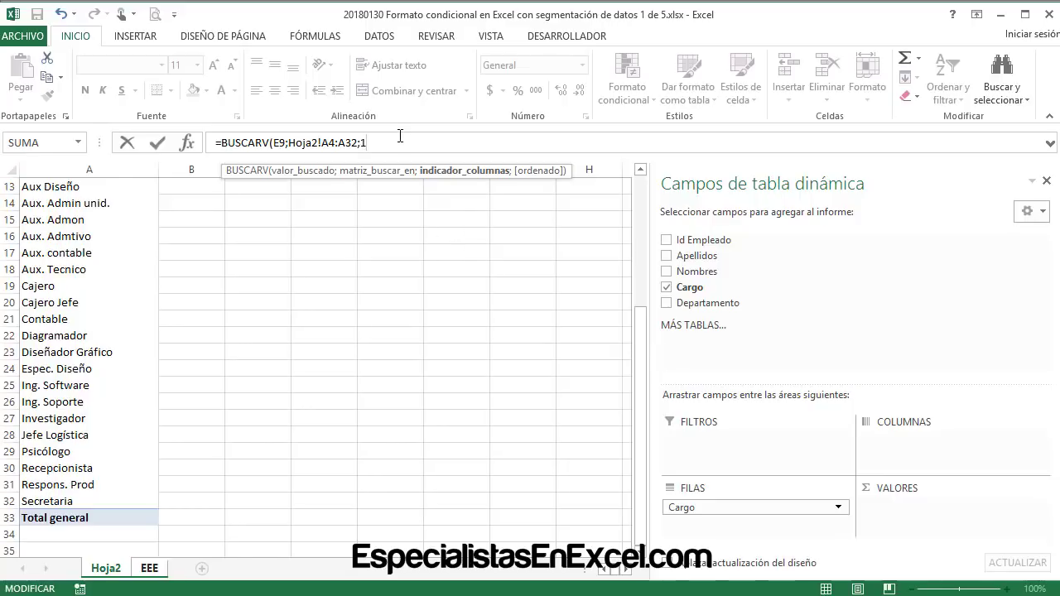
text(;)
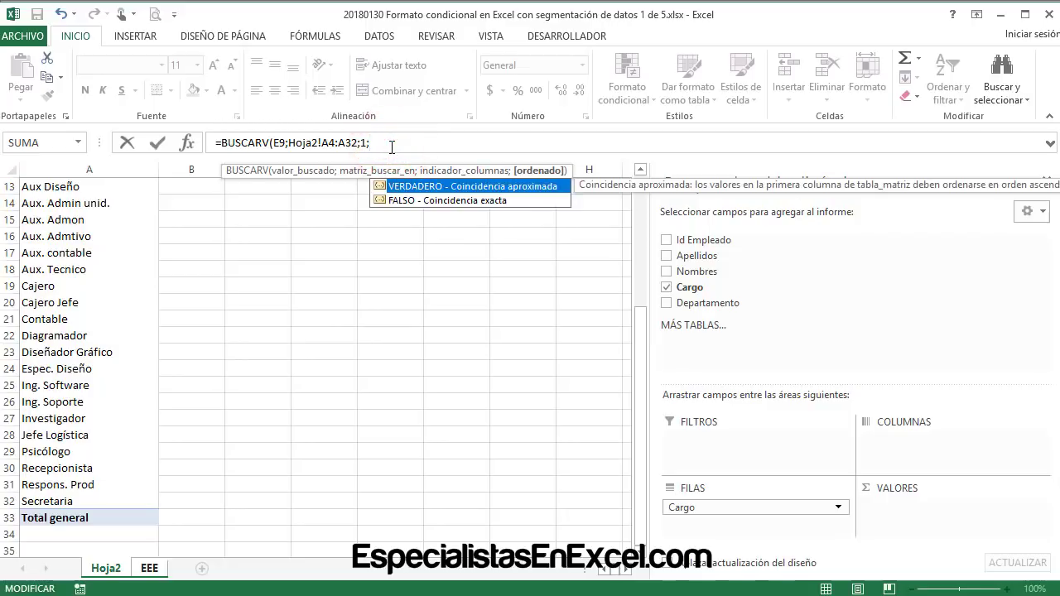
double_click(510, 202)
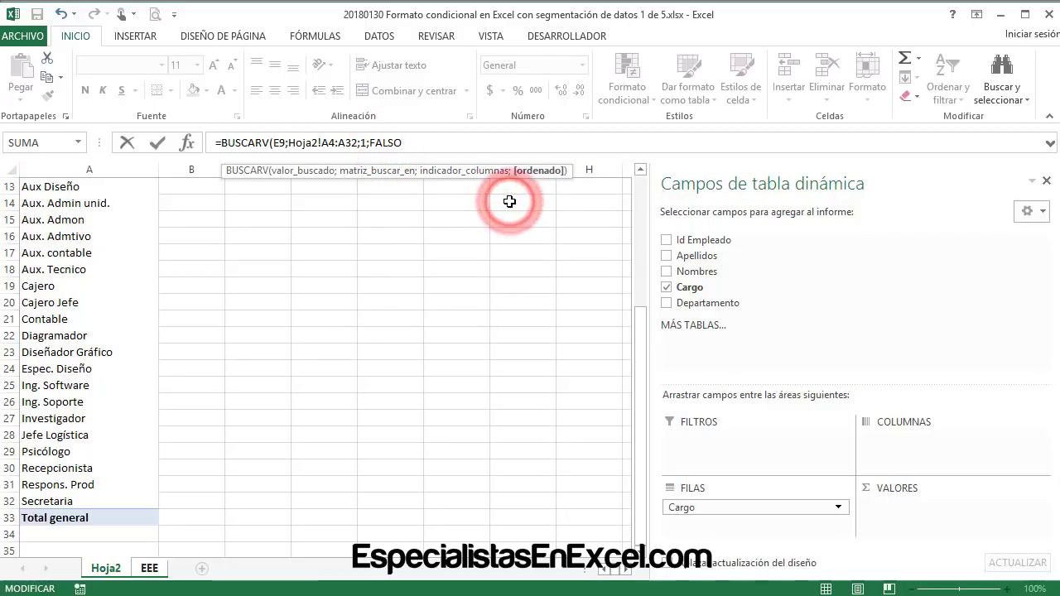
key(Return)
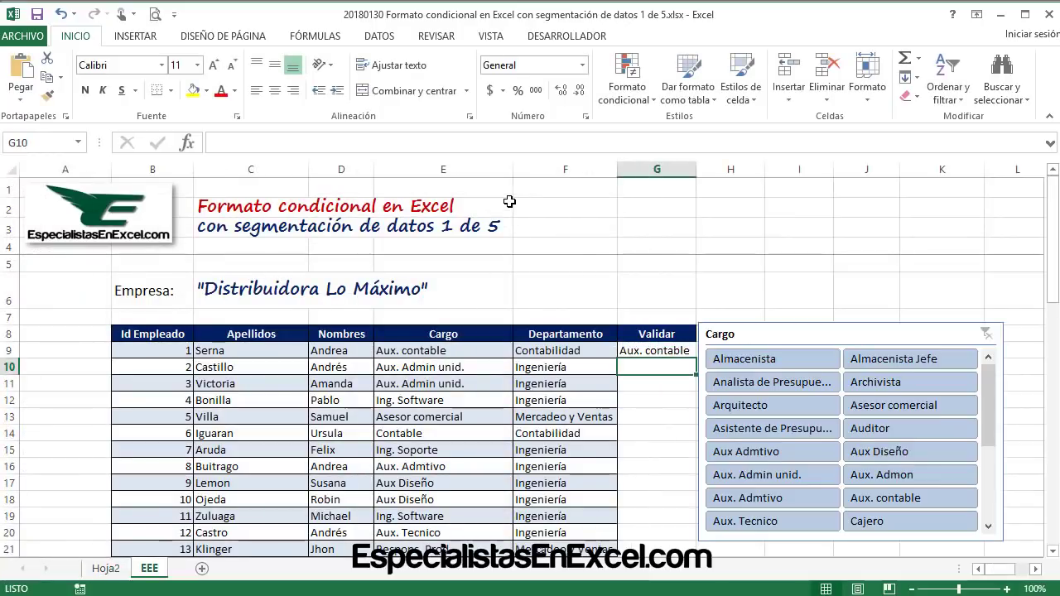
- Make G9's lookup range absolute as Hoja2!$A$4:$A$32
click(650, 351)
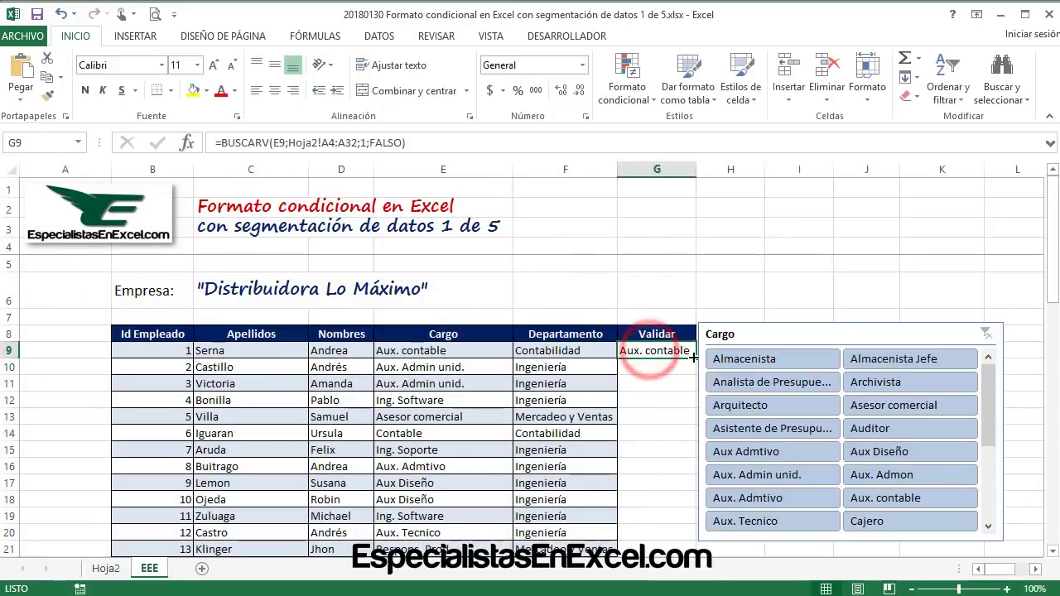
click(331, 142)
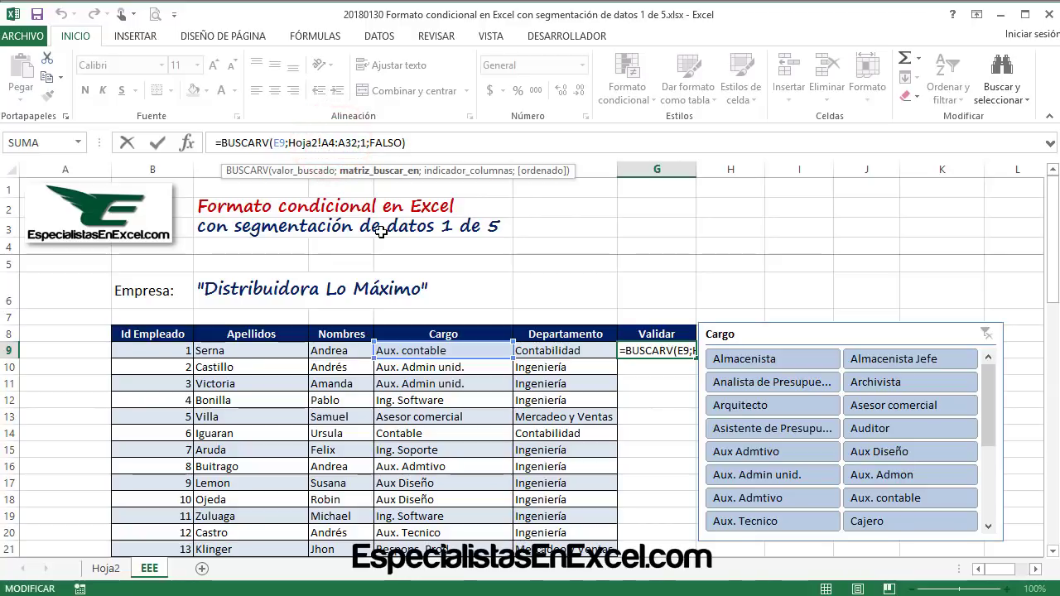
key(F4)
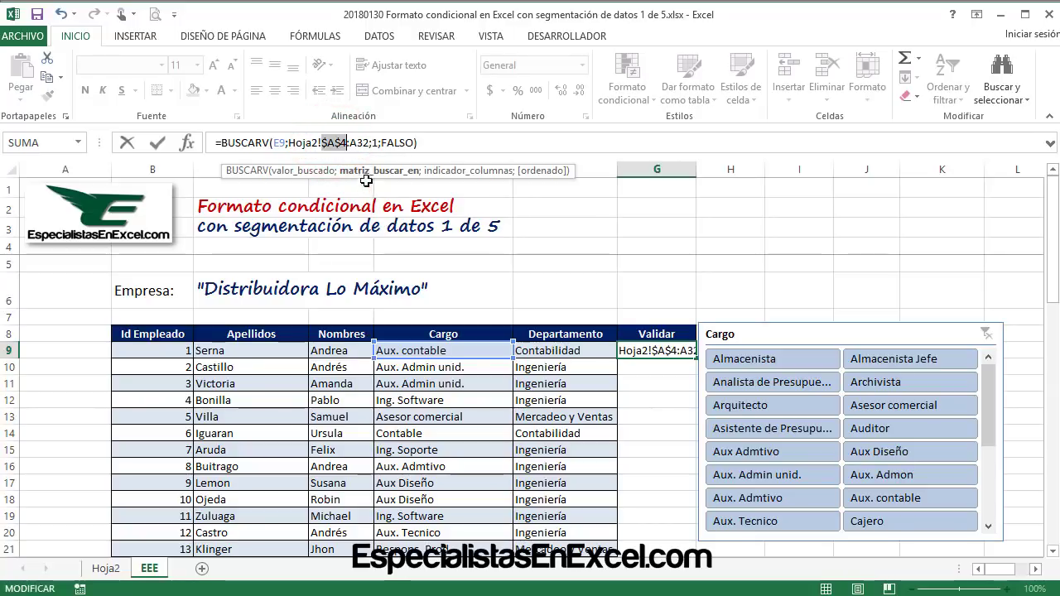
click(359, 143)
key(F4)
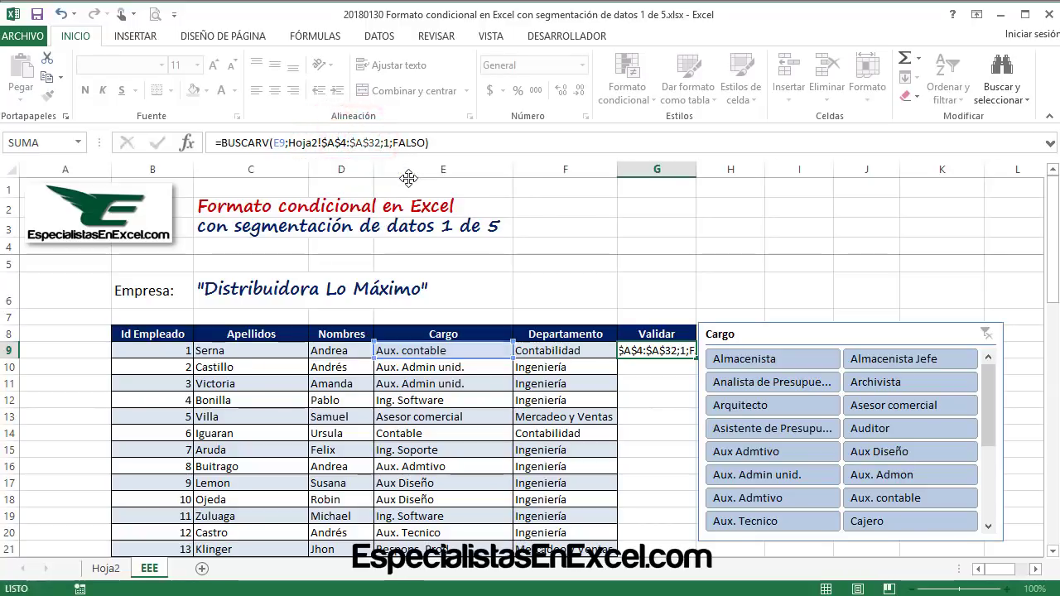
key(Return)
- Fill the lookup down the Validar column, widen column G and nudge the slicer right
click(654, 354)
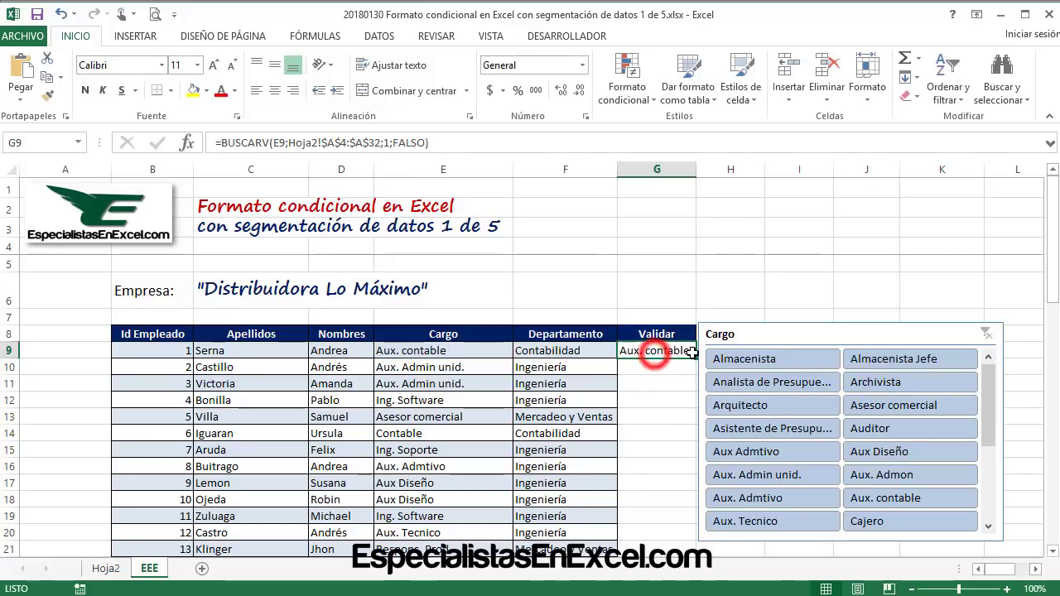
double_click(694, 357)
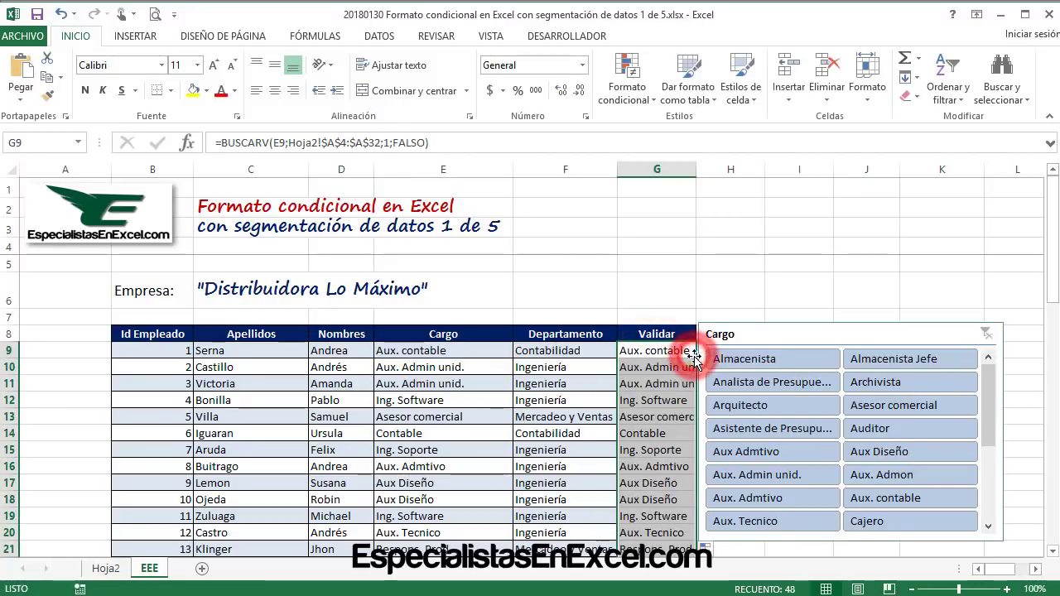
click(667, 451)
drag(696, 174, 703, 176)
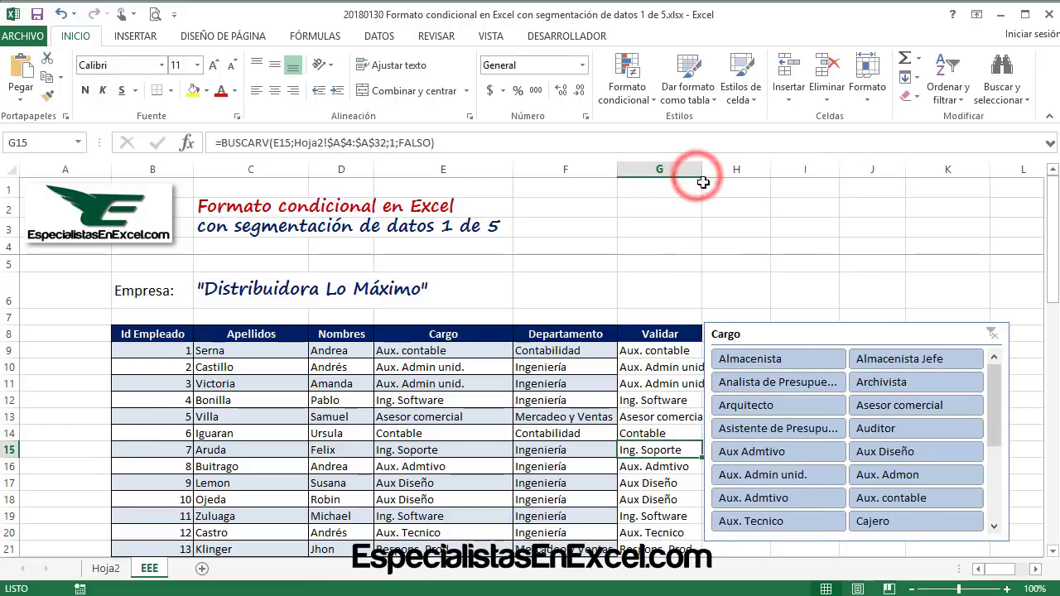
drag(771, 338, 786, 335)
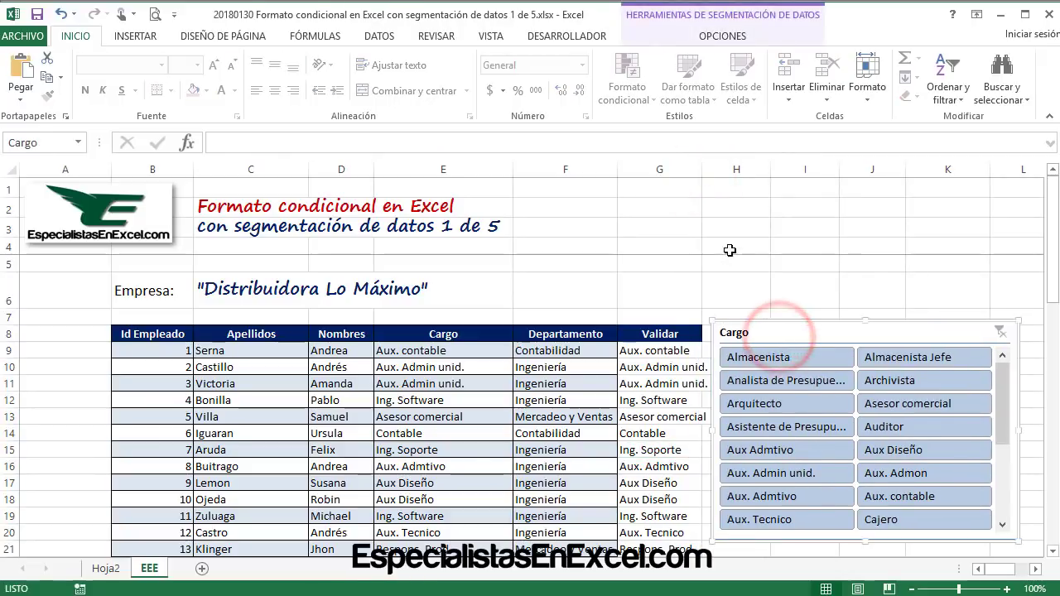
drag(702, 173, 706, 173)
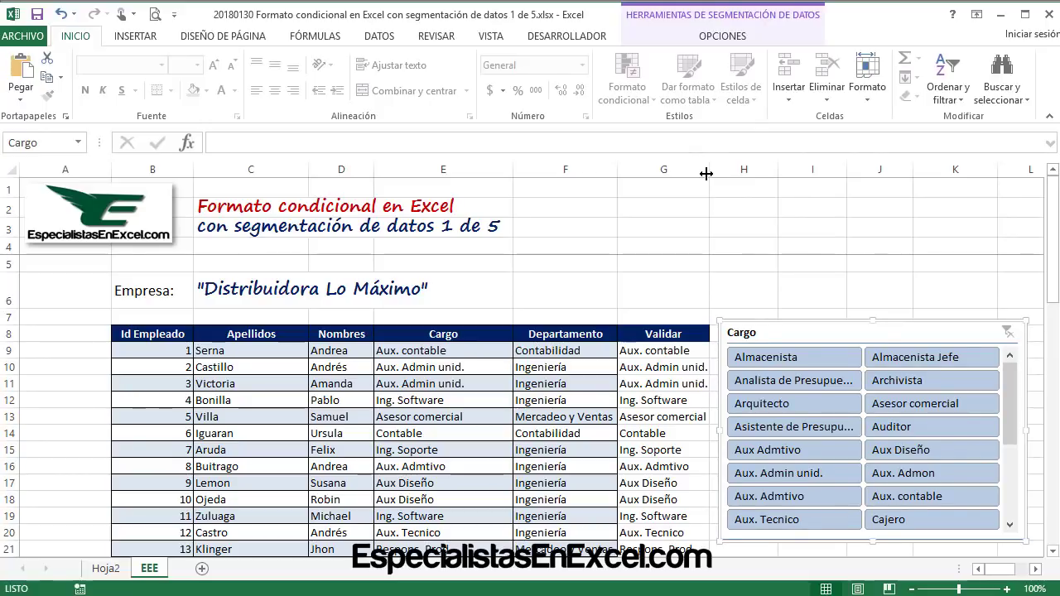
- Filter to Asesor comercial and inspect the #N/A results in the Validar column
click(939, 405)
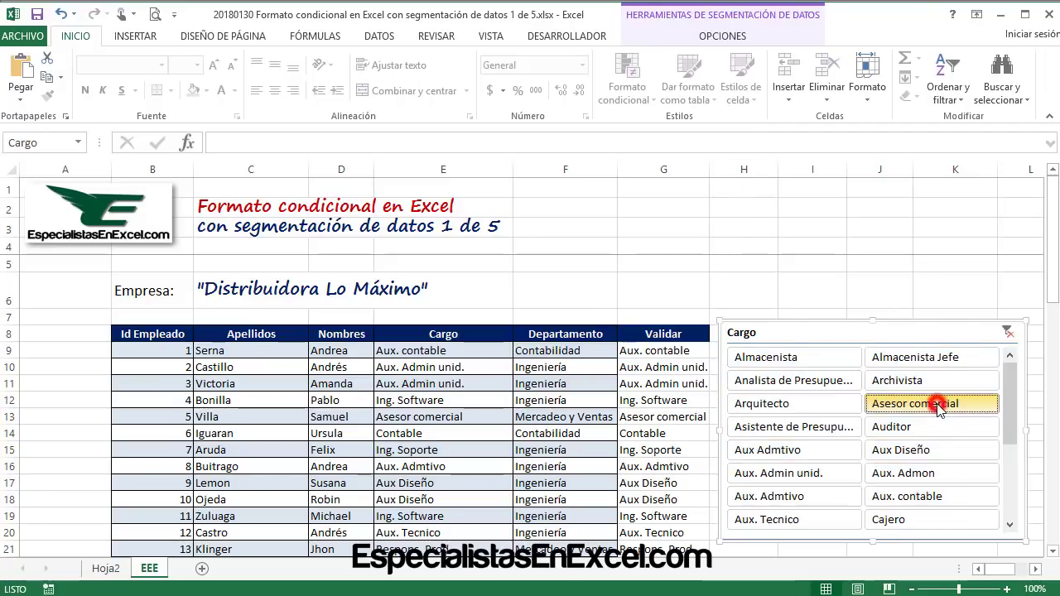
click(671, 414)
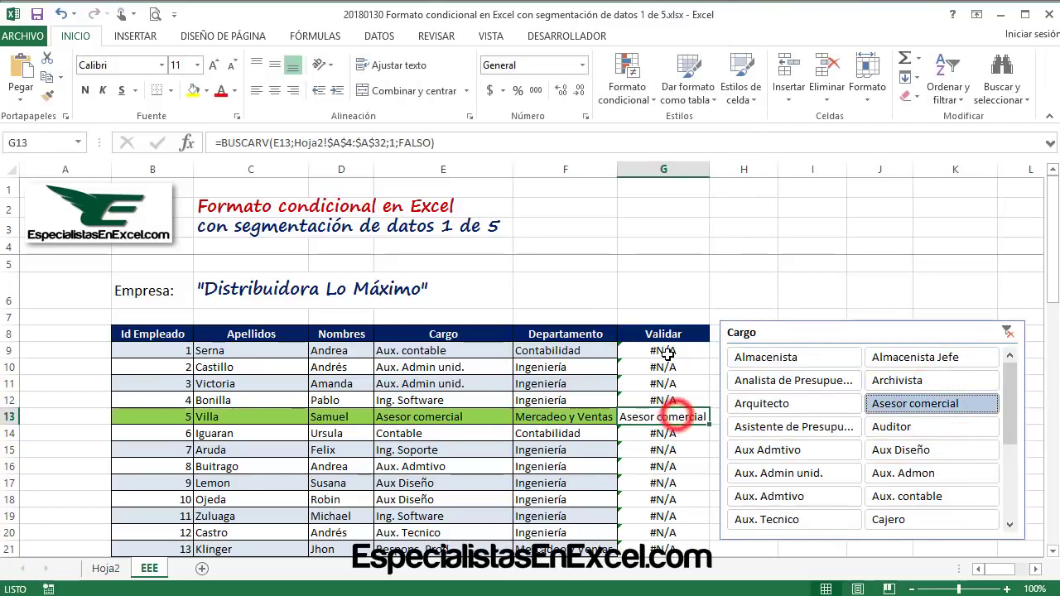
drag(667, 354, 664, 500)
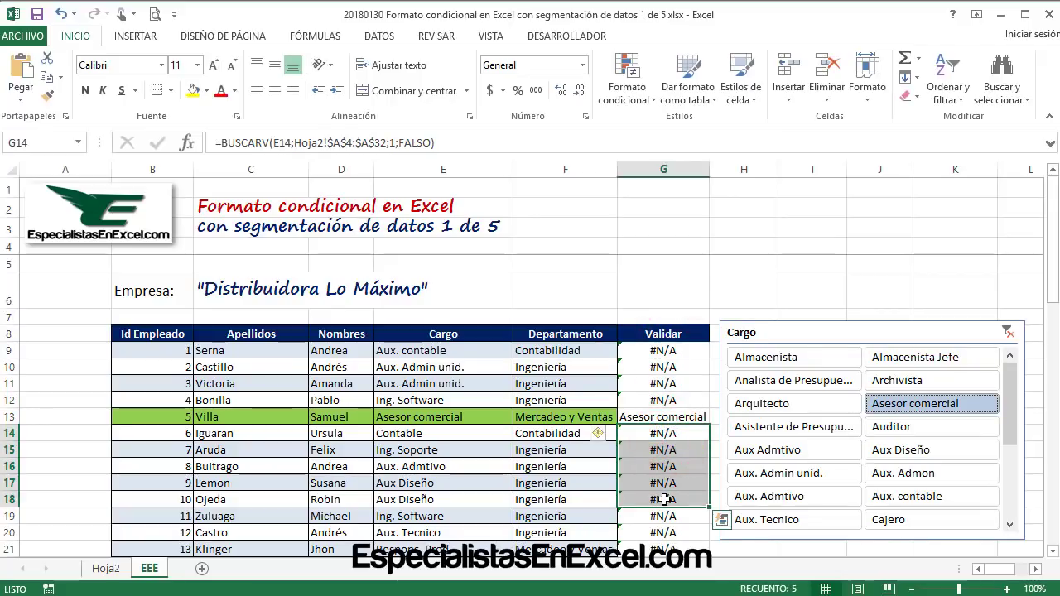
drag(659, 350, 653, 384)
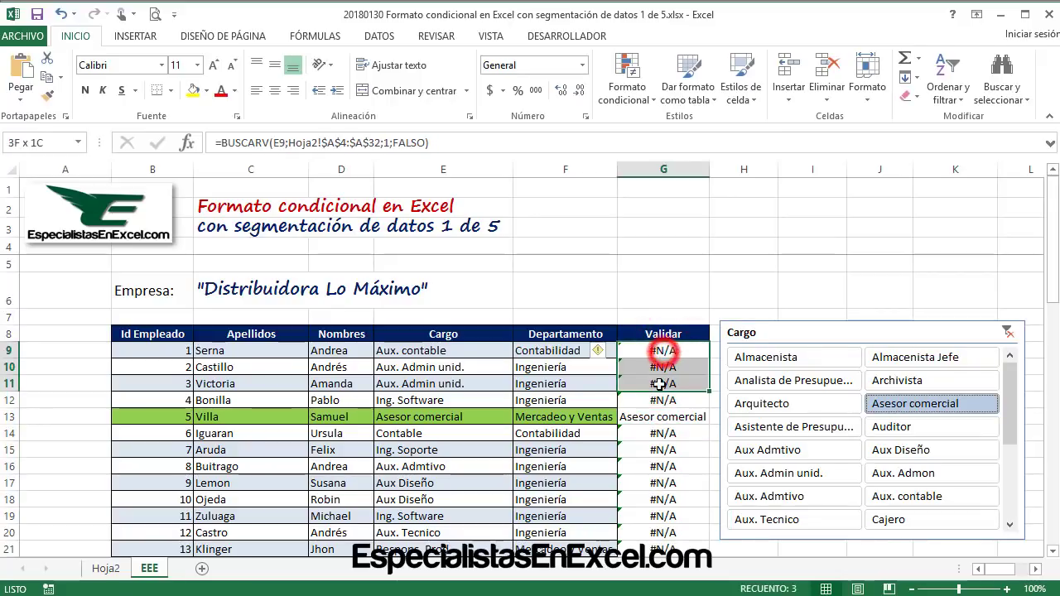
click(653, 352)
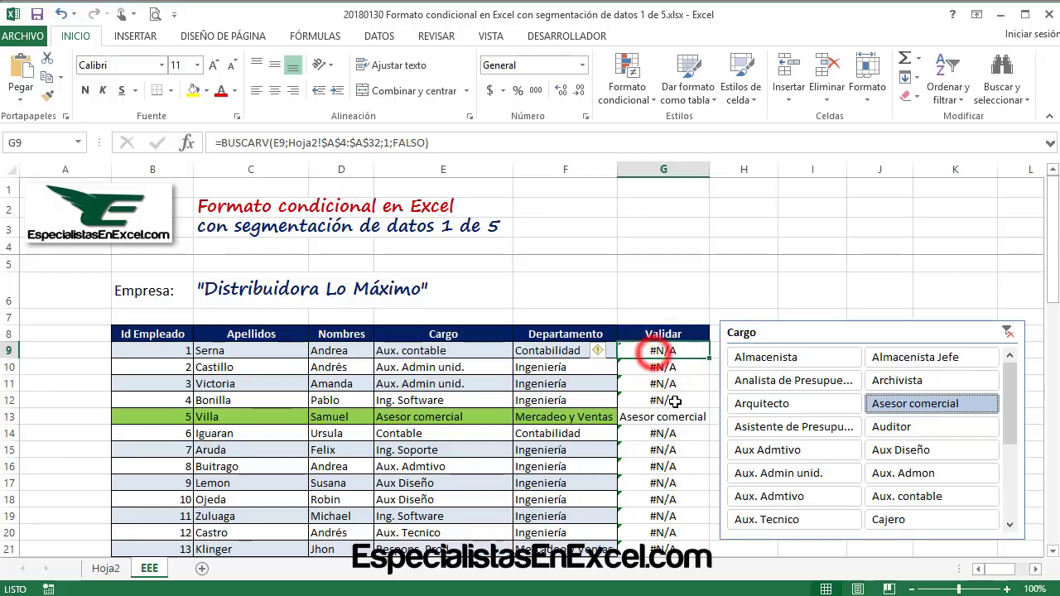
- Wrap G9's BUSCARV in SI.ERROR(...;0) so unmatched lookups show 0
click(669, 354)
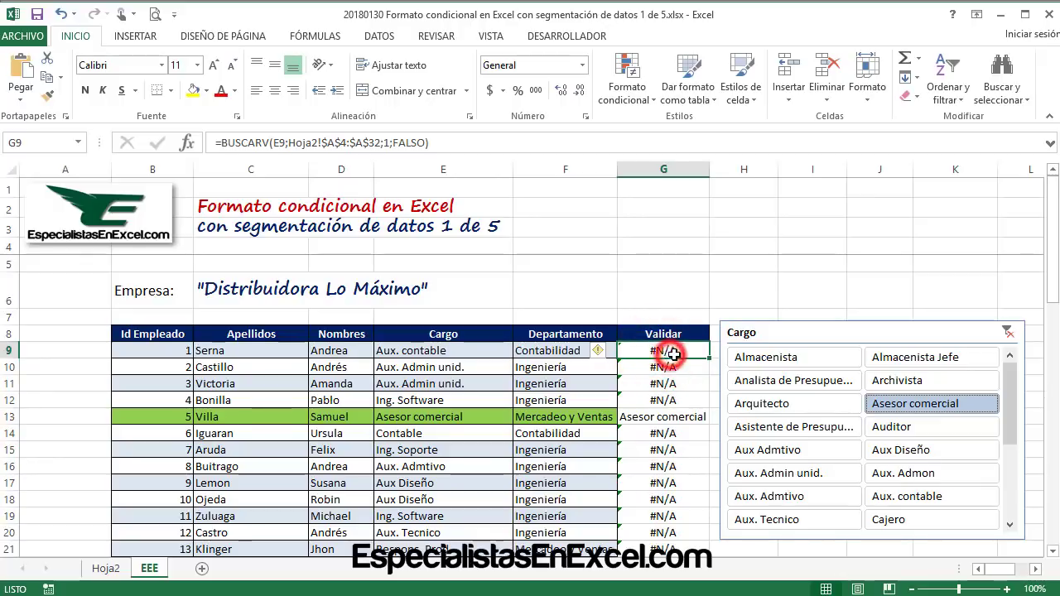
click(221, 142)
text(SI.)
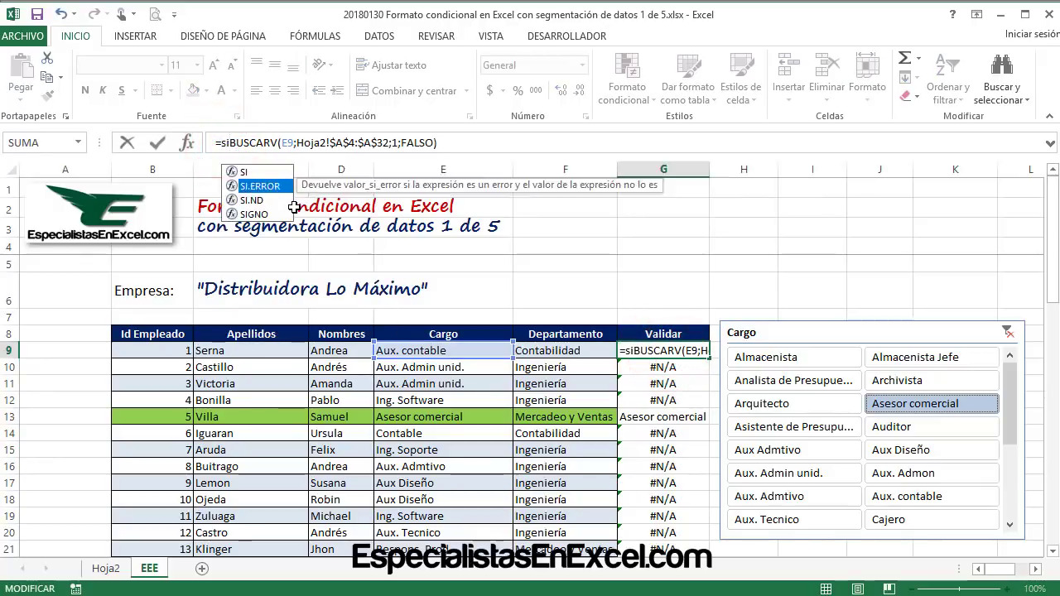
key(Tab)
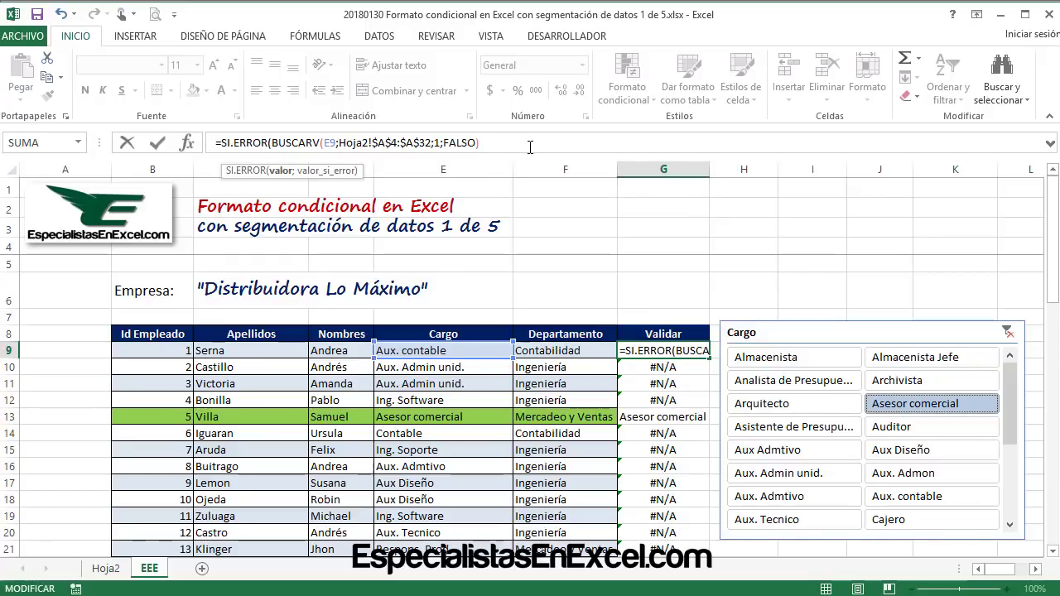
click(531, 146)
text(;)
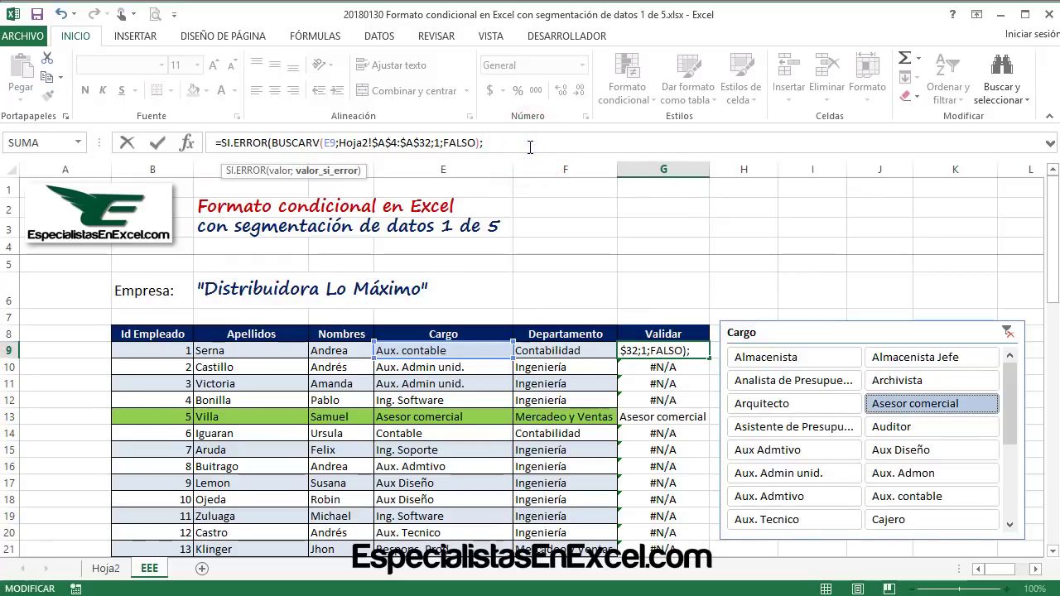
text(0))
key(Return)
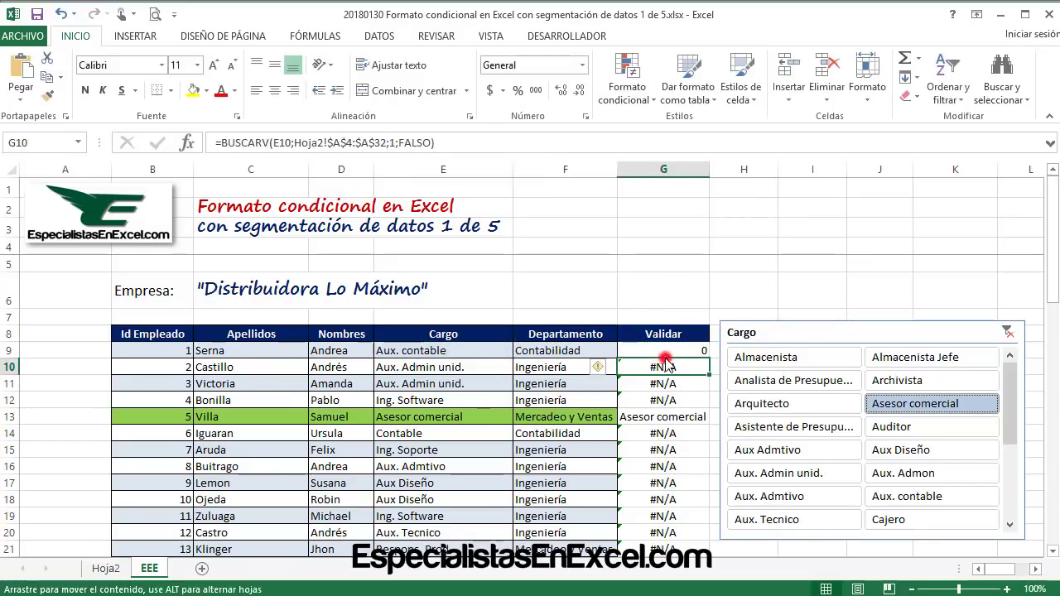
- Copy the SI.ERROR formula down column G and check the result in G13
click(665, 350)
double_click(708, 359)
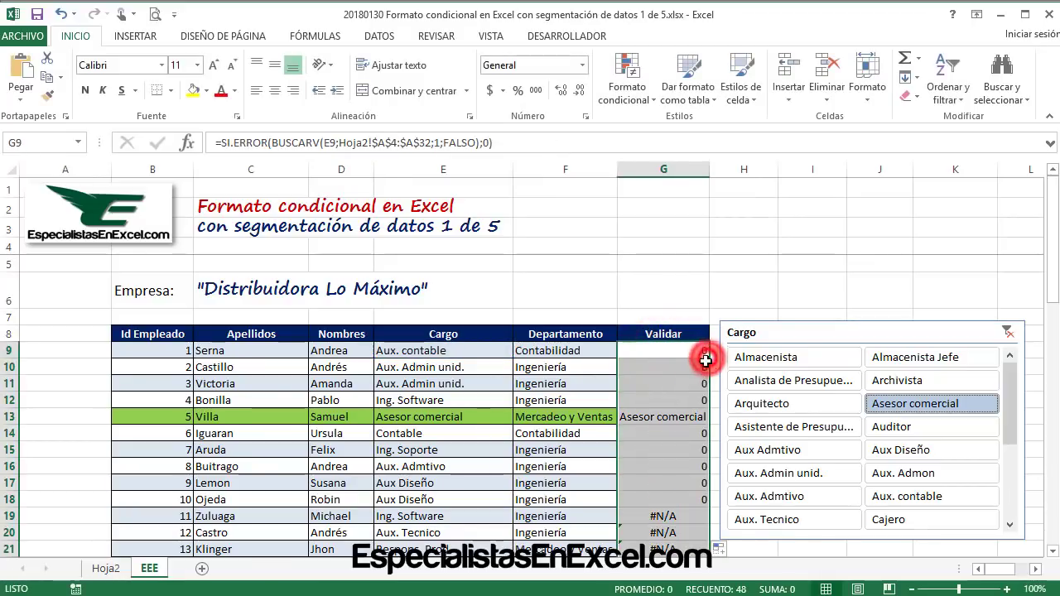
click(681, 413)
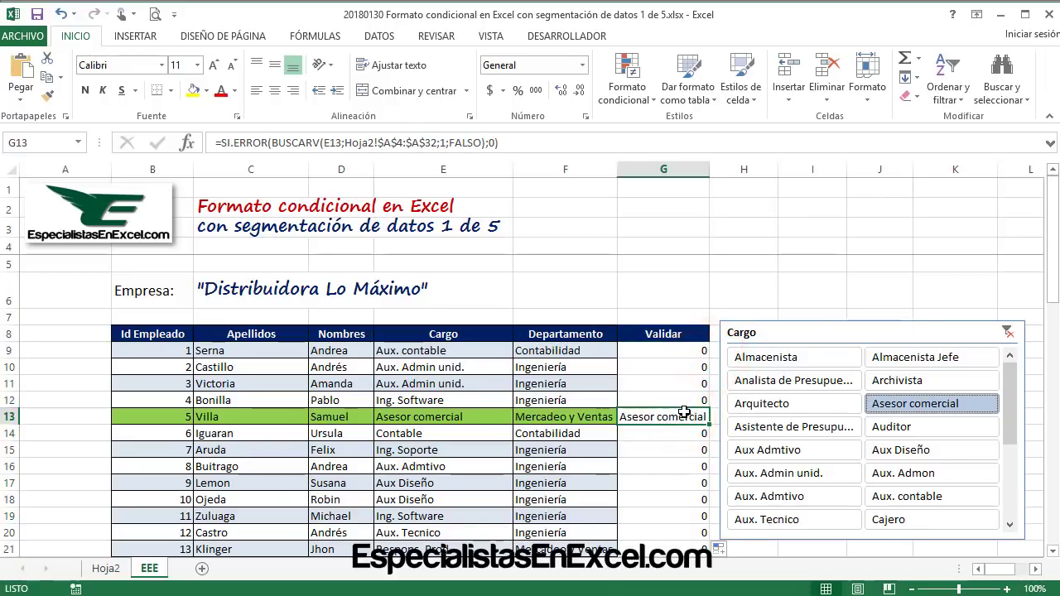
- Test the Cargo slicer by Ctrl-adding titles such as Arquitecto, Cajero, Aux. contable and Auditor
scroll(684, 439, down, 3)
scroll(685, 439, down, 1)
scroll(691, 437, up, 4)
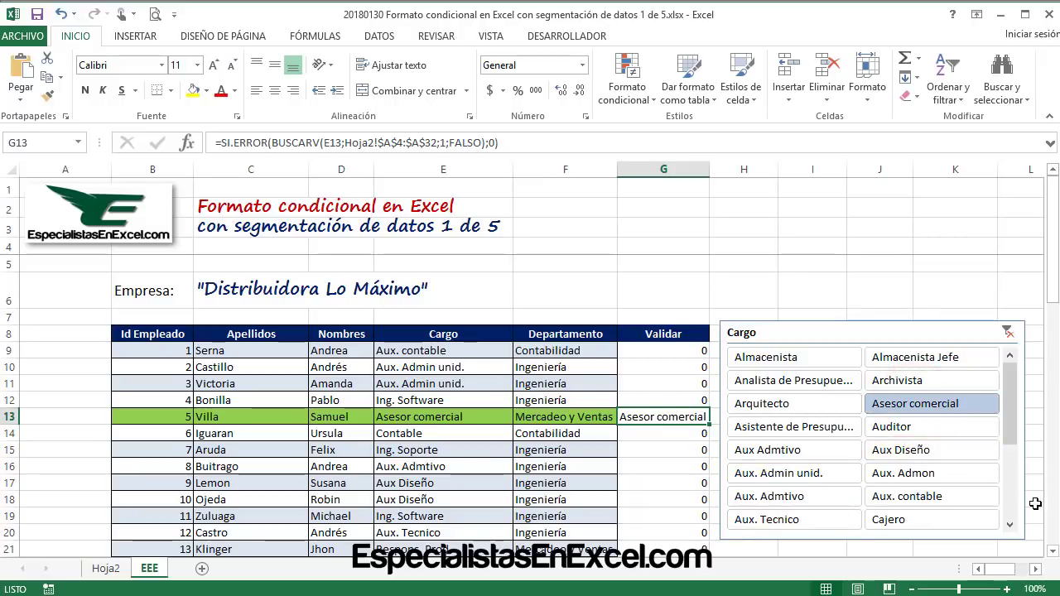
click(799, 474)
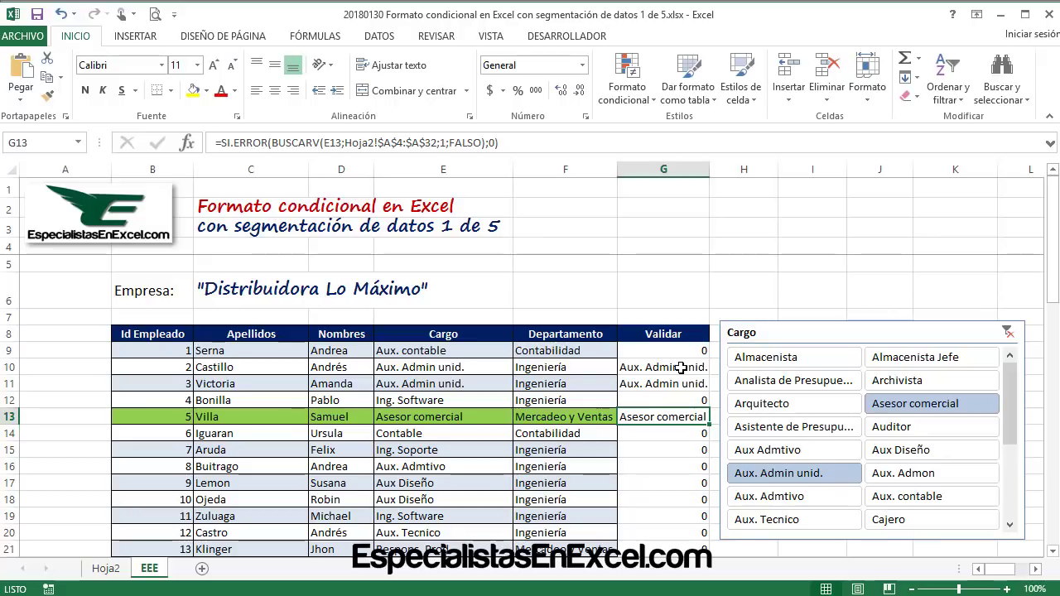
ctrl+click(805, 380)
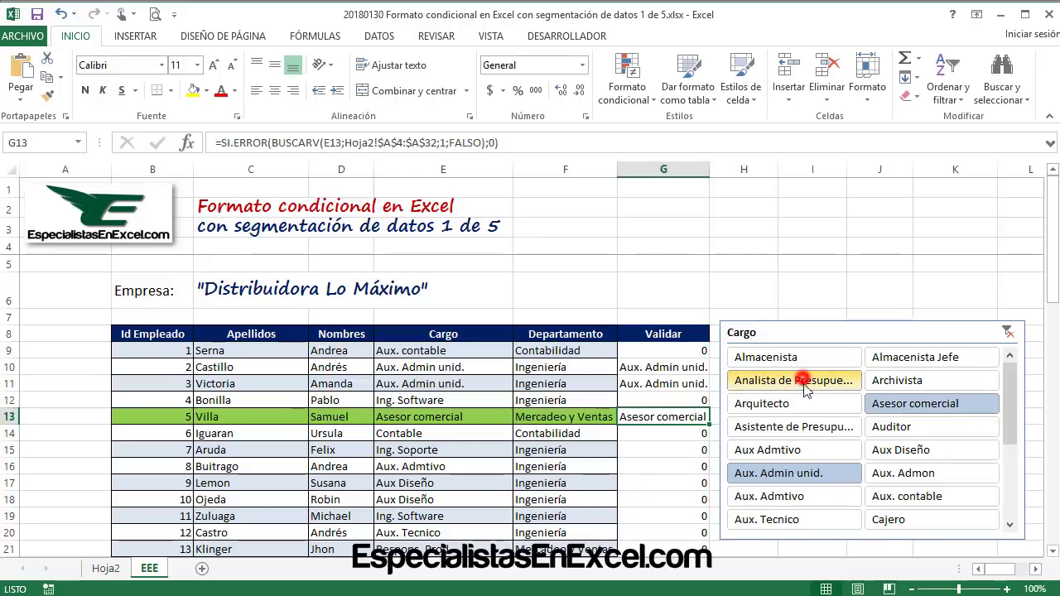
ctrl+click(787, 404)
ctrl+click(784, 427)
ctrl+click(781, 472)
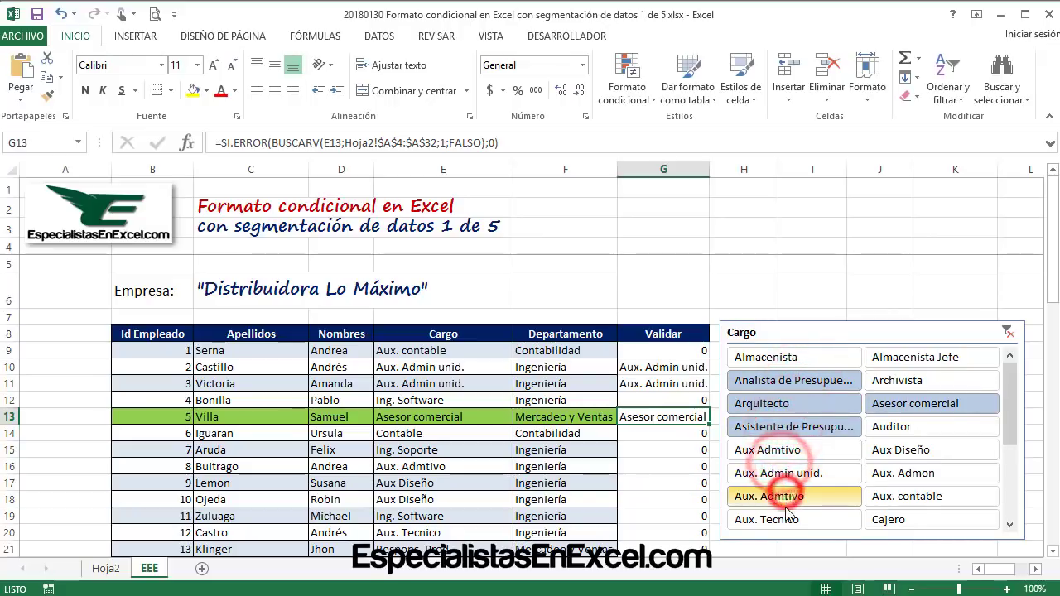
ctrl+click(771, 520)
ctrl+click(888, 519)
ctrl+click(893, 497)
ctrl+click(894, 473)
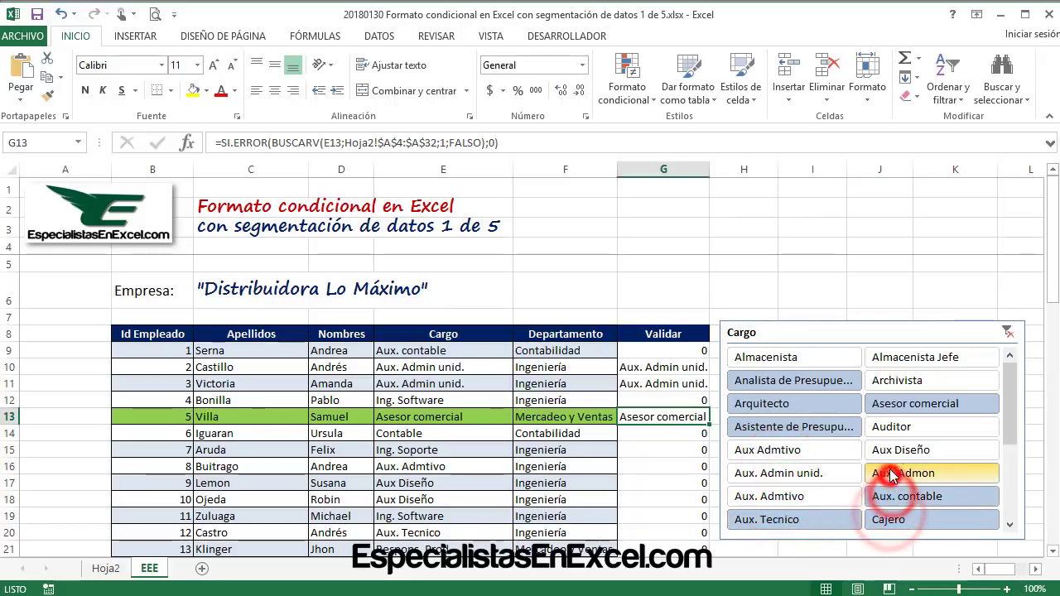
ctrl+click(896, 449)
ctrl+click(898, 427)
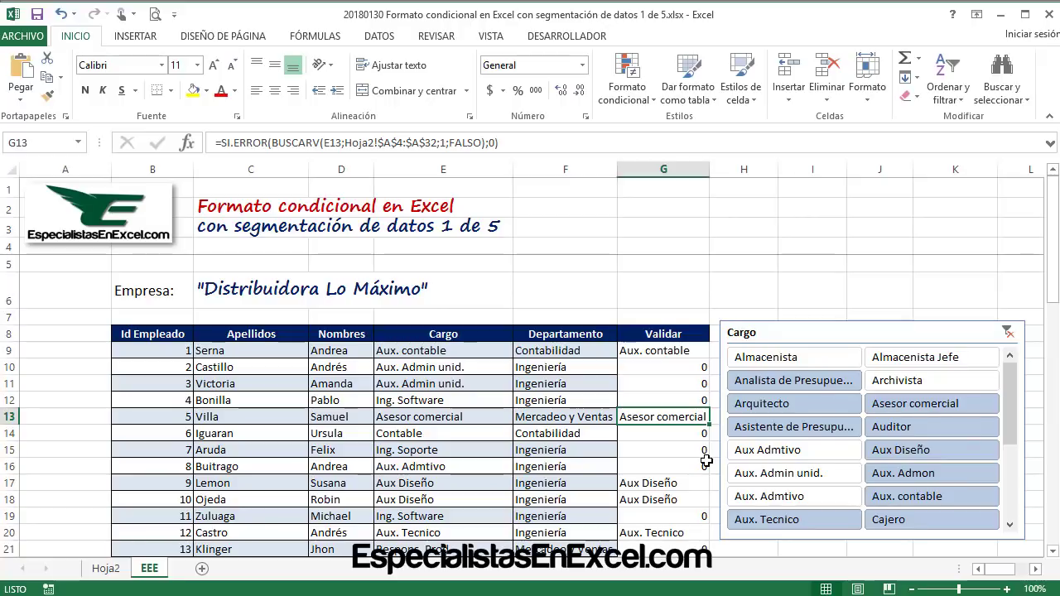
- Inspect the Cargo and Validar headers, the first employee row and cells F13/G13
click(436, 333)
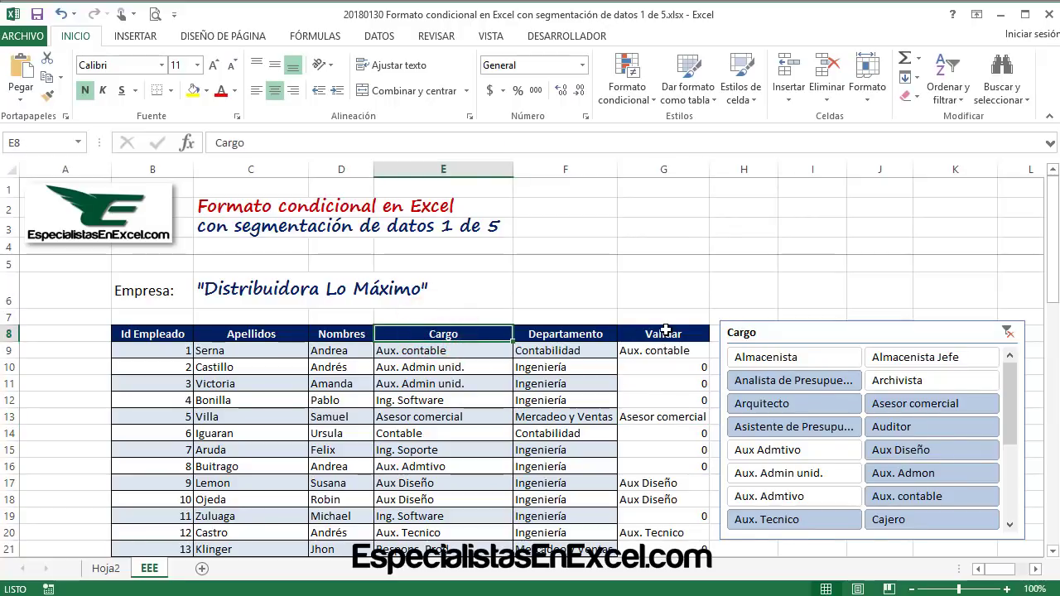
click(665, 332)
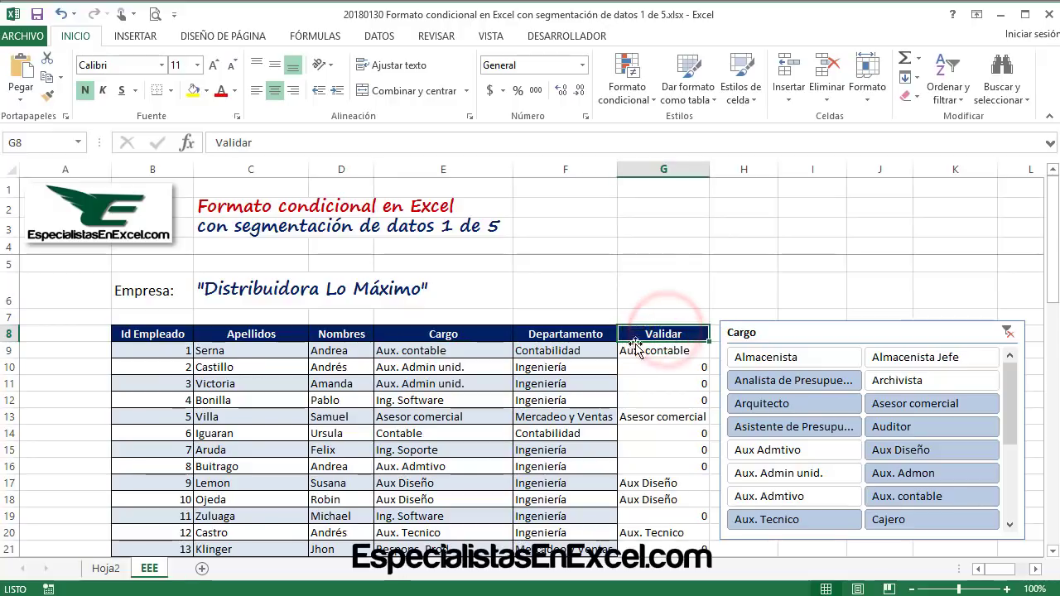
drag(177, 351, 675, 351)
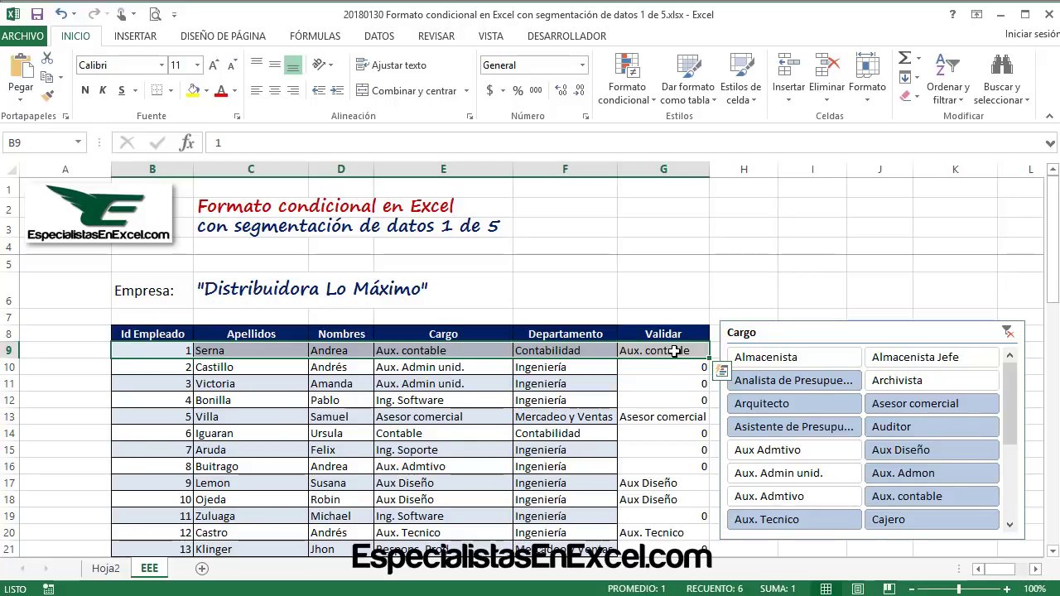
click(673, 416)
click(548, 420)
click(660, 421)
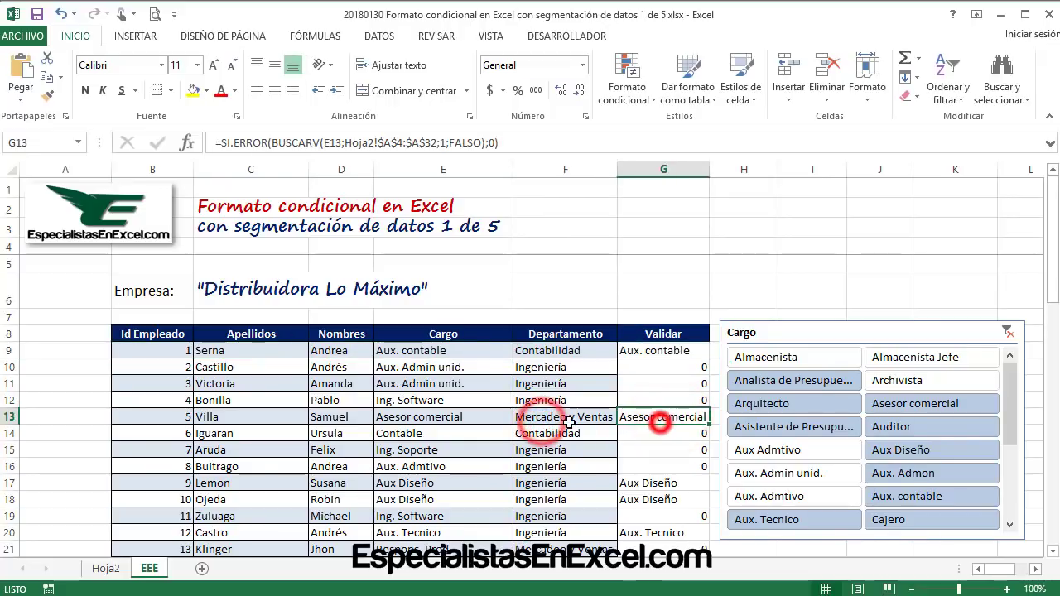
click(568, 420)
click(643, 421)
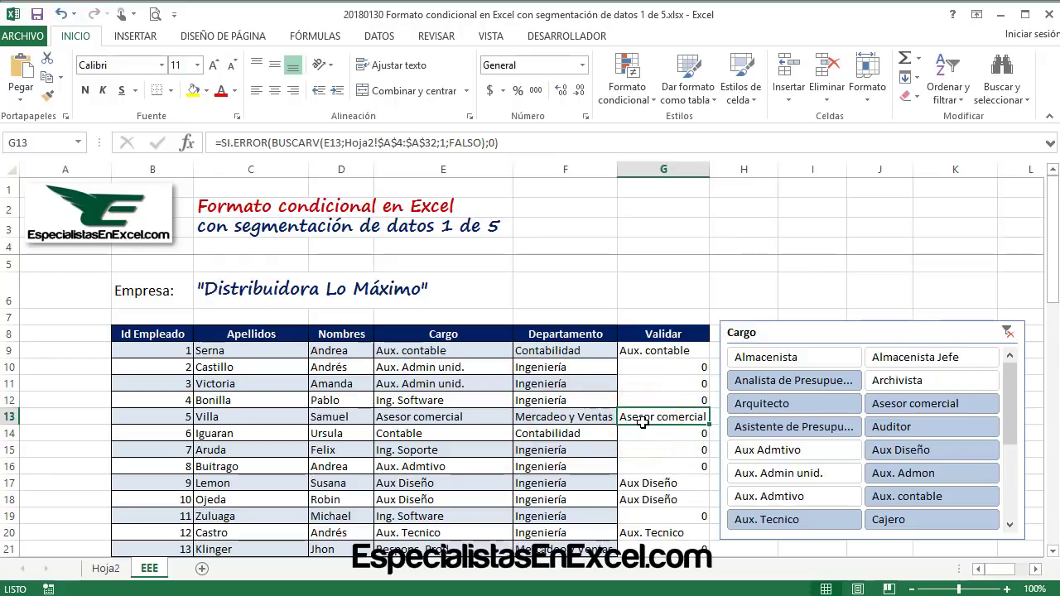
- Return the filter to Asesor comercial alone and bring up Formato condicional
click(901, 404)
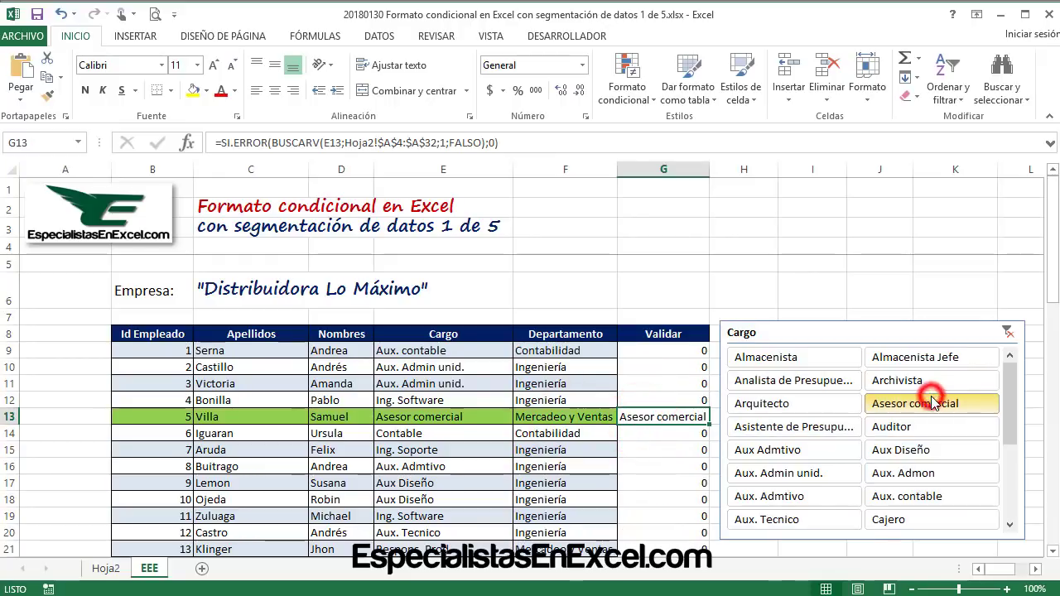
click(613, 417)
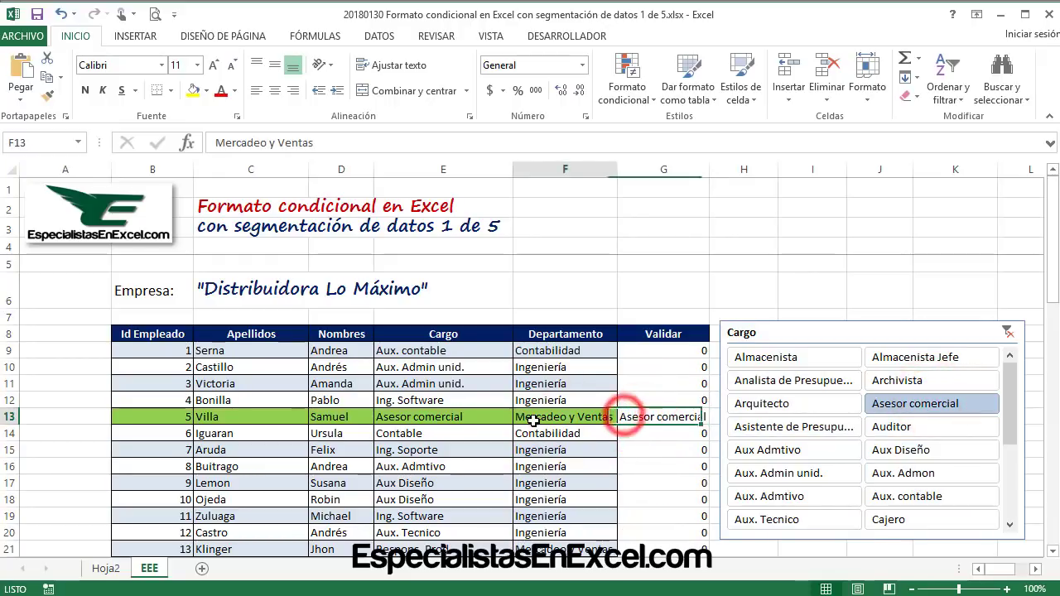
click(638, 418)
click(572, 417)
click(660, 415)
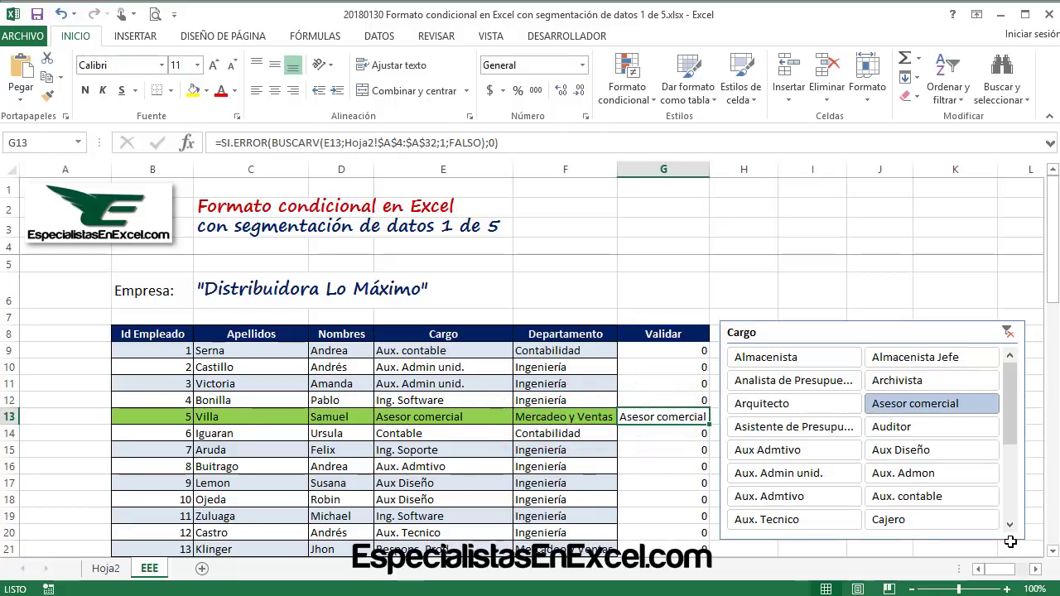
click(445, 381)
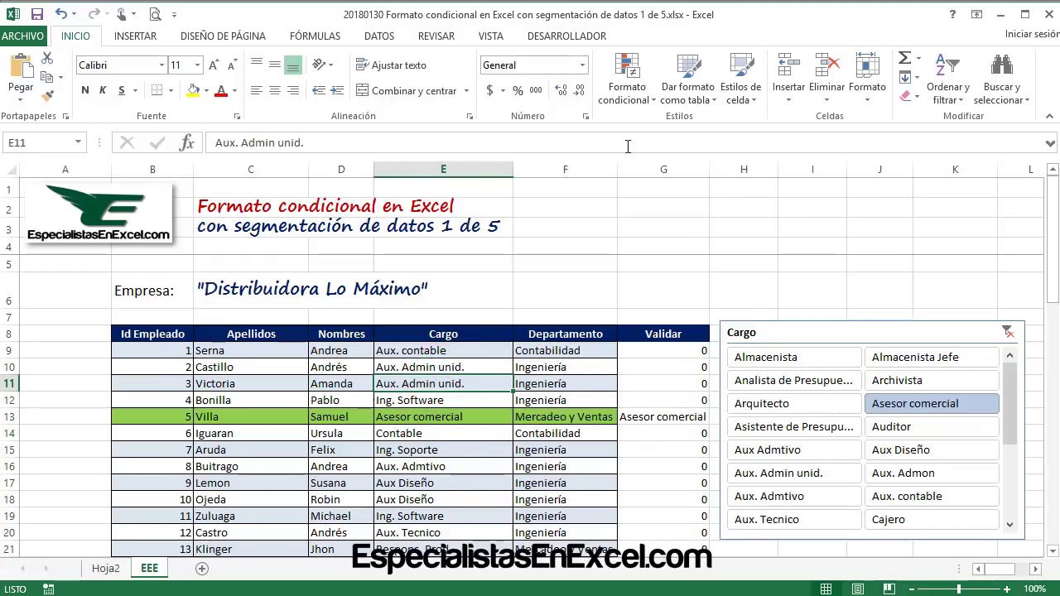
click(634, 81)
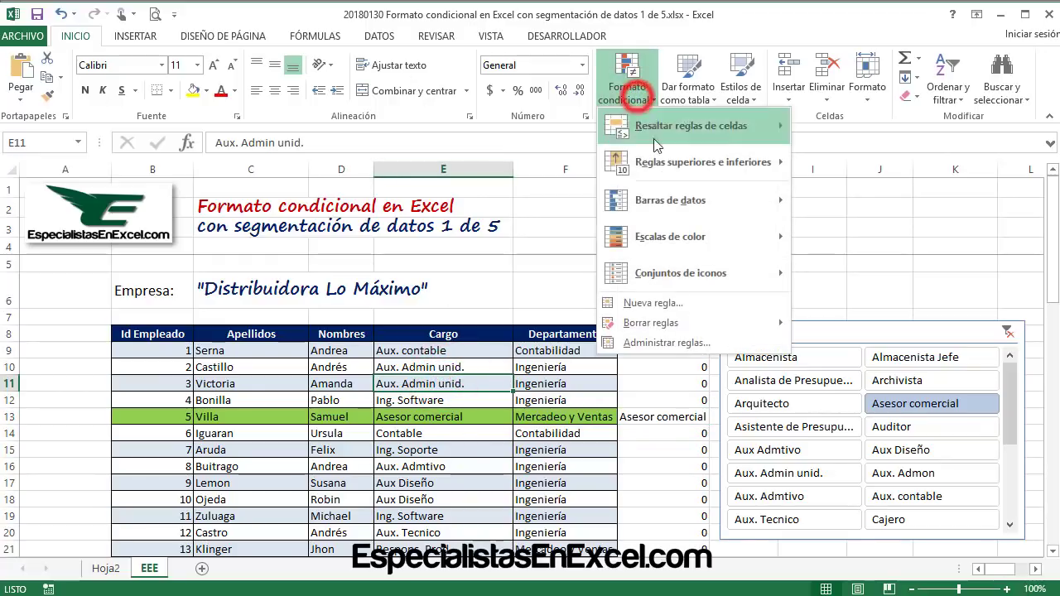
- In Administrar reglas, replace the green rule's formula with =$G9<>0 and apply it
click(669, 343)
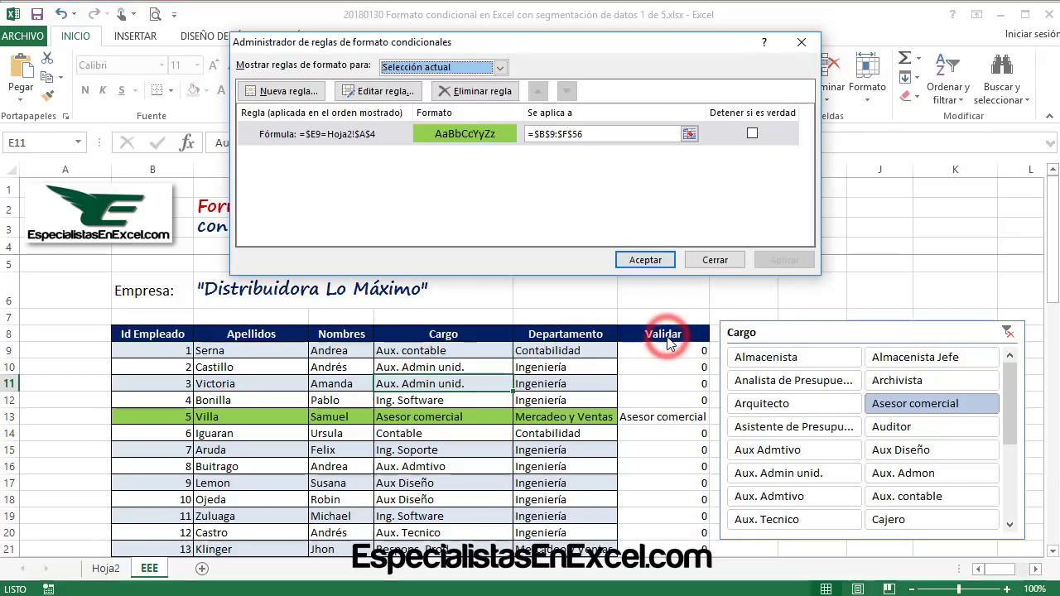
click(385, 92)
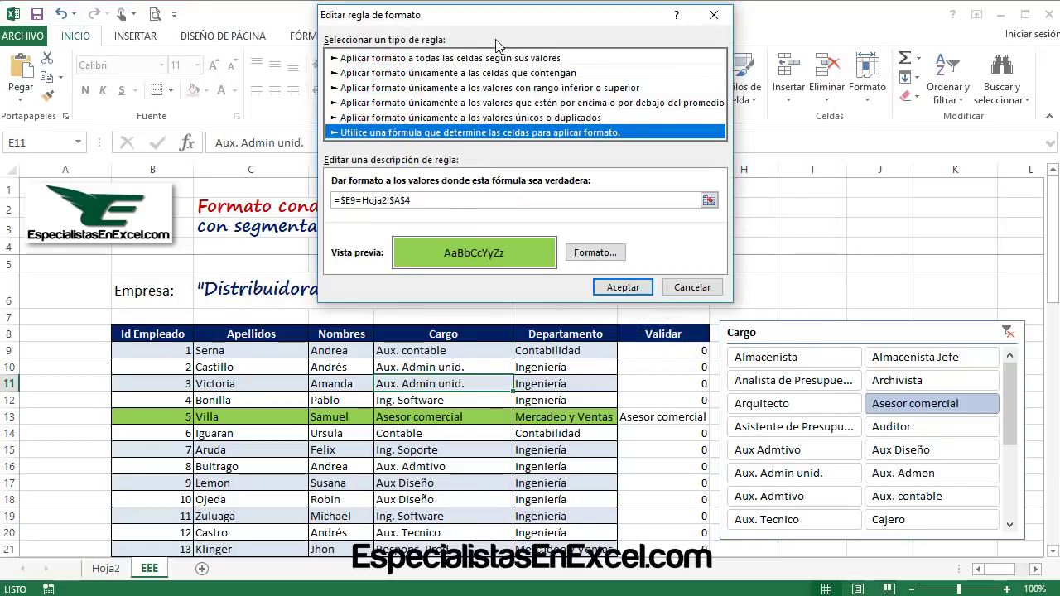
click(341, 201)
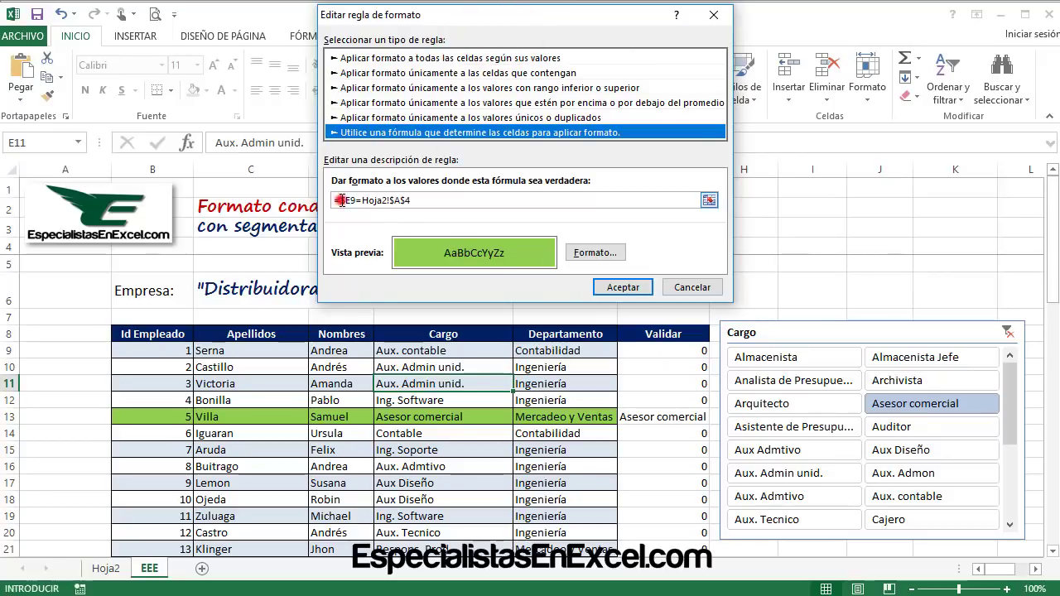
drag(341, 200, 556, 228)
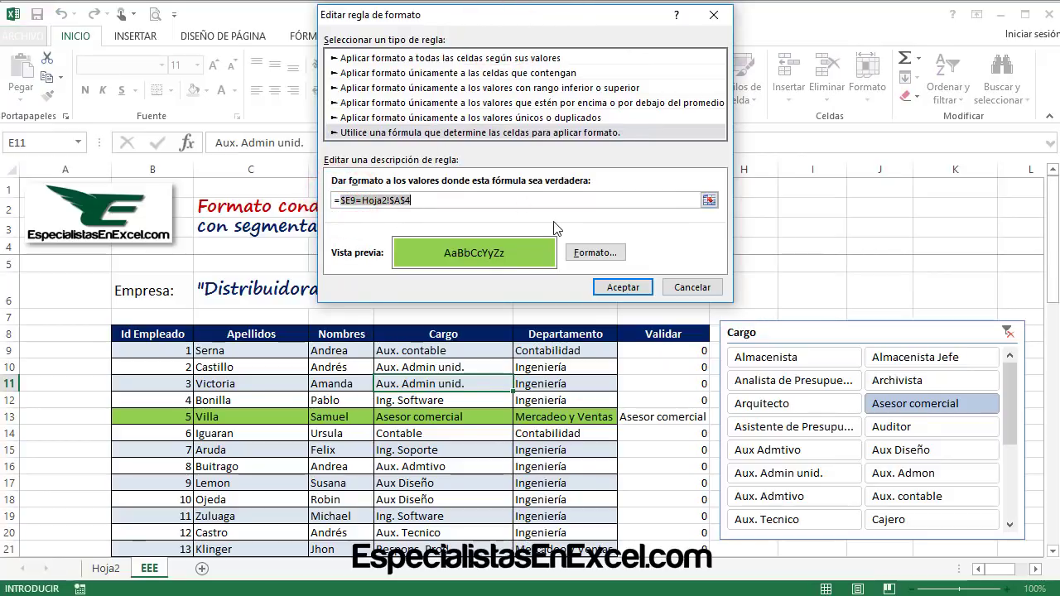
key(Delete)
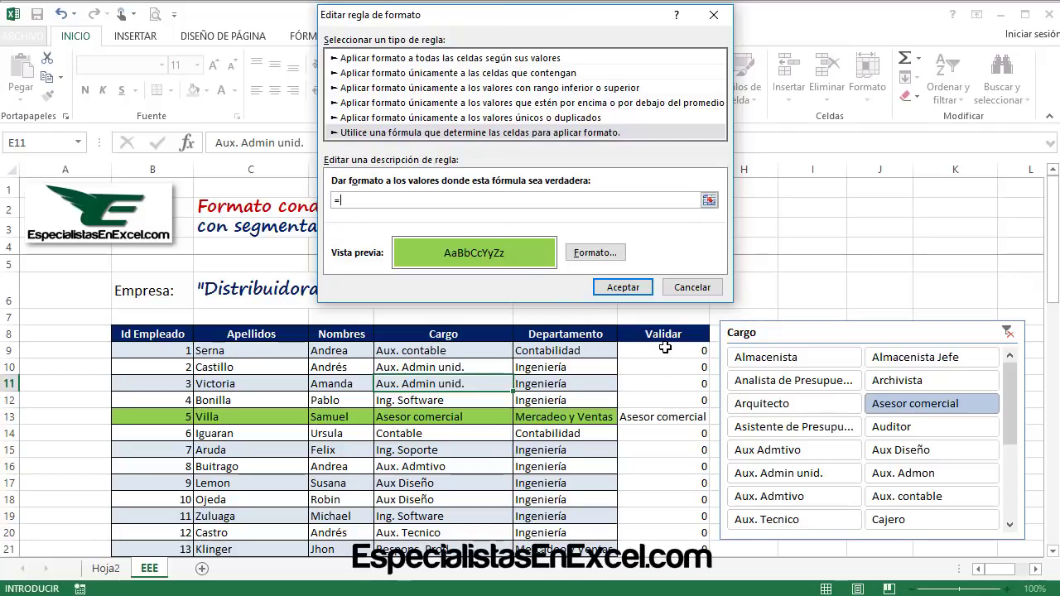
click(665, 348)
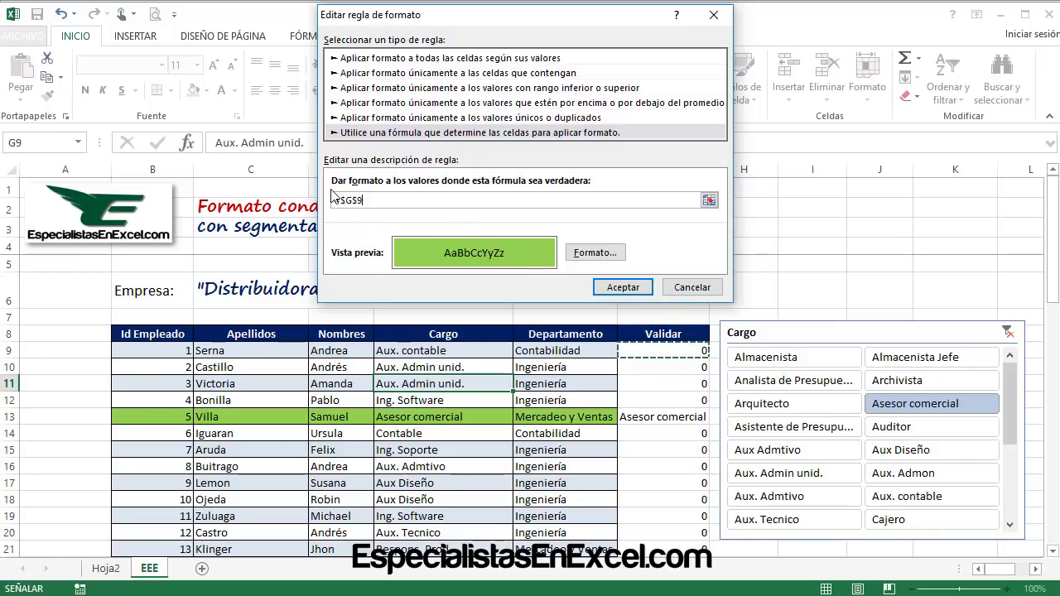
key(F4)
text(<>0)
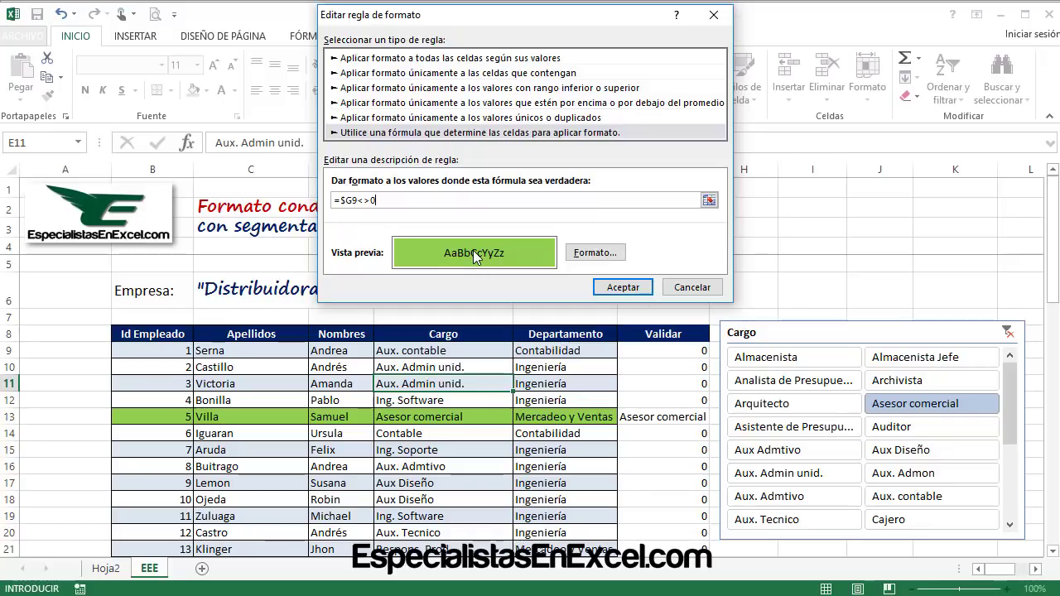
click(623, 287)
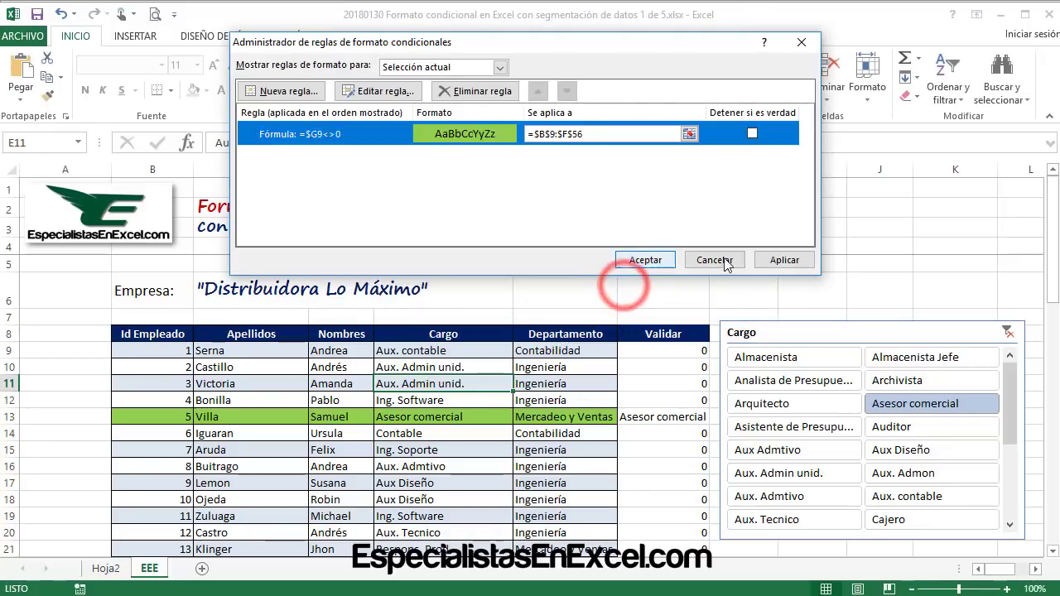
click(779, 260)
- Close the rules list and filter Cargo to Asesor comercial plus Aux. Admin unid
click(640, 260)
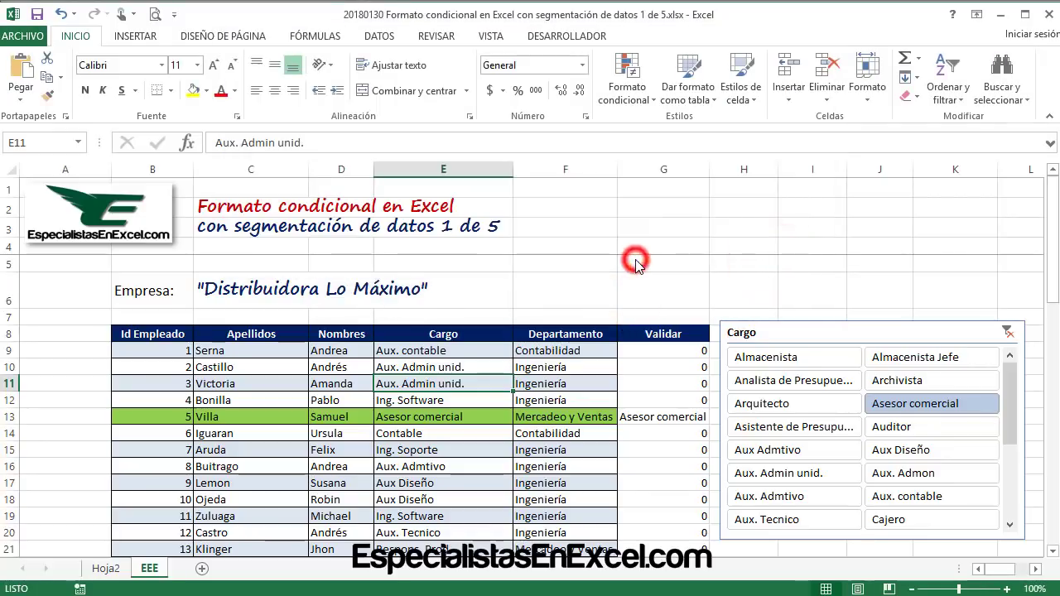
click(766, 404)
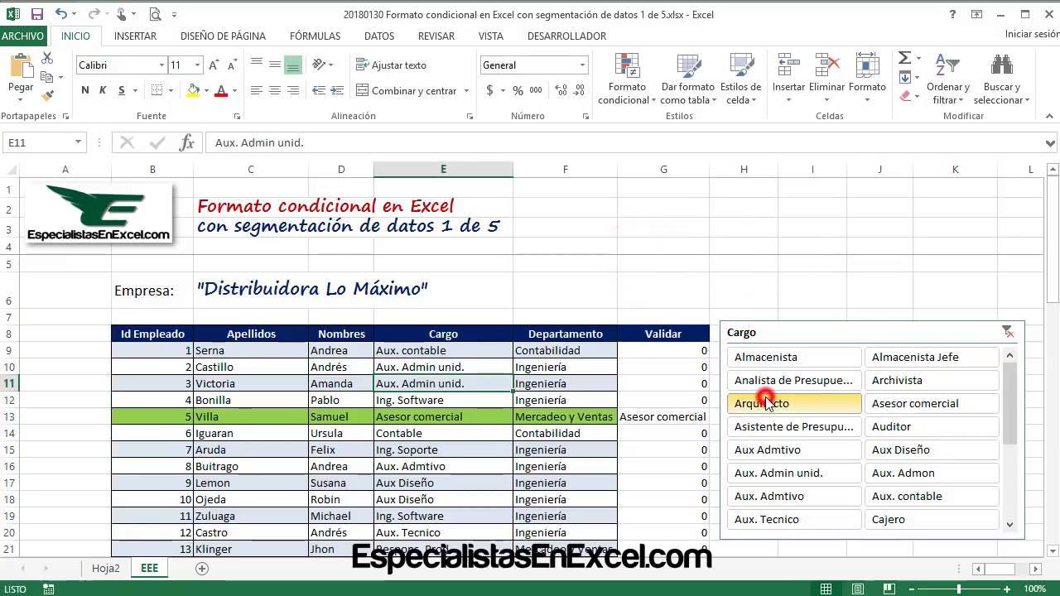
click(767, 357)
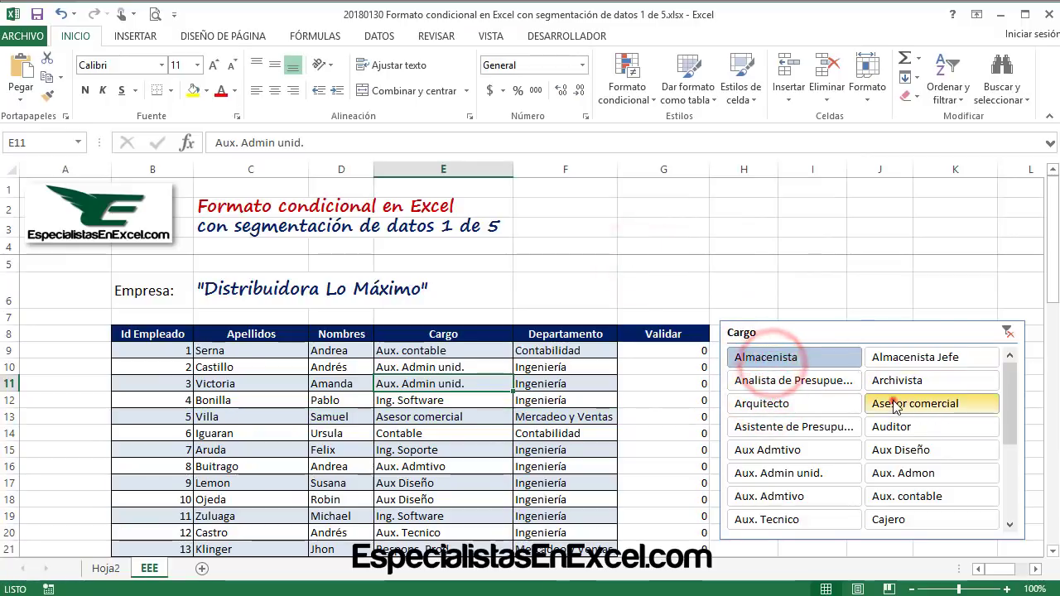
click(895, 404)
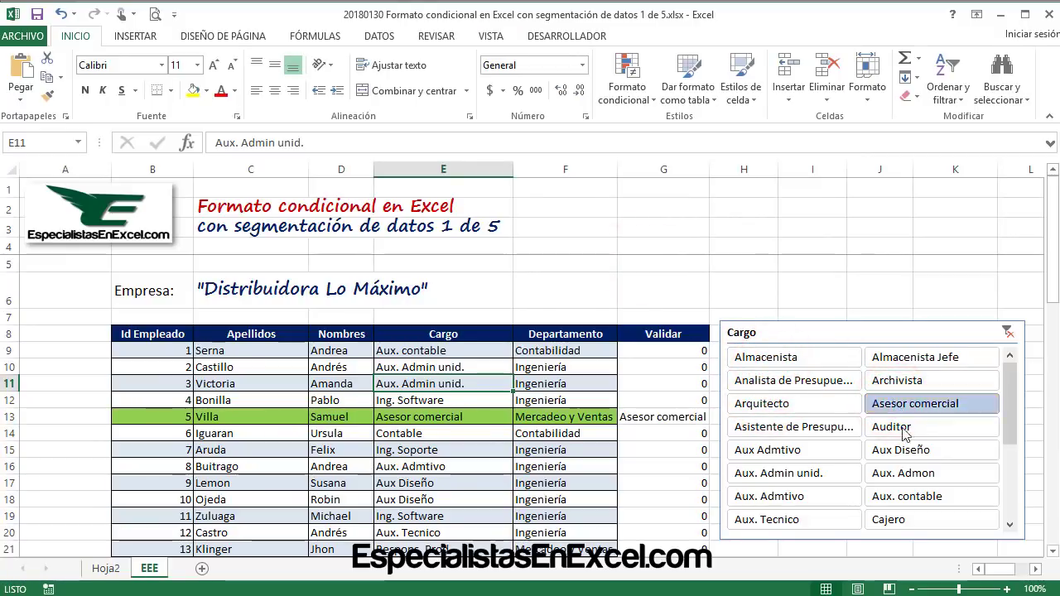
ctrl+click(820, 476)
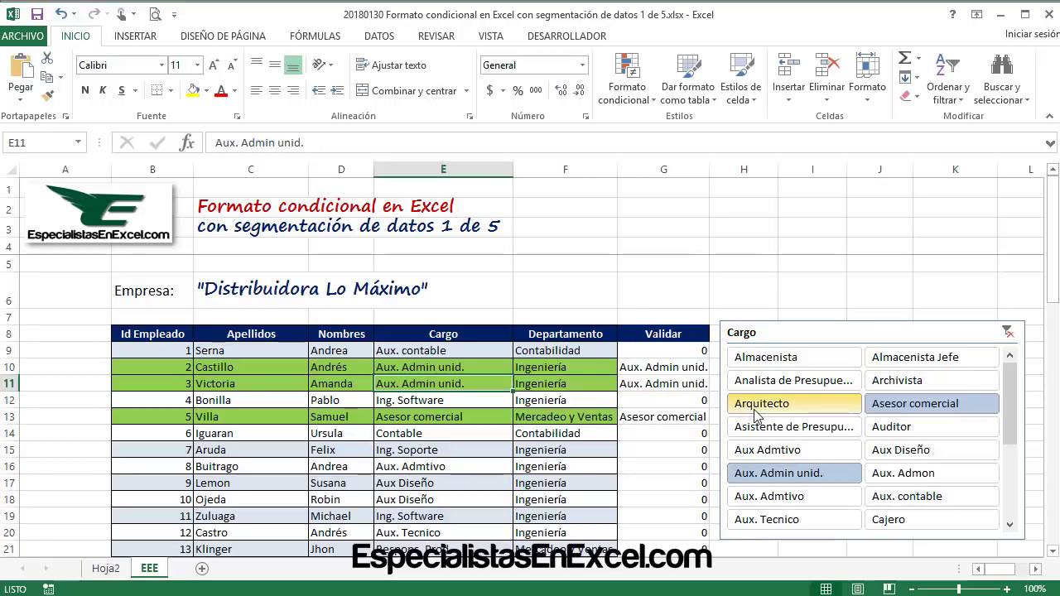
- Check the Validar formulas in G10 and G11 against the Departamento values
click(665, 372)
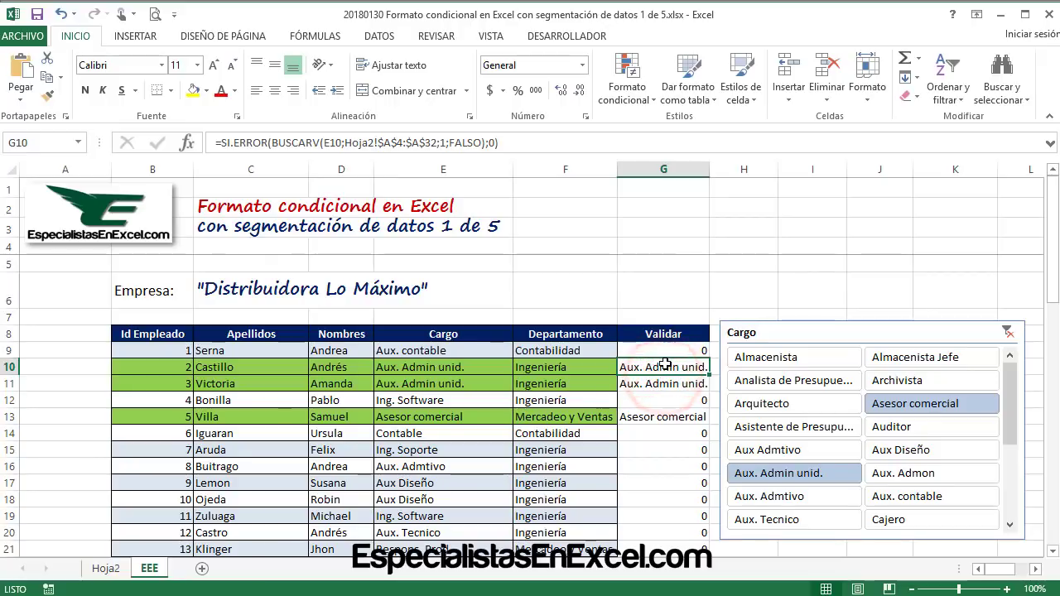
click(665, 386)
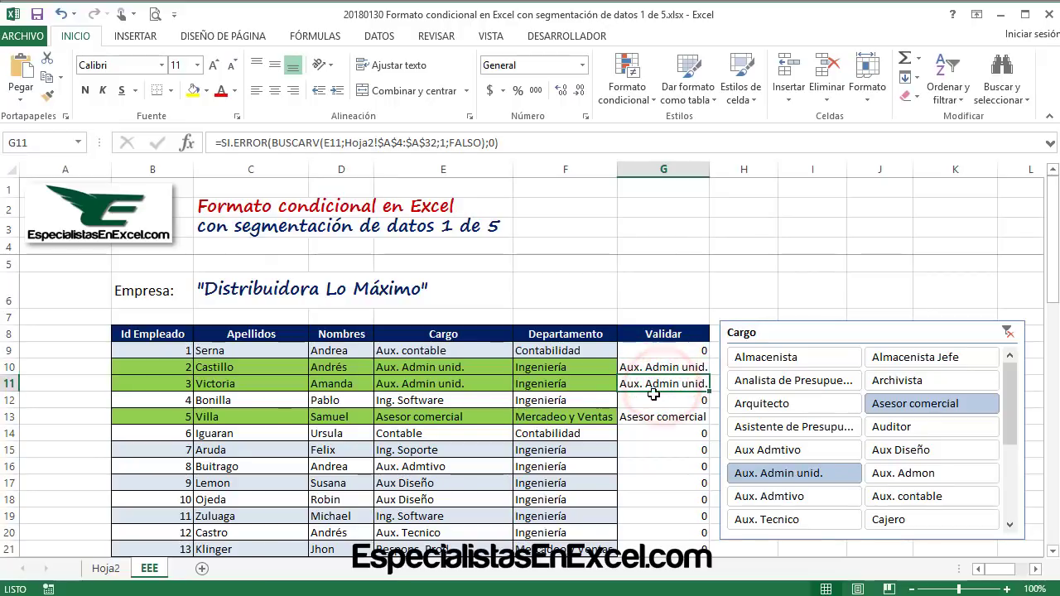
click(651, 377)
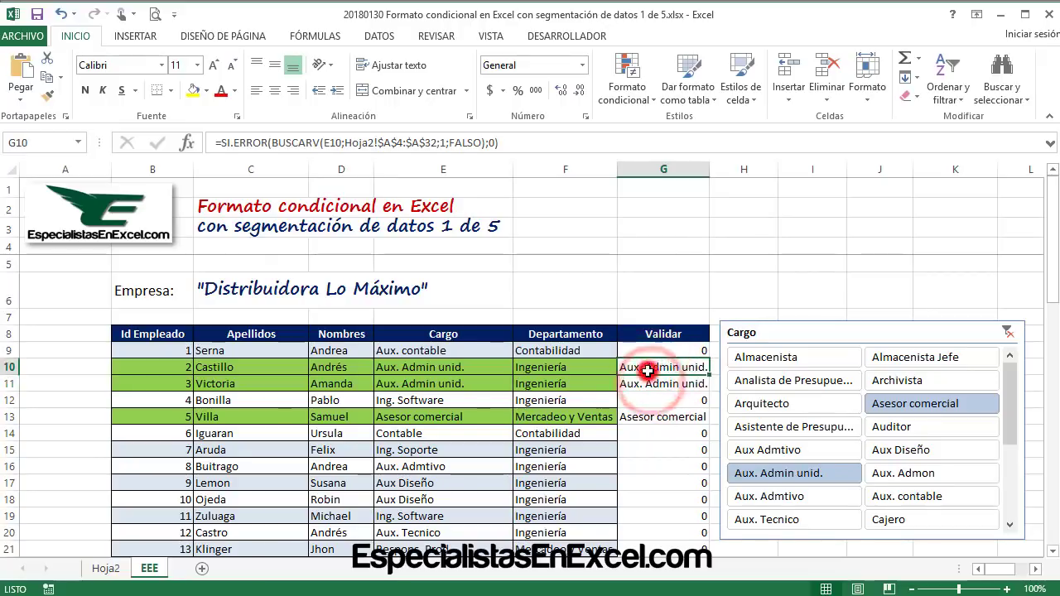
click(575, 377)
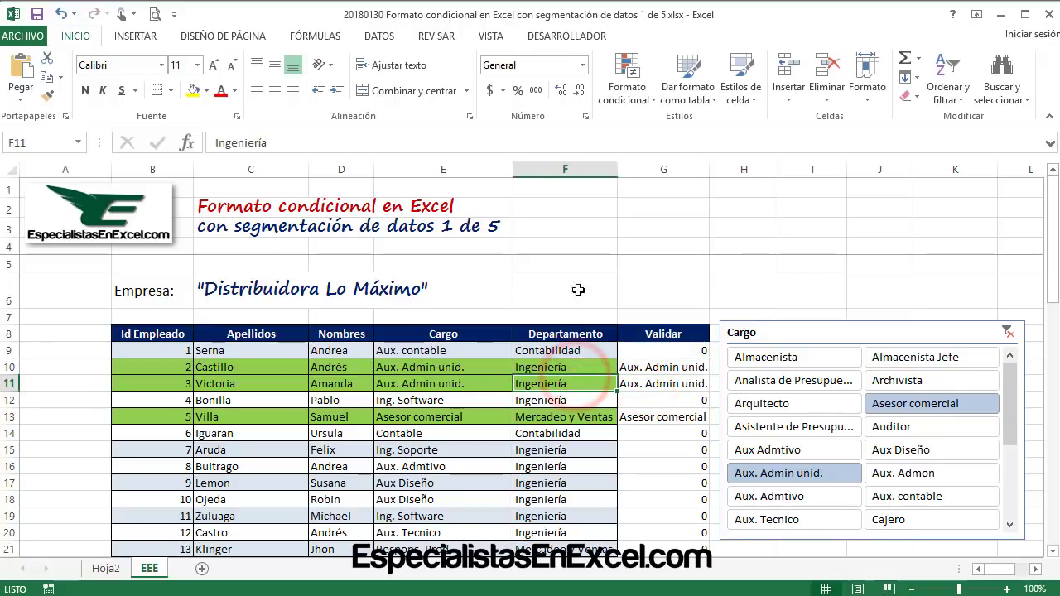
click(565, 169)
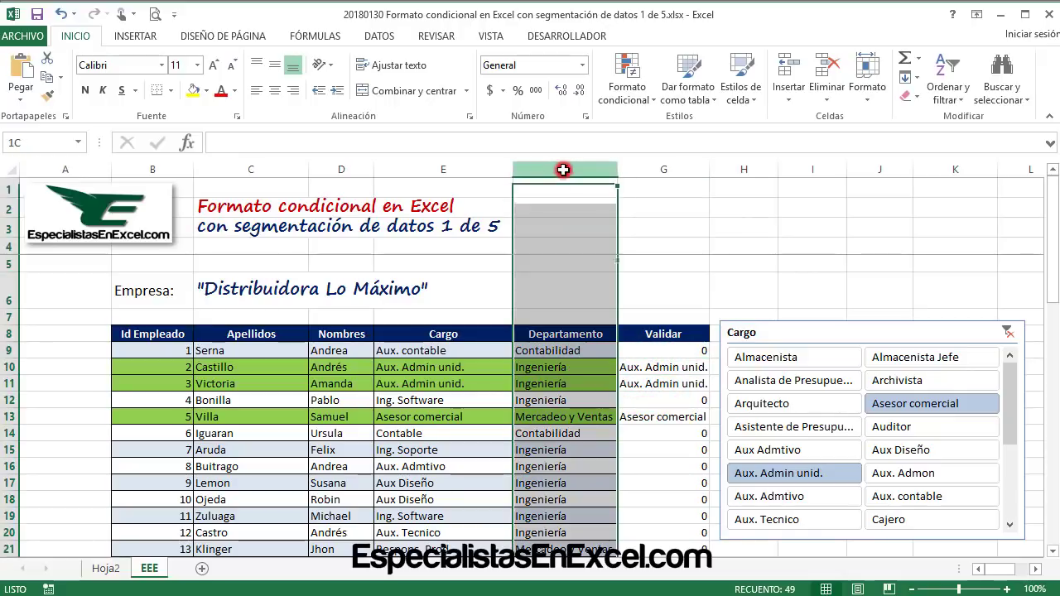
click(578, 371)
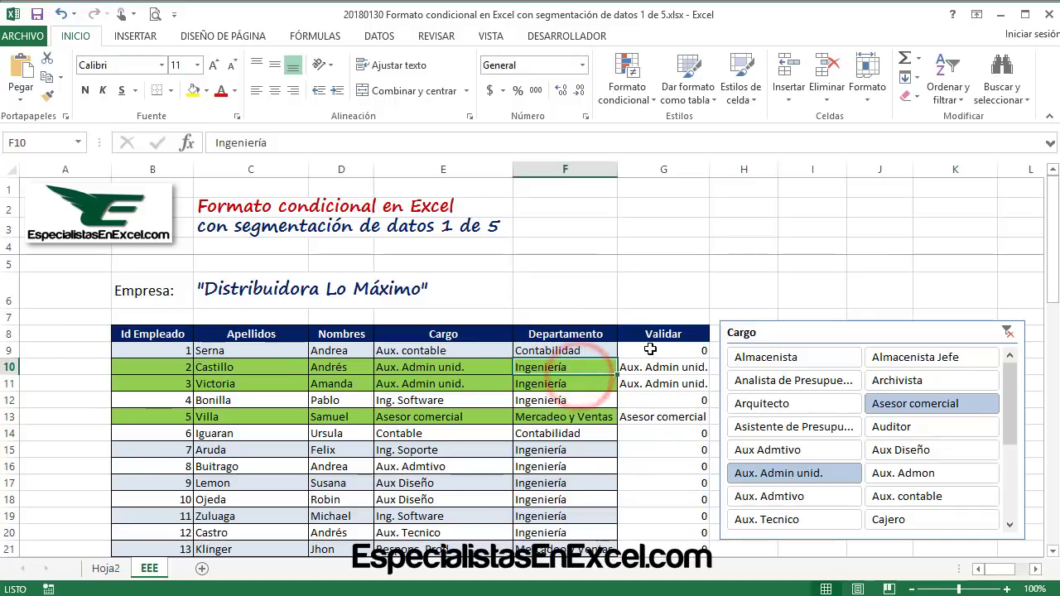
click(659, 373)
click(580, 371)
- Widen the green rule's applied range to =$B$9:$G$56 in Administrar reglas
click(644, 103)
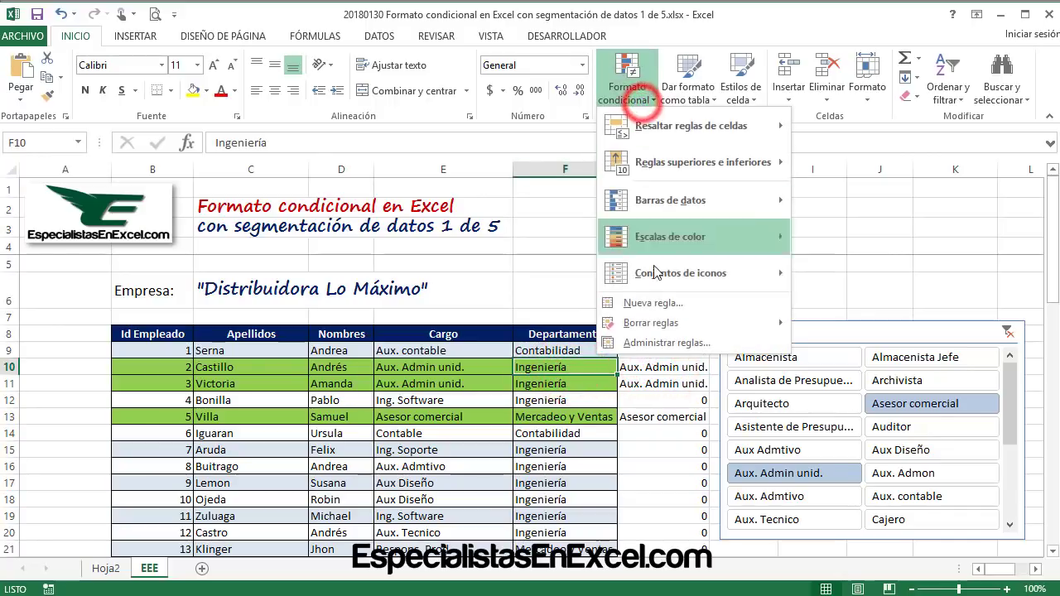
click(659, 351)
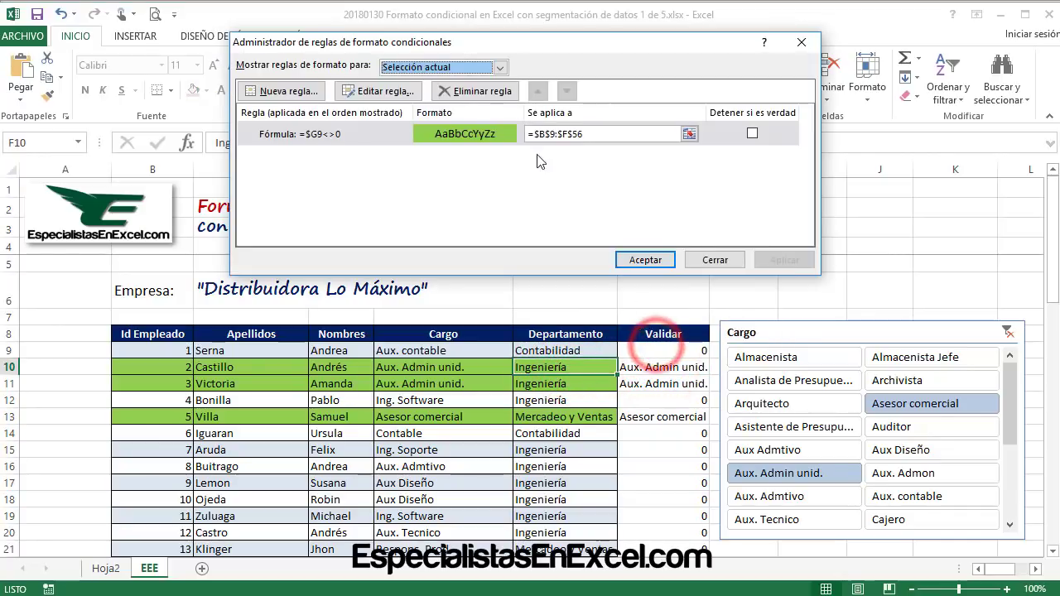
click(566, 133)
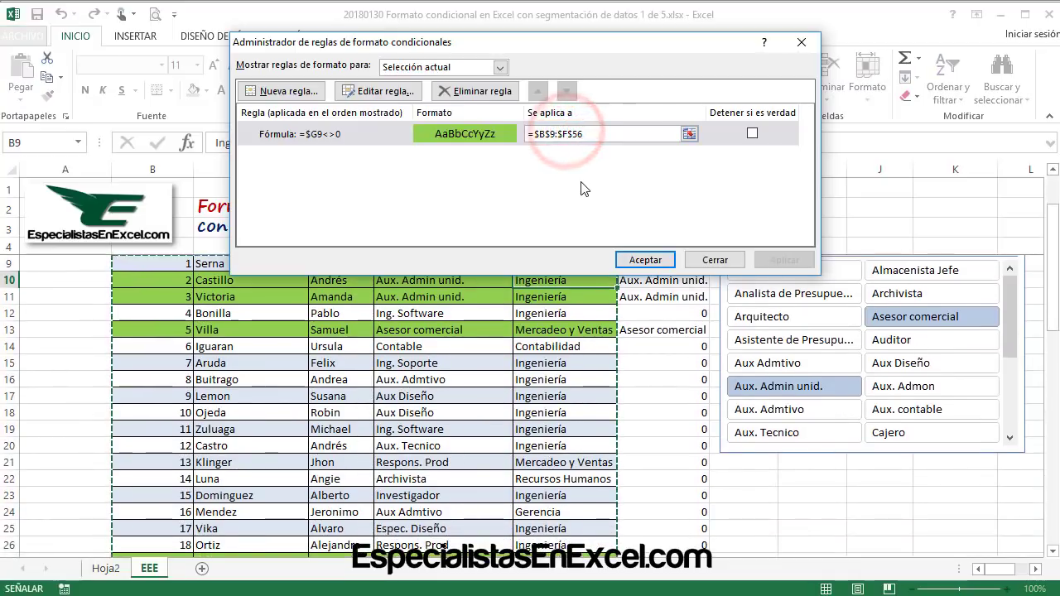
key(BackSpace)
text(g)
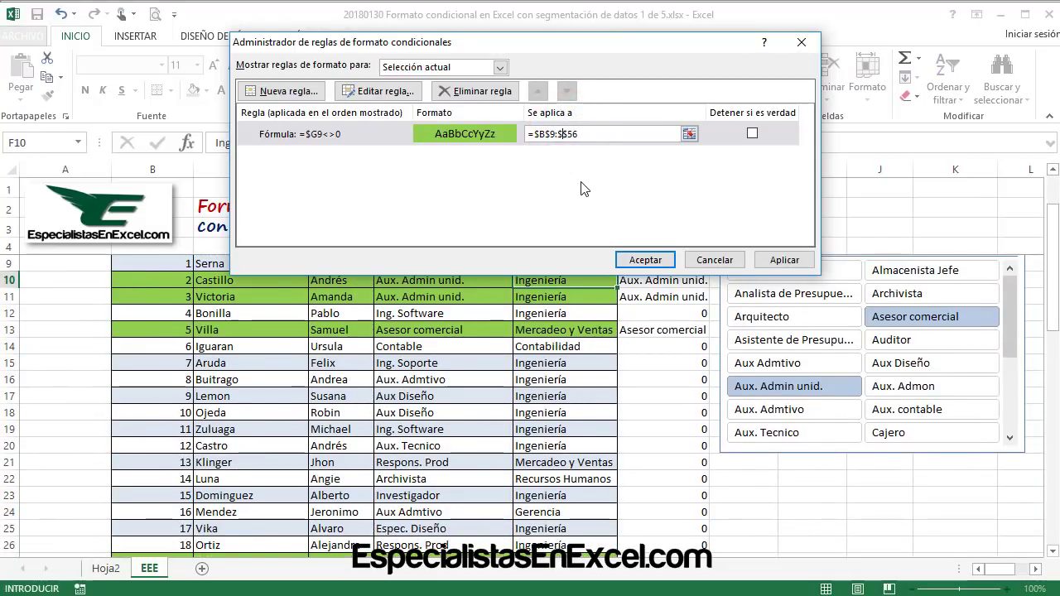
key(Return)
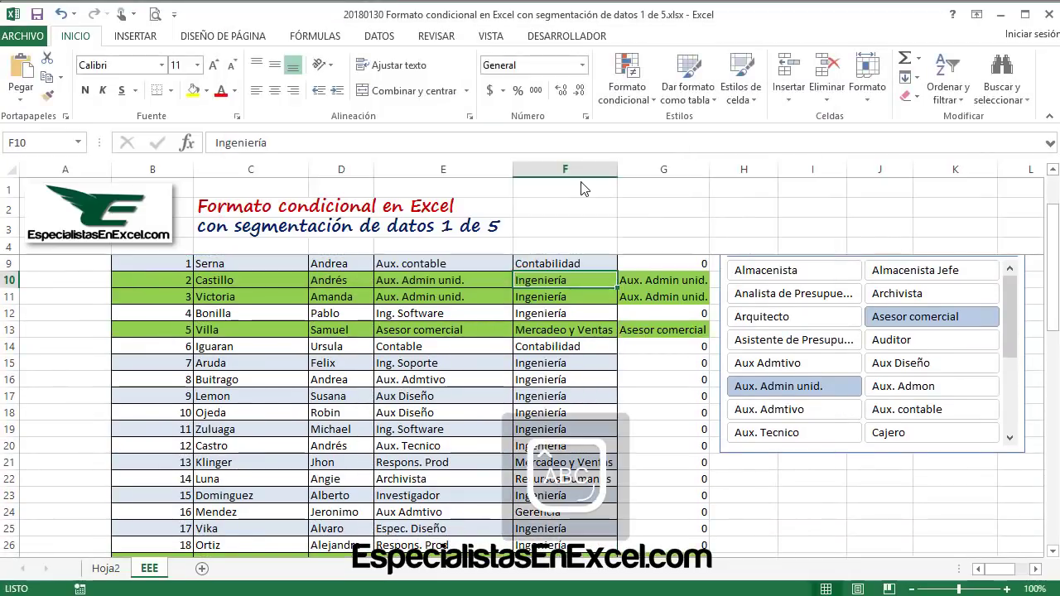
click(638, 397)
- Add Aux. Admon, Aux. contable, Aux. Admtivo, Aux. Tecnico and Cajero to the Cargo filter
scroll(706, 370, up, 2)
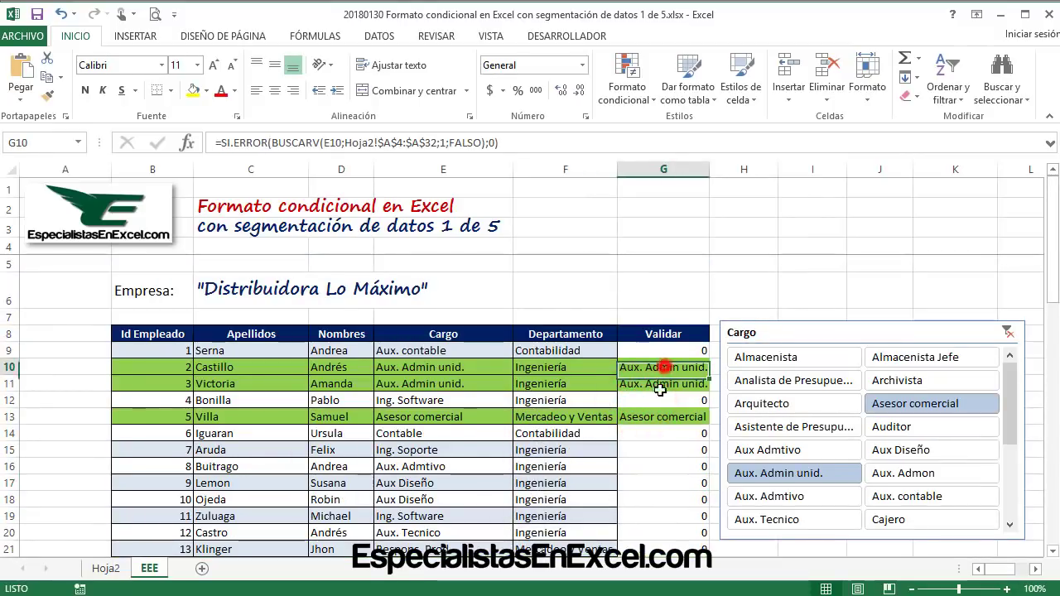
click(666, 433)
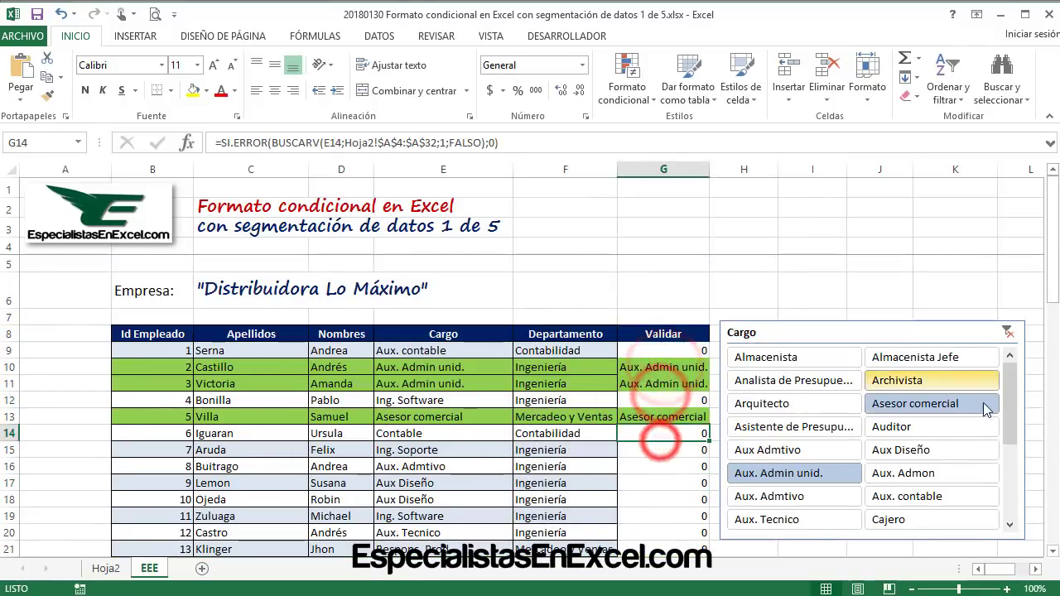
ctrl+click(883, 479)
ctrl+click(891, 500)
ctrl+click(797, 494)
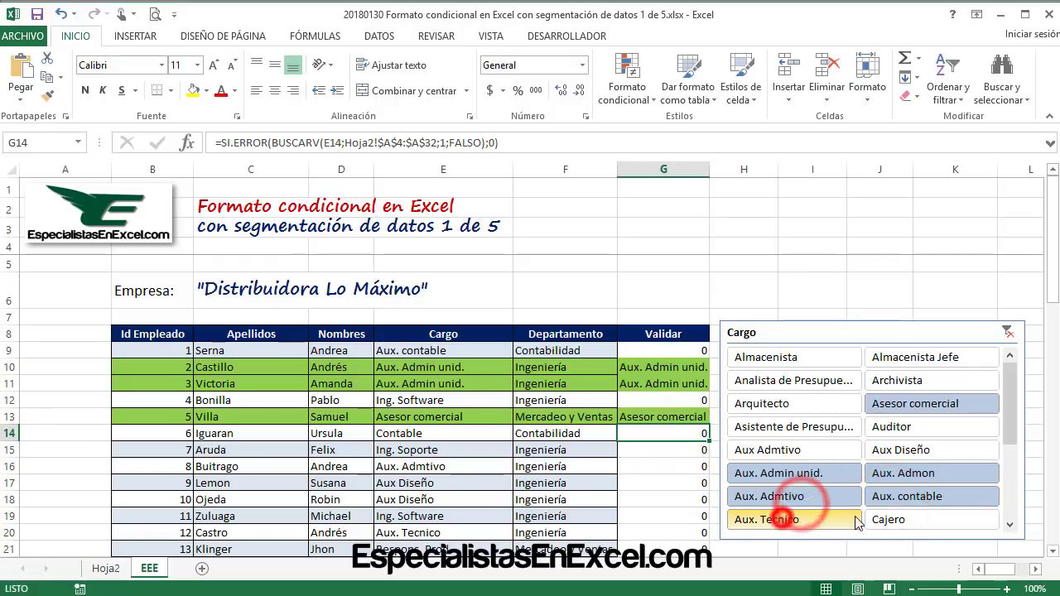
ctrl+click(785, 519)
ctrl+click(890, 519)
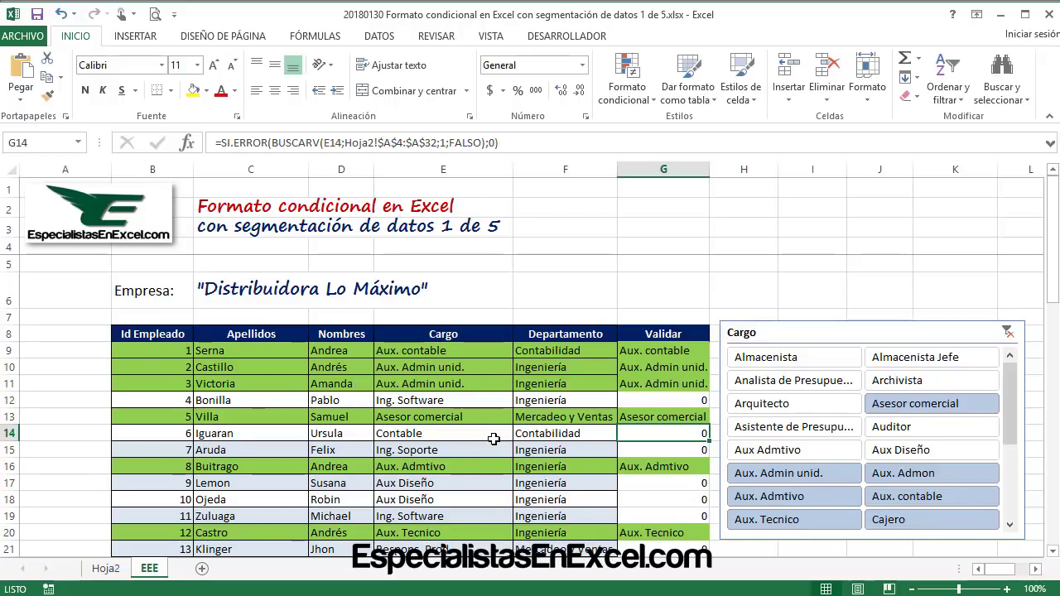
- Hide the Validar column G with Ocultar
click(489, 414)
click(613, 381)
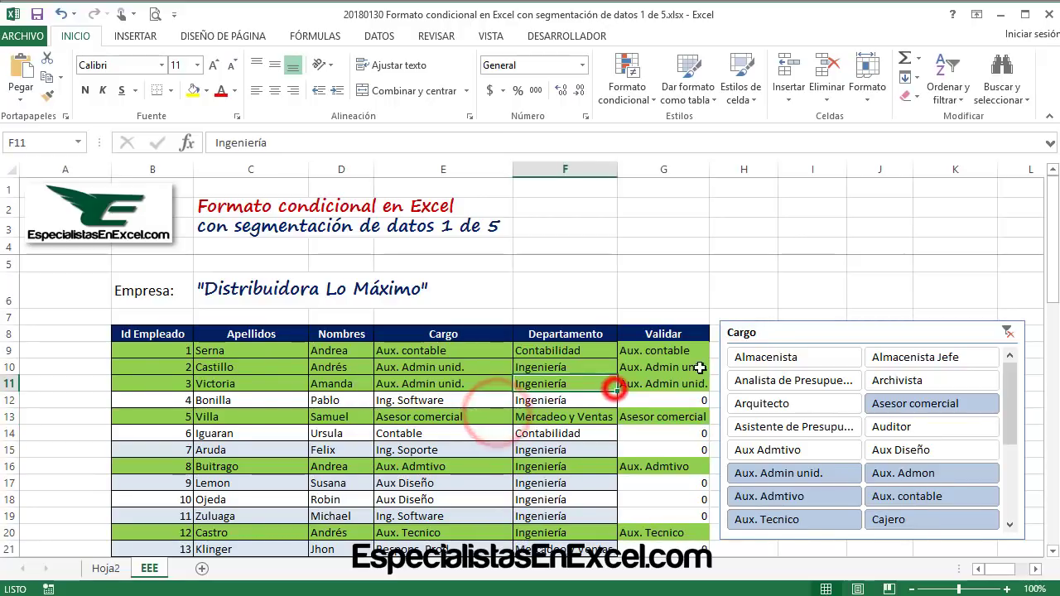
click(684, 367)
click(675, 168)
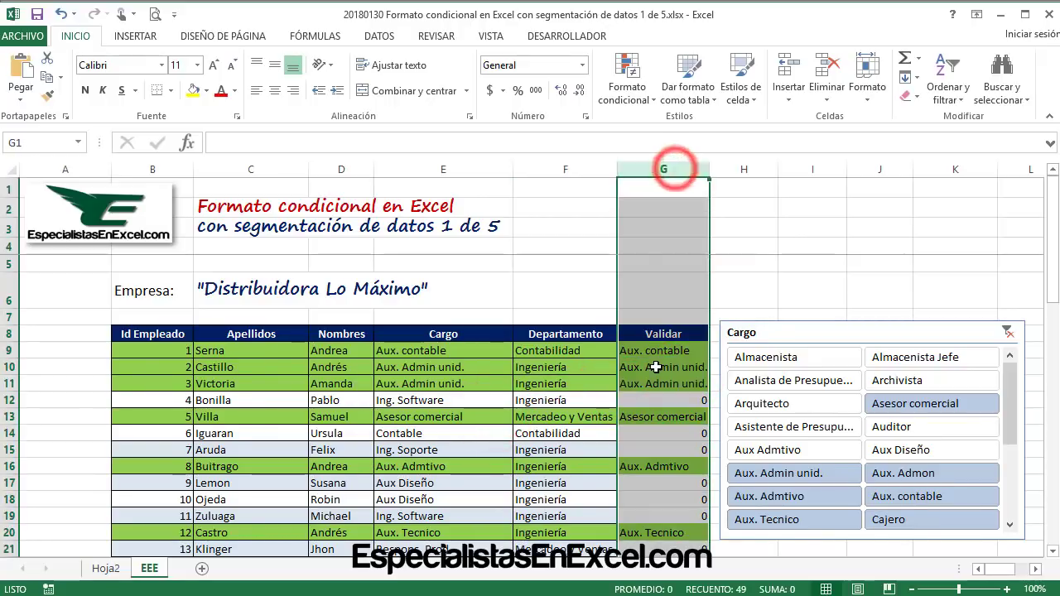
right_click(659, 368)
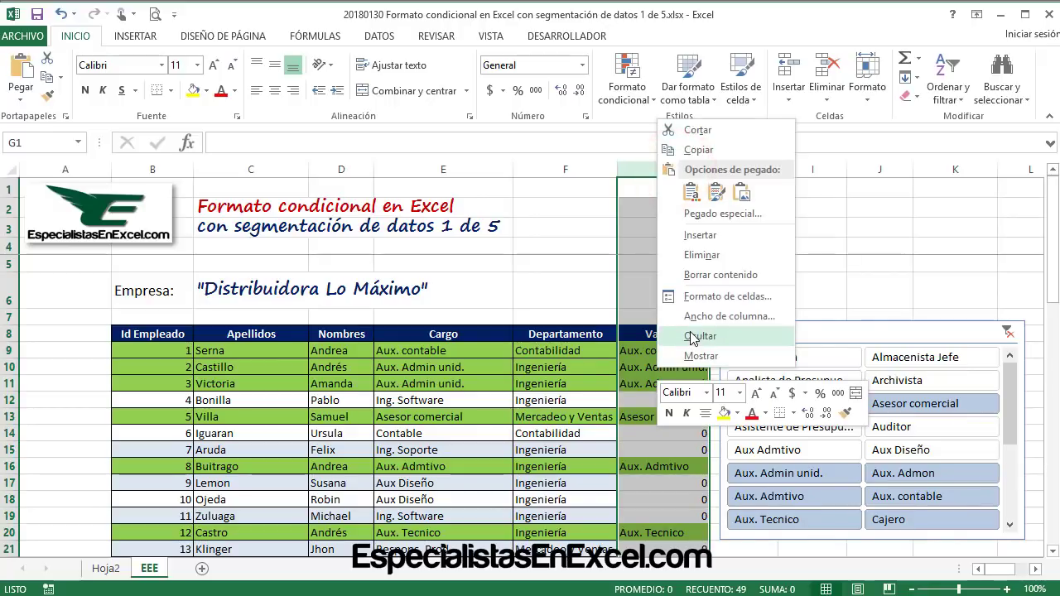
click(692, 336)
- Filter the Cargo slicer to Asesor comercial plus Aux. Admin unid
click(553, 399)
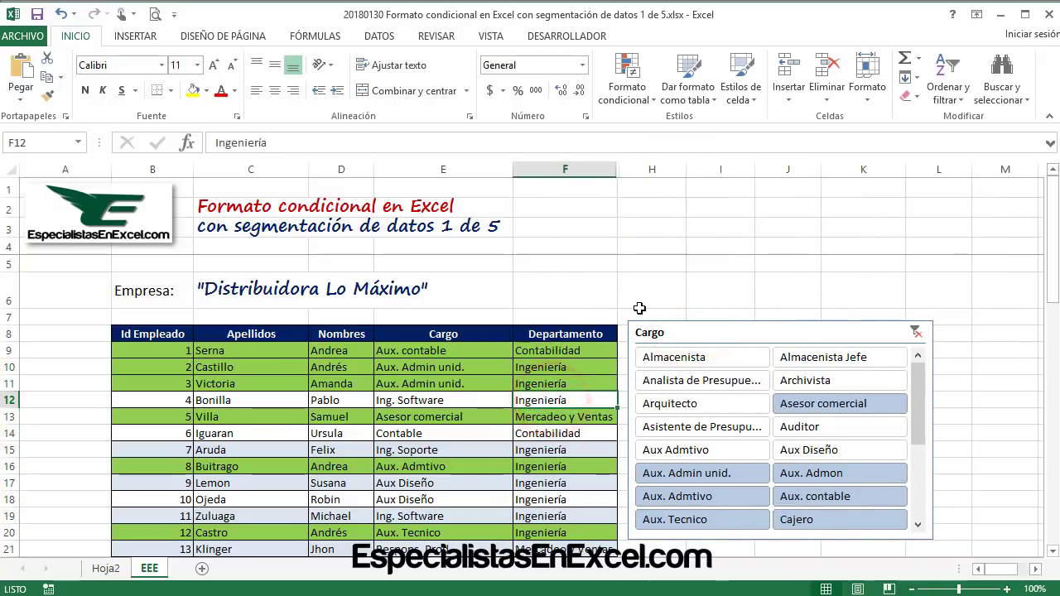
click(460, 437)
click(223, 466)
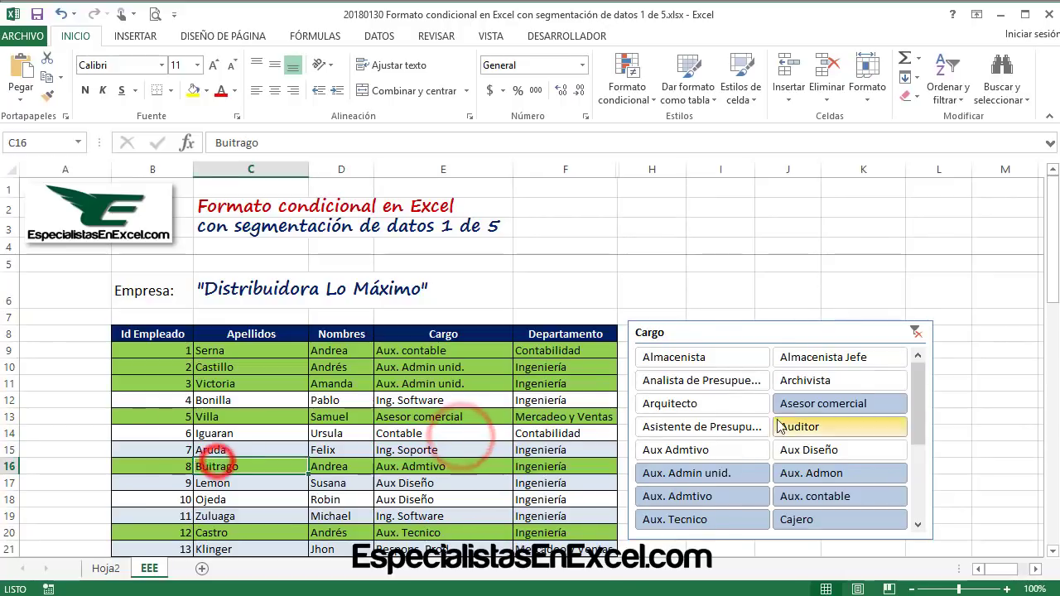
mouse_move(913, 389)
mouse_down()
mouse_move(914, 460)
mouse_move(910, 396)
mouse_up()
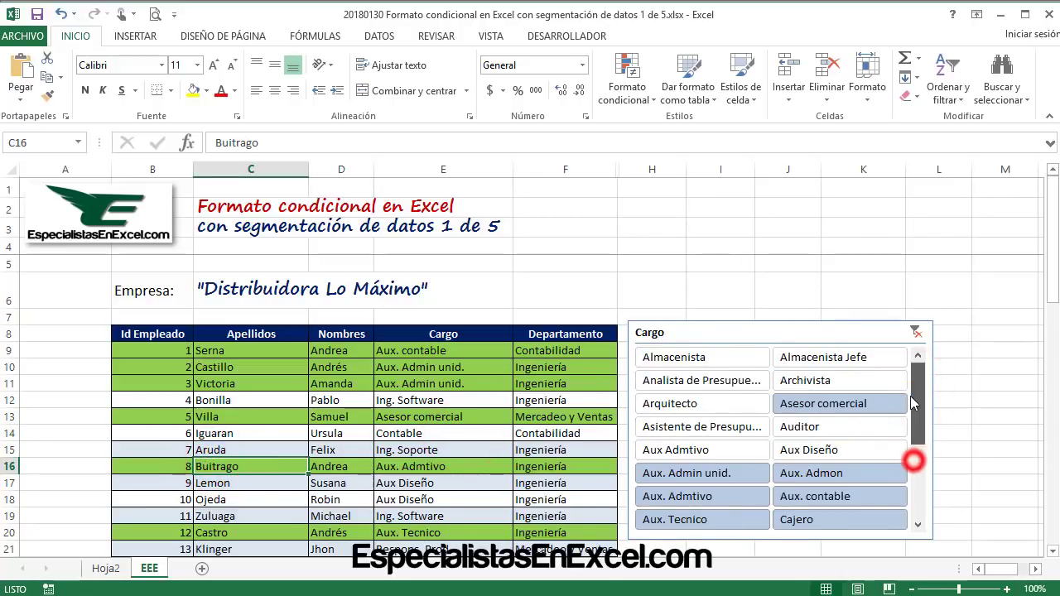
click(824, 406)
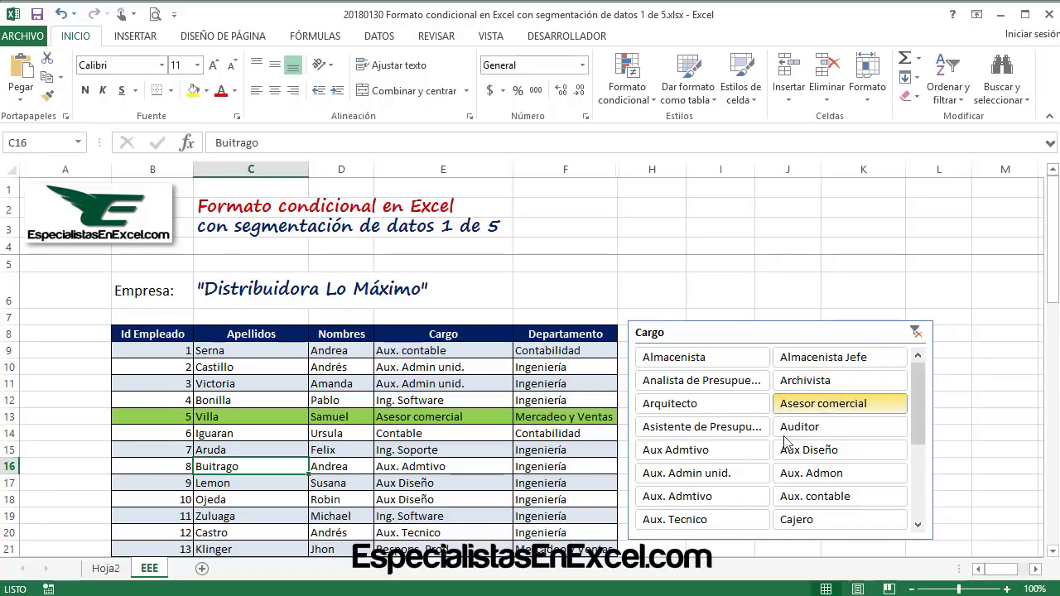
ctrl+click(721, 473)
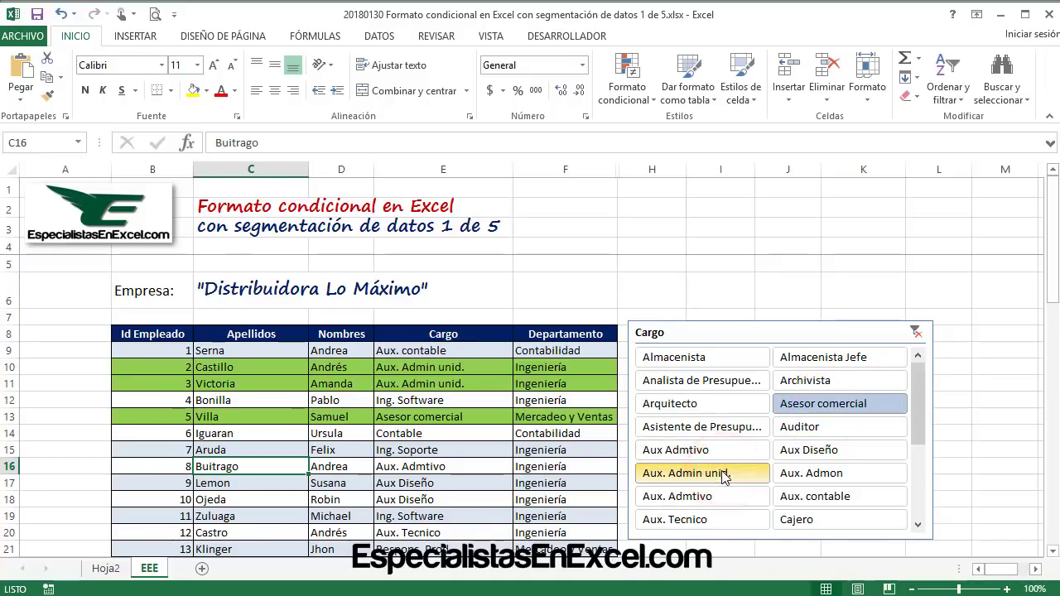